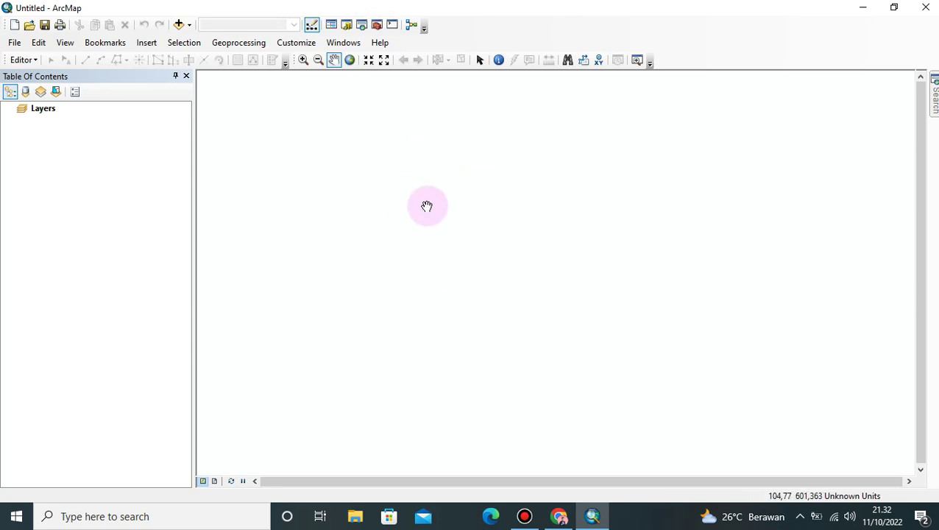
- Add the shapefile BATAS_DESA_DESEMBER_2019_DUKCAPIL_LAMPUNG.shp from the DUKCAPIL SHP 2019 folder to the map
left_click(178, 26)
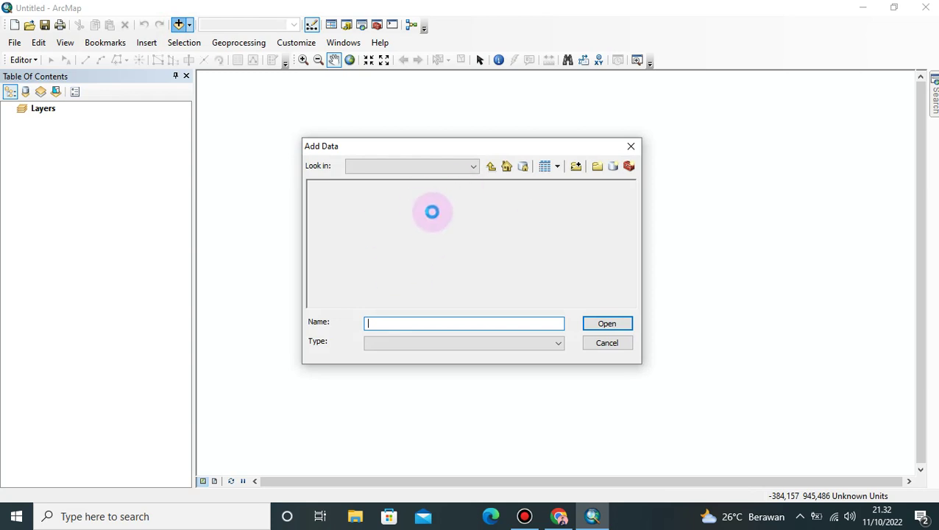
left_click(502, 187)
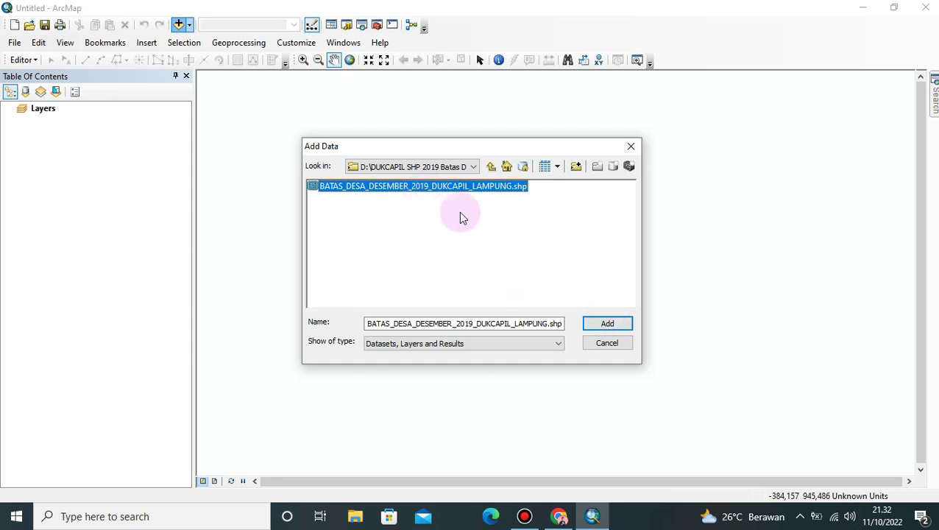
left_click(607, 323)
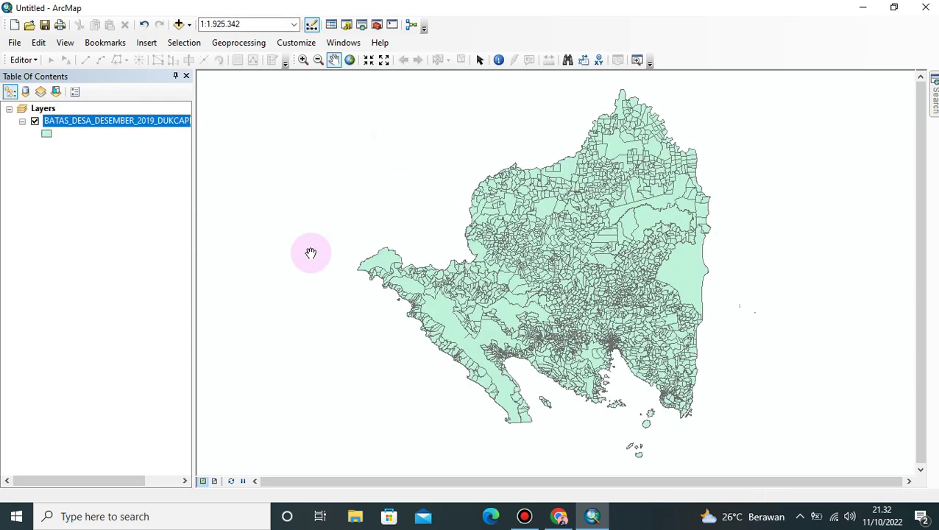
- Open the attribute table of the BATAS_DESA_DESEMBER_2019_DUKCAPIL_LAMPUNG layer
scroll(515, 294, "up", 1)
scroll(472, 272, "down", 1)
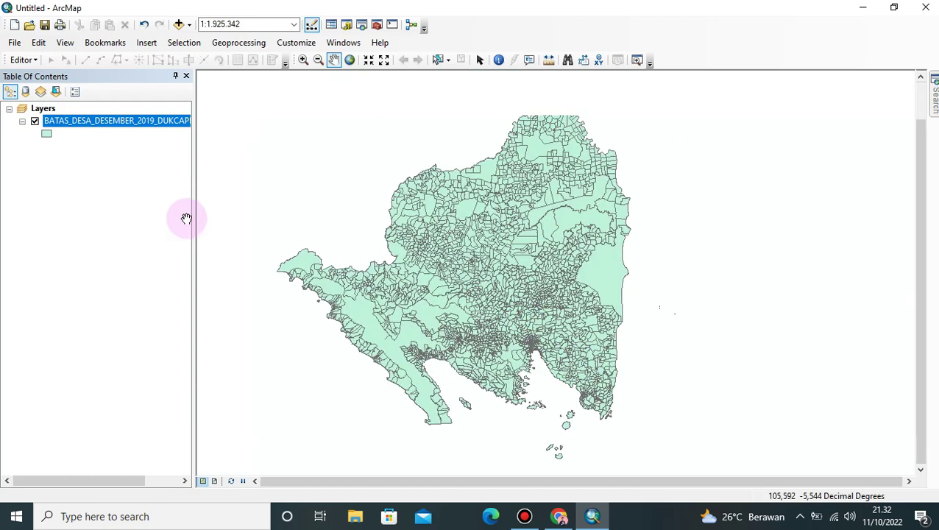
scroll(520, 278, "up", 1)
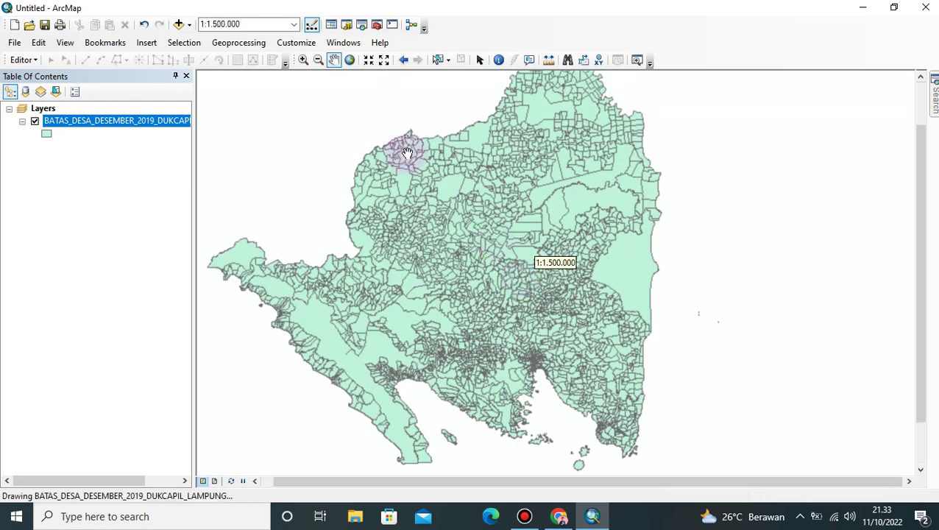
right_click(70, 121)
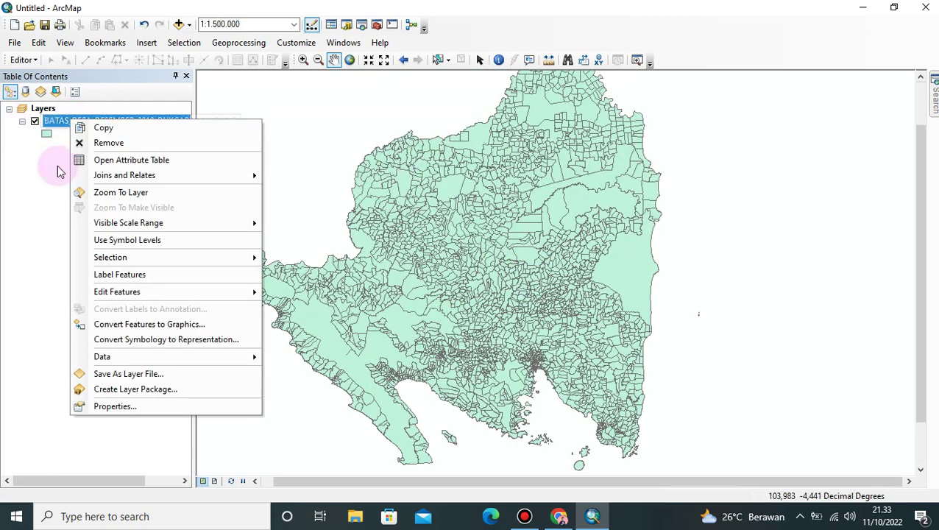
left_click(132, 156)
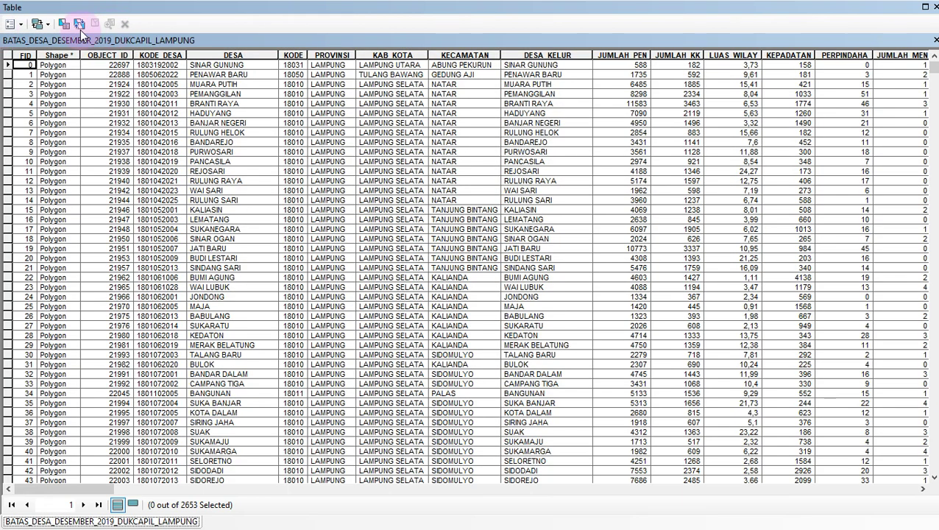
- Select the records matching "KECAMATAN" = 'NATAR' with Select by Attributes, and close the attribute table
left_click(64, 25)
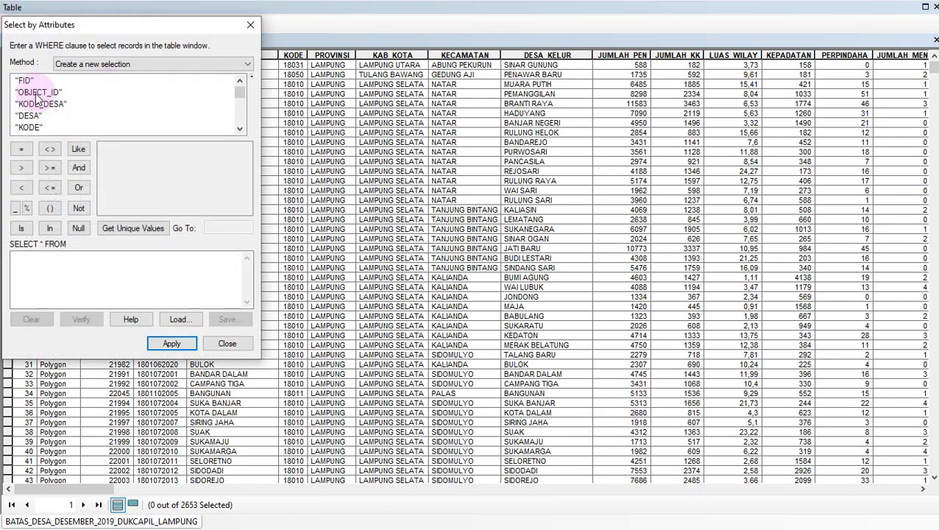
scroll(43, 118, "down", 2)
double_click(42, 118)
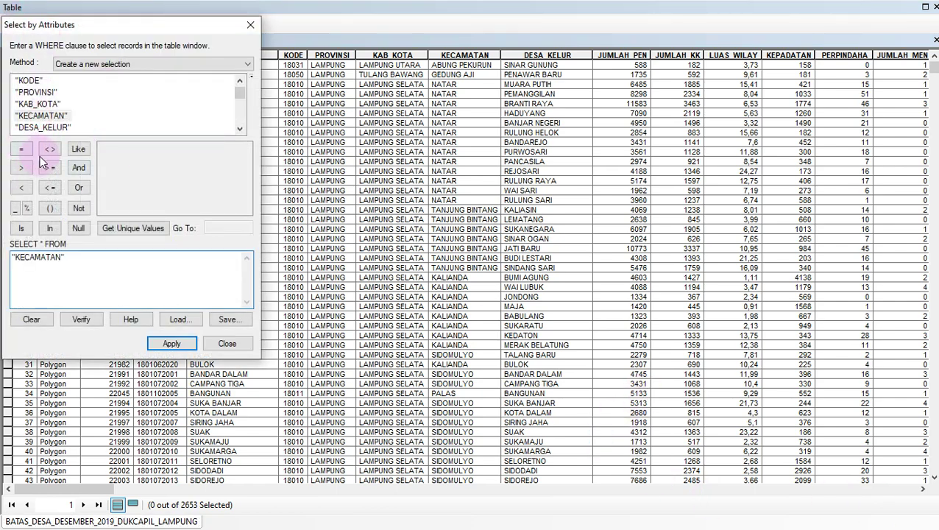
left_click(21, 149)
left_click(112, 229)
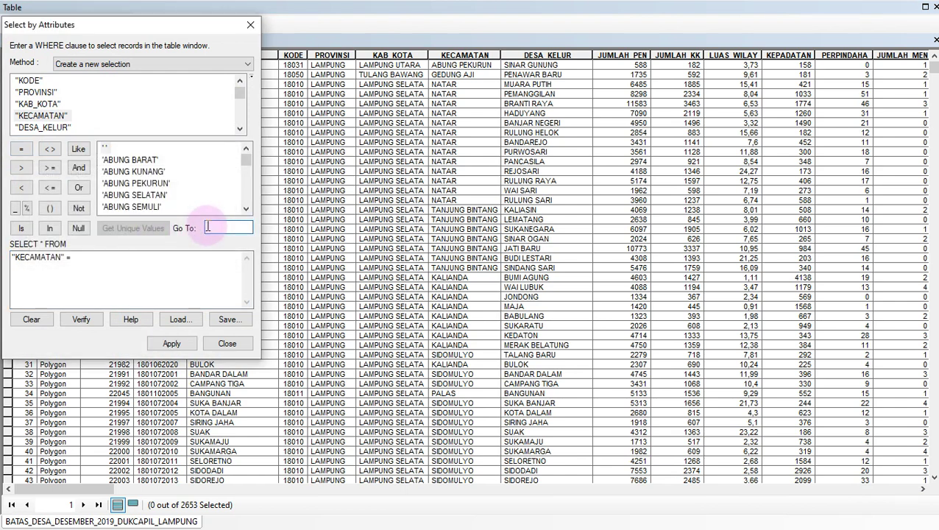
type("na")
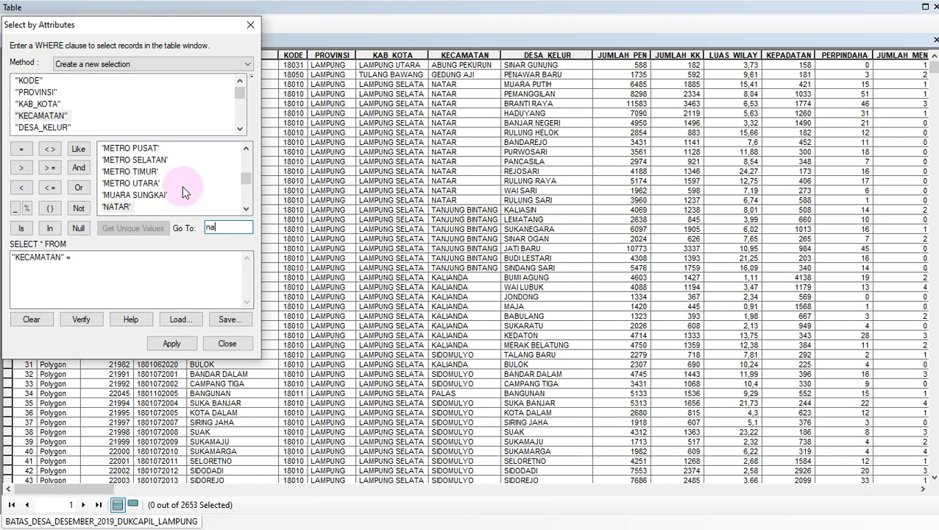
double_click(118, 207)
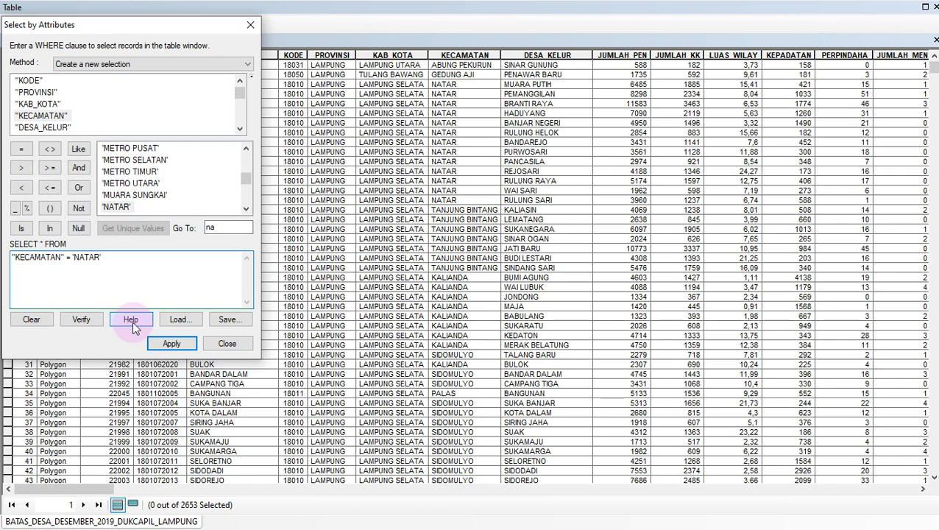
left_click(172, 343)
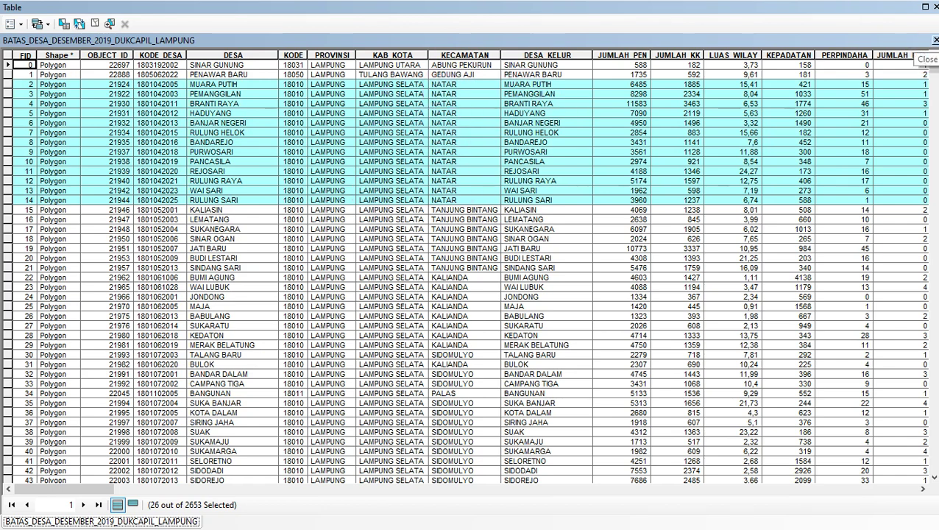
left_click(935, 41)
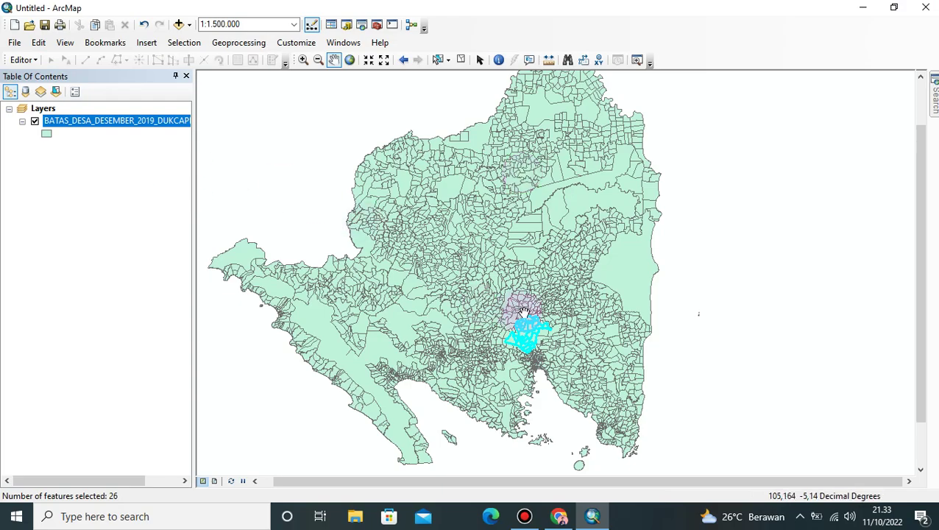
- Export the selected Natar features to D:\Parameter Tanah Longsor\NATAR\Export_Output.shp and add the exported data to the map
left_click_drag(524, 327, 474, 290)
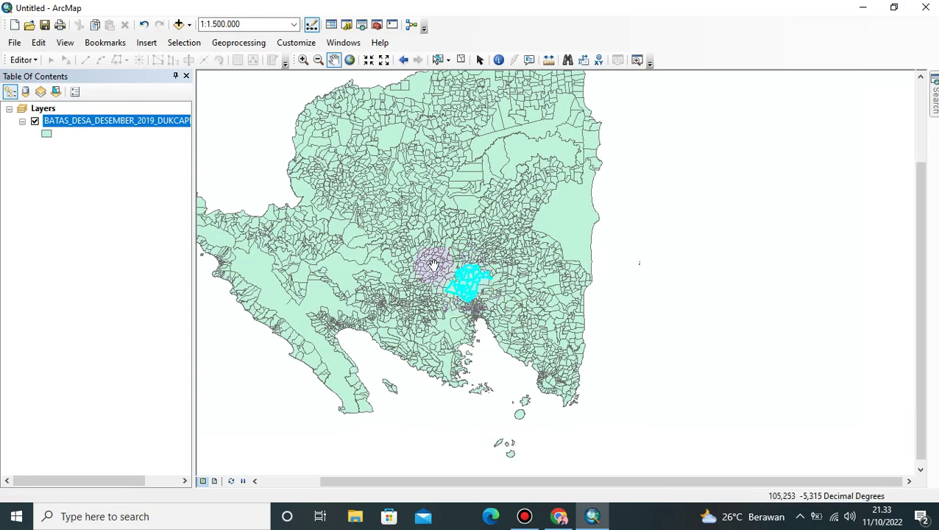
right_click(137, 126)
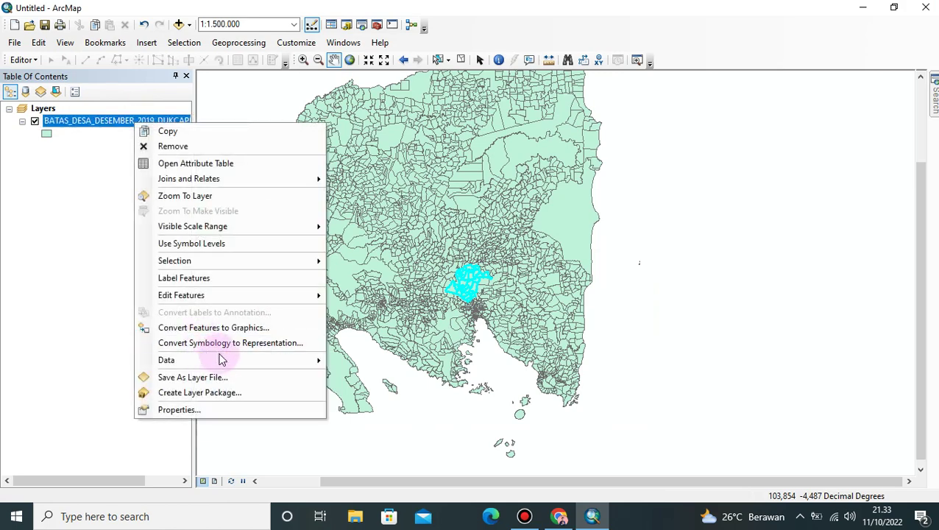
mouse_move(315, 361)
left_click(354, 378)
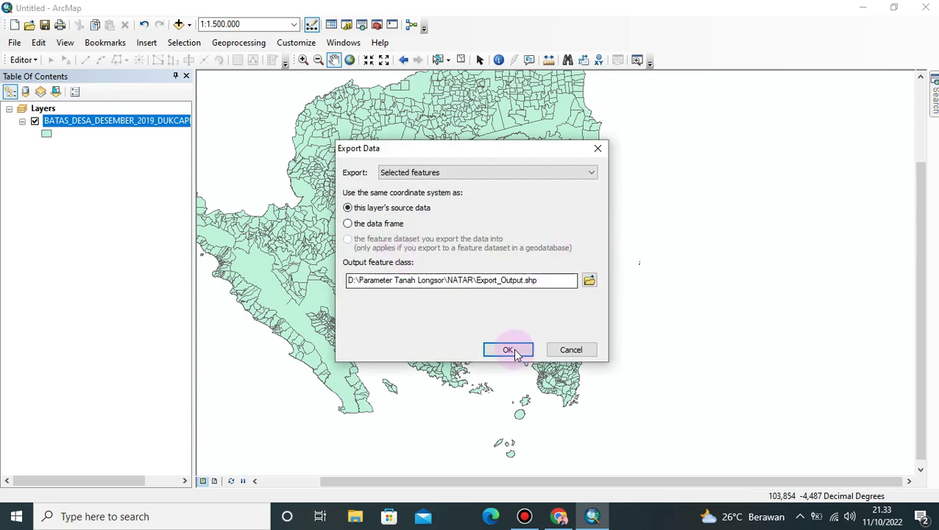
left_click(518, 280)
left_click(519, 349)
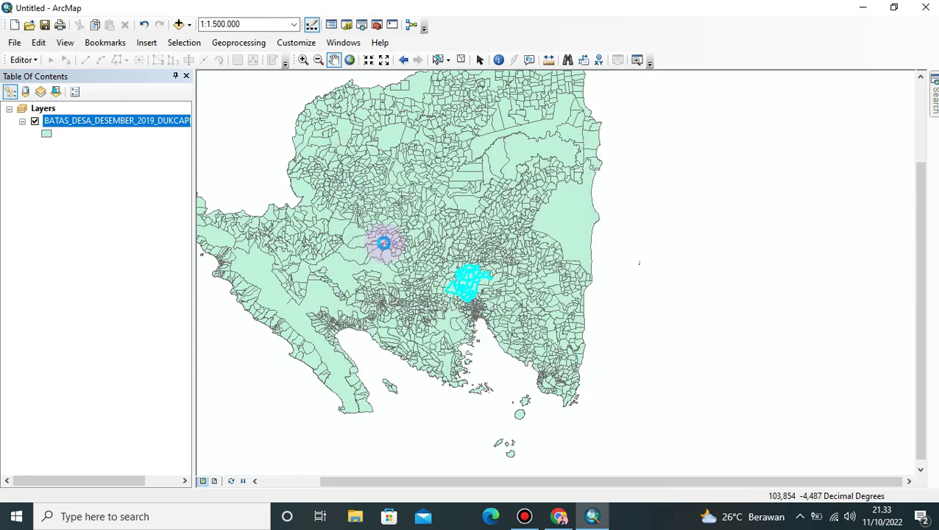
key("Return")
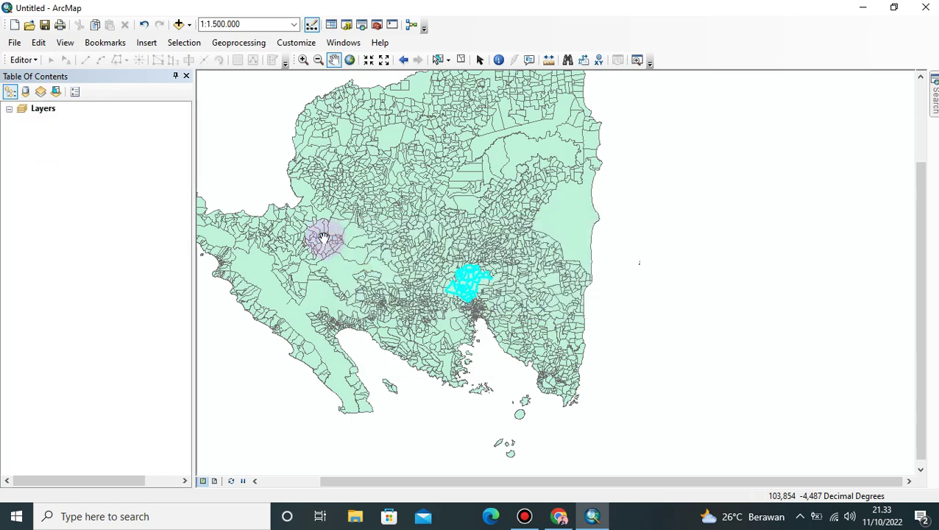
- Rename the Export_Output layer as NATAR_
key("F2")
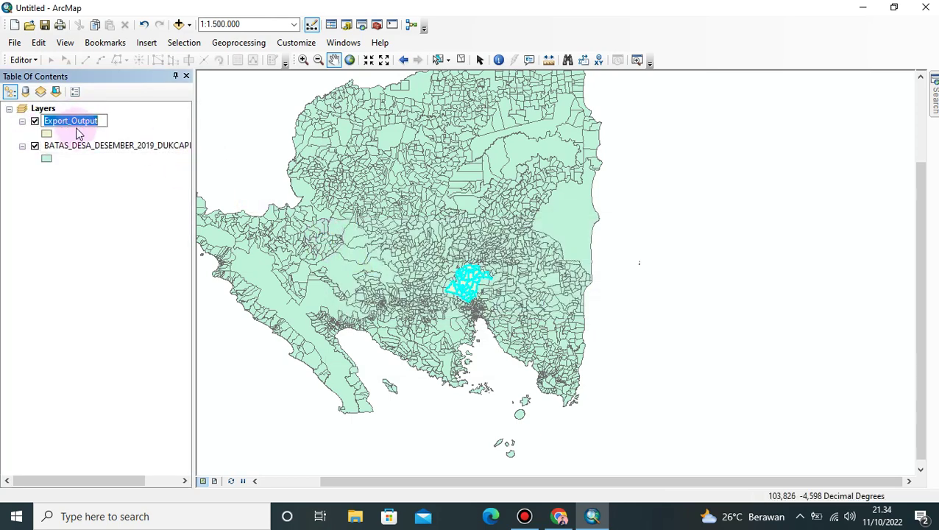
type("NATAR_")
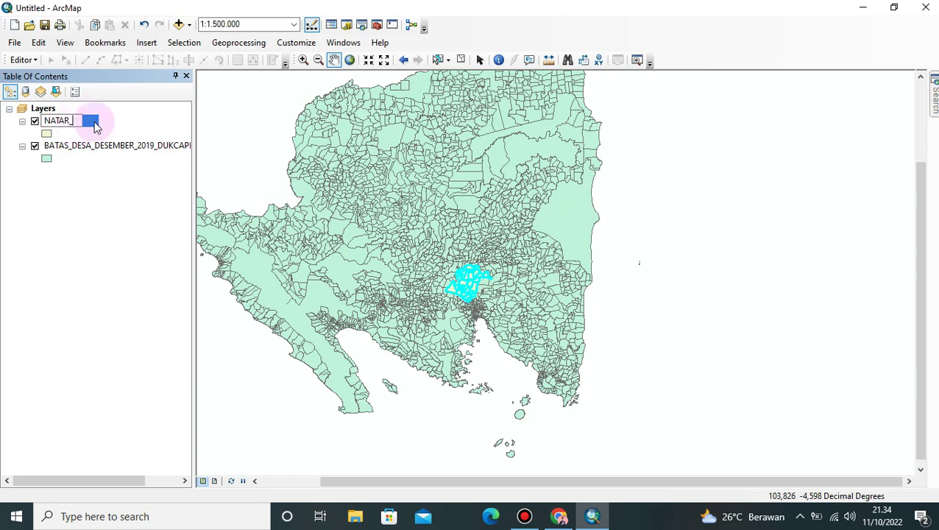
key("Return")
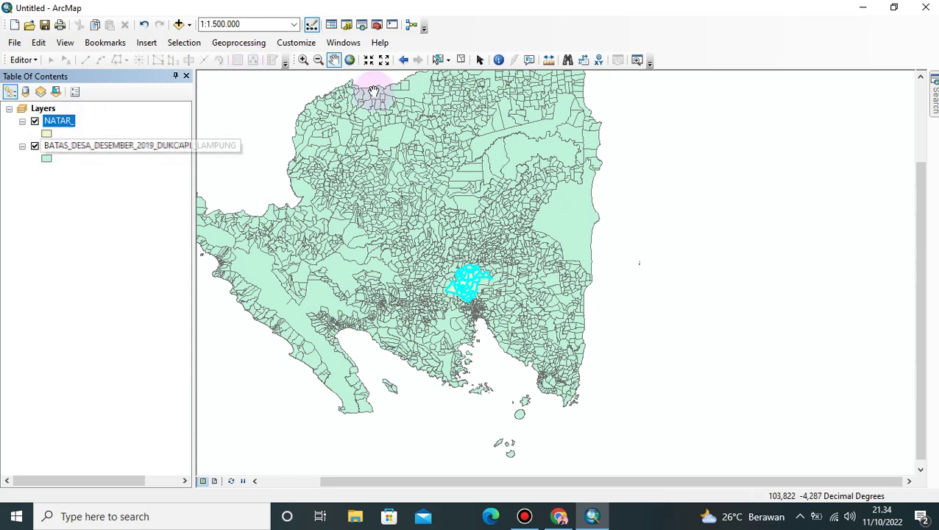
- Clear the selection of the Natar district features on the map
left_click_drag(477, 317, 482, 304)
scroll(482, 304, "down", 2)
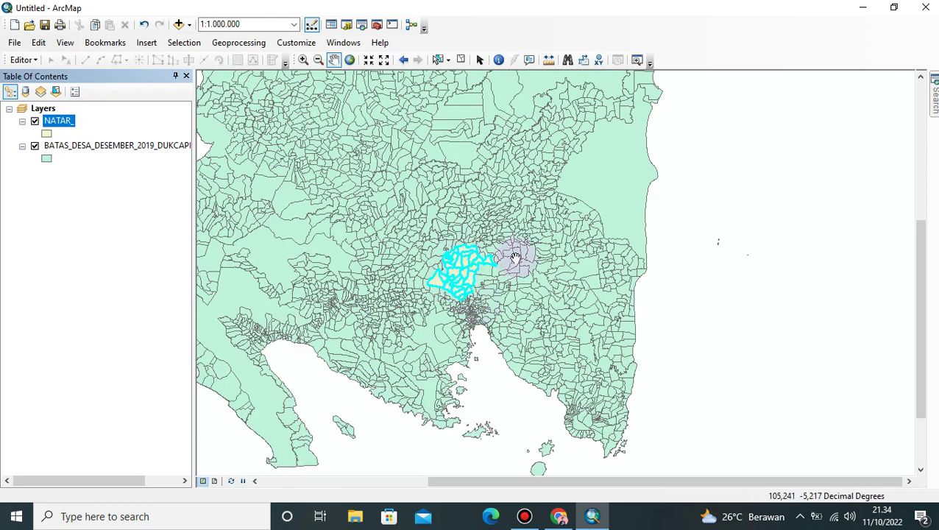
left_click(461, 61)
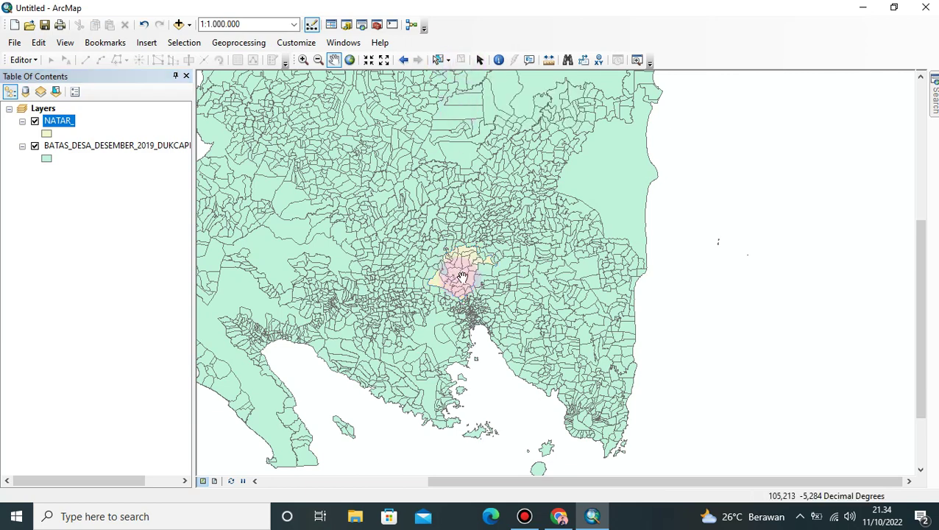
- Dissolve BATAS_DESA_DESEMBER_2019_DUKCAPIL_LAMPUNG by the KECAMATAN field, keeping the default output feature class
scroll(505, 283, "down", 2)
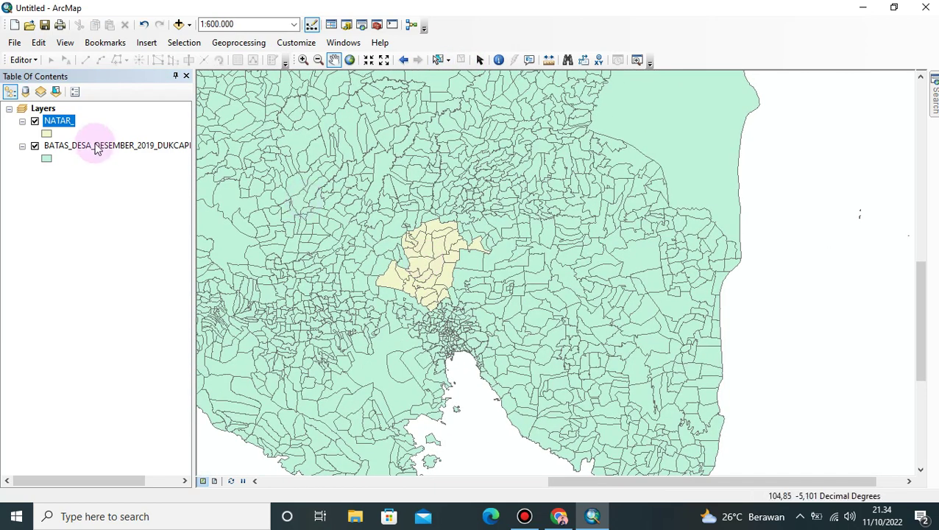
scroll(312, 177, "down", 1)
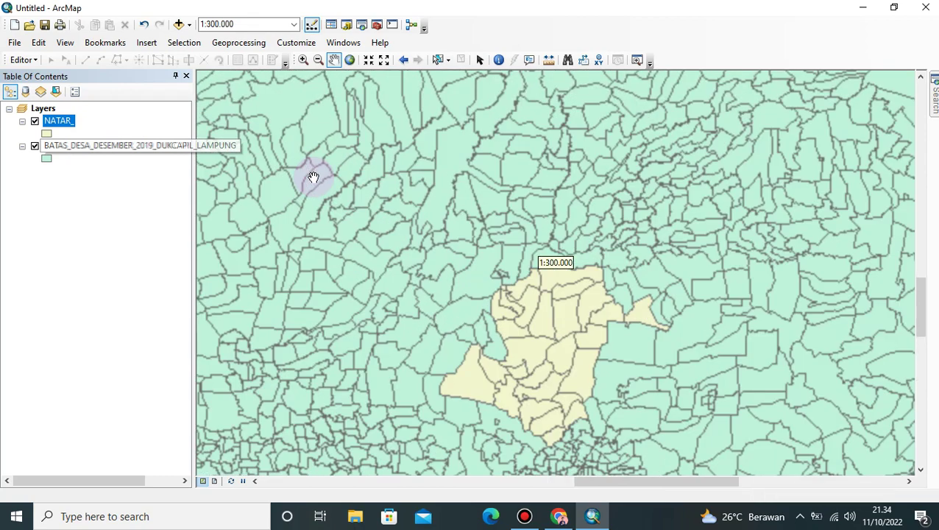
left_click(551, 329)
left_click_drag(484, 252, 485, 254)
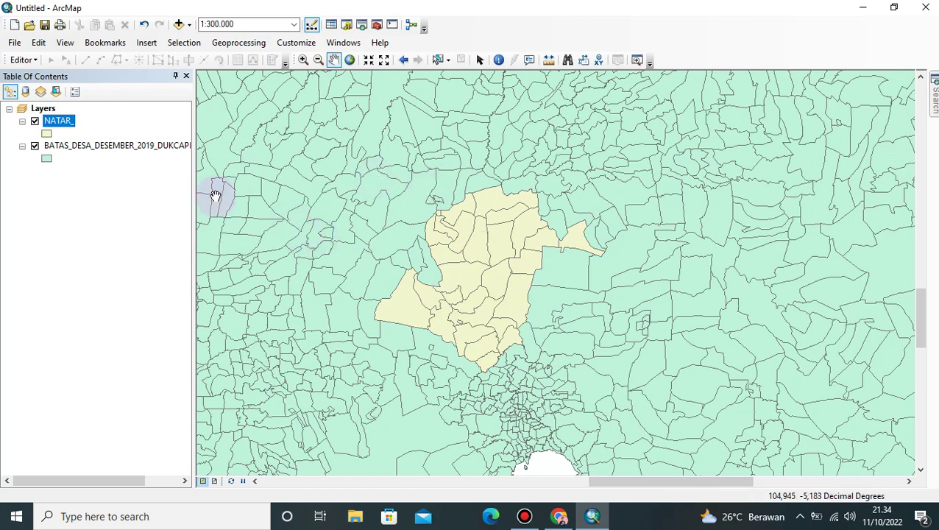
left_click(90, 153)
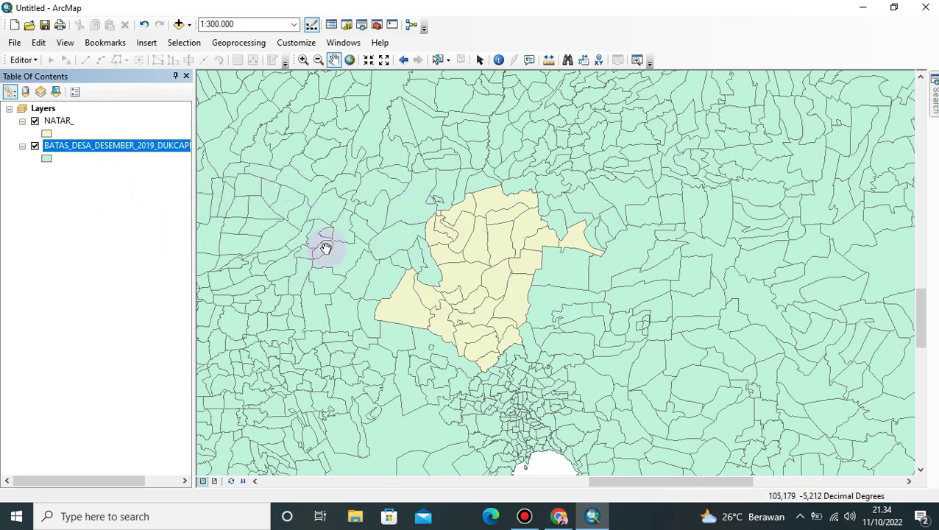
left_click(239, 43)
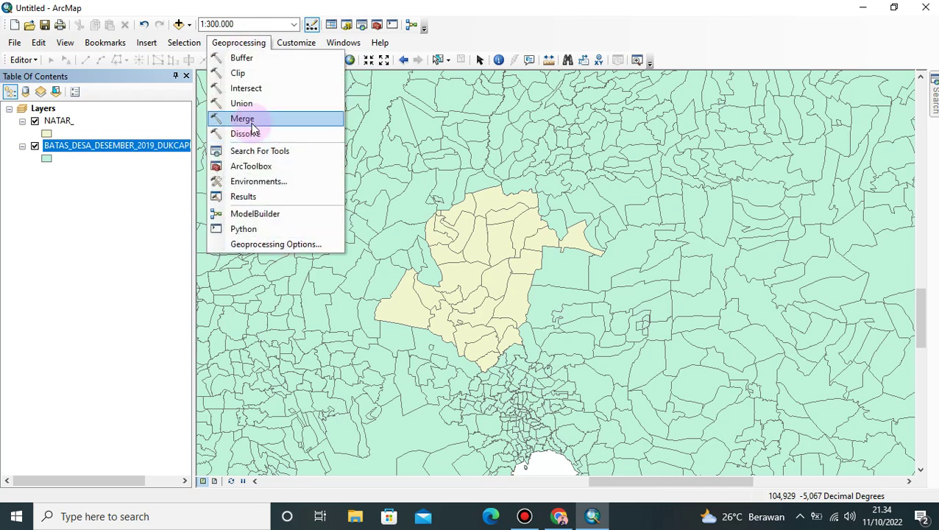
left_click(245, 135)
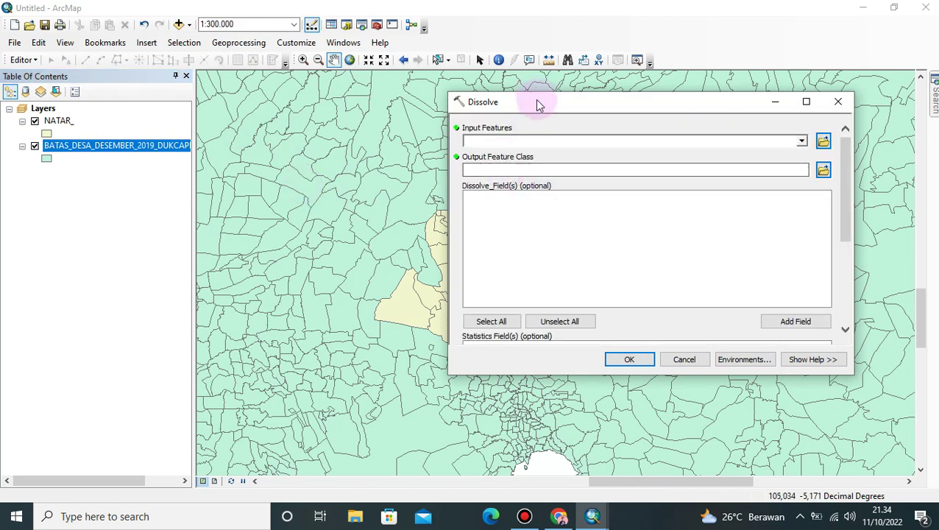
left_click_drag(539, 105, 416, 58)
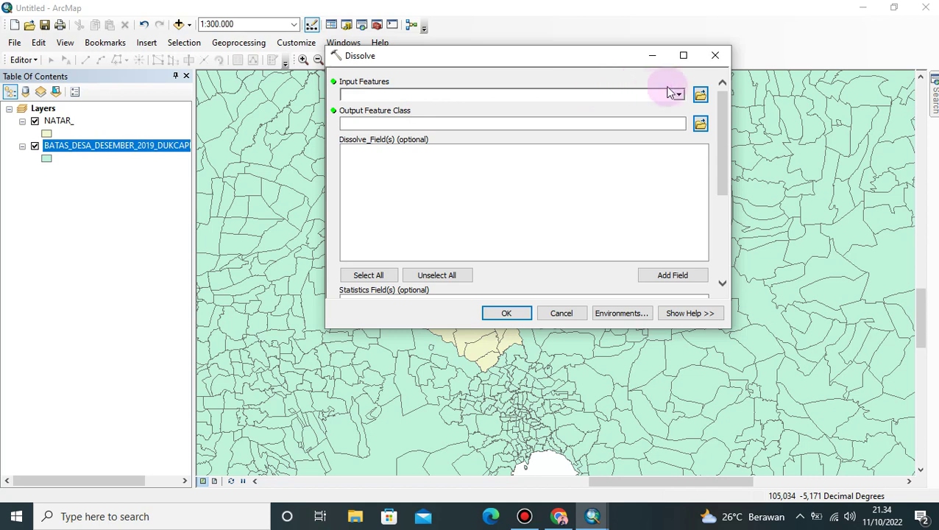
left_click(679, 96)
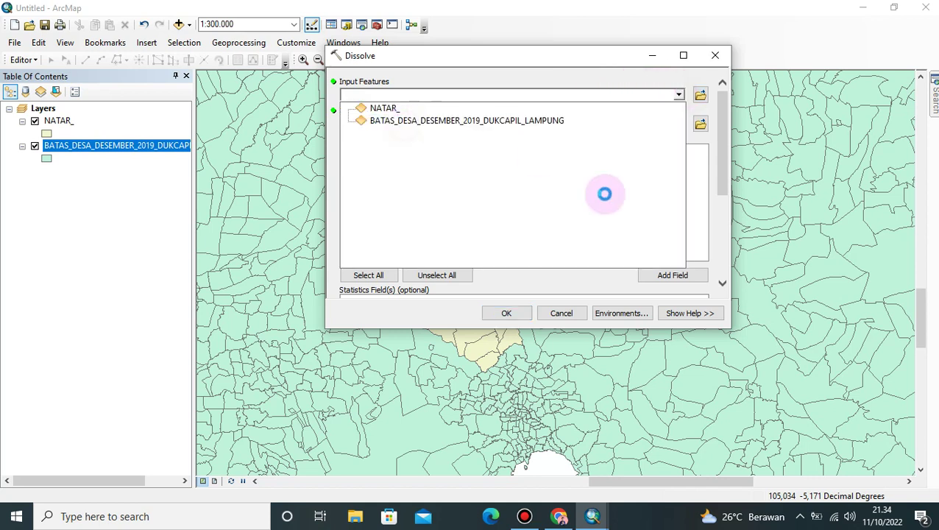
left_click(405, 122)
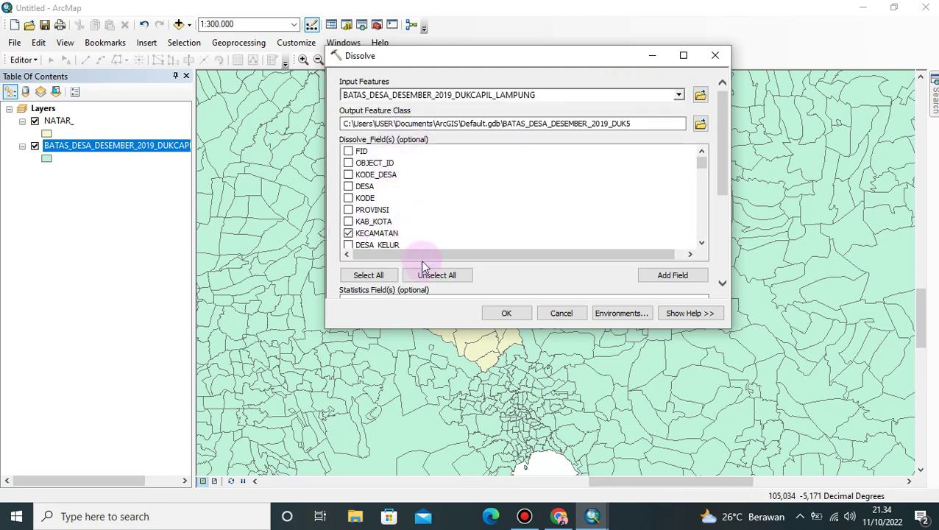
left_click(654, 125)
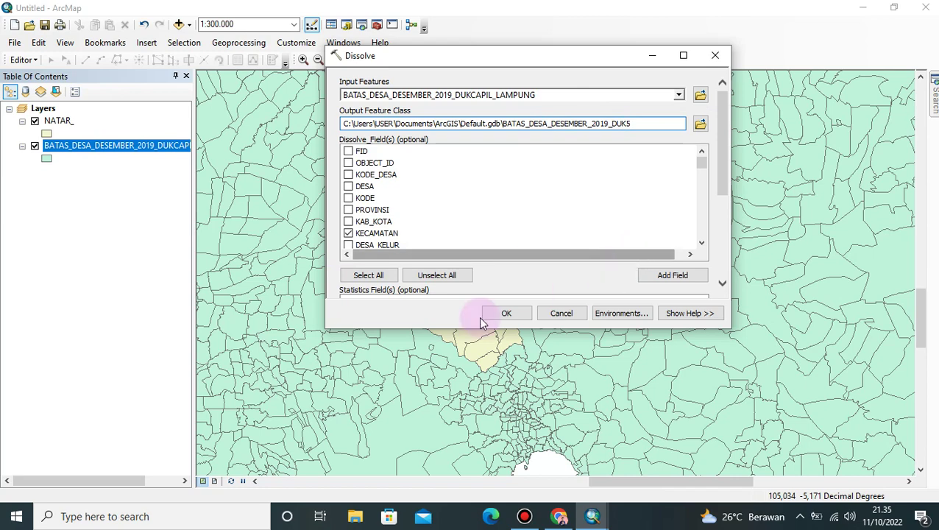
left_click(502, 310)
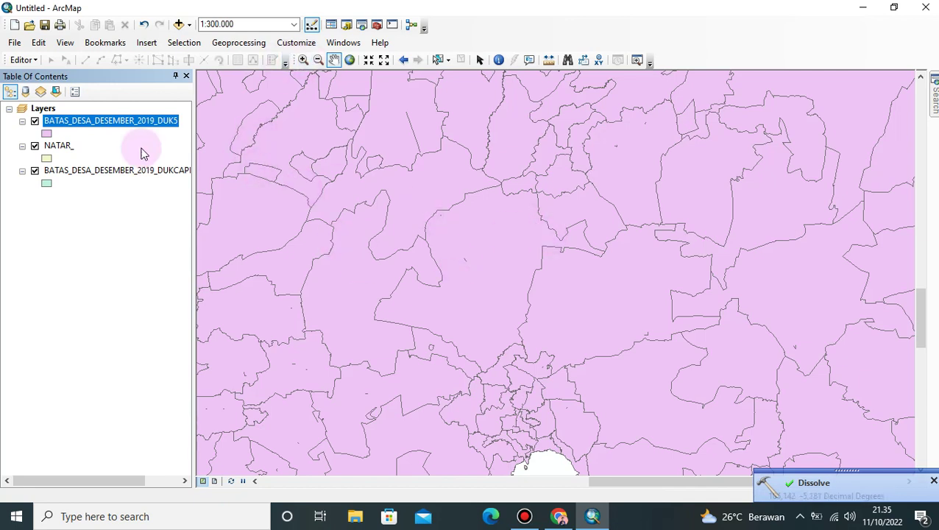
- Compare the dissolved boundaries with the village boundaries by toggling their display, and leave all three layers hidden
left_click(34, 146)
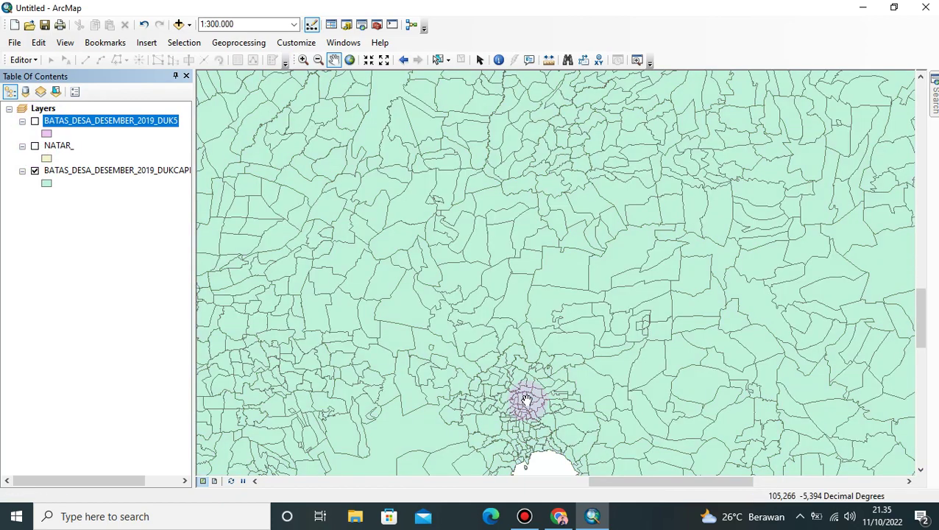
left_click(35, 122)
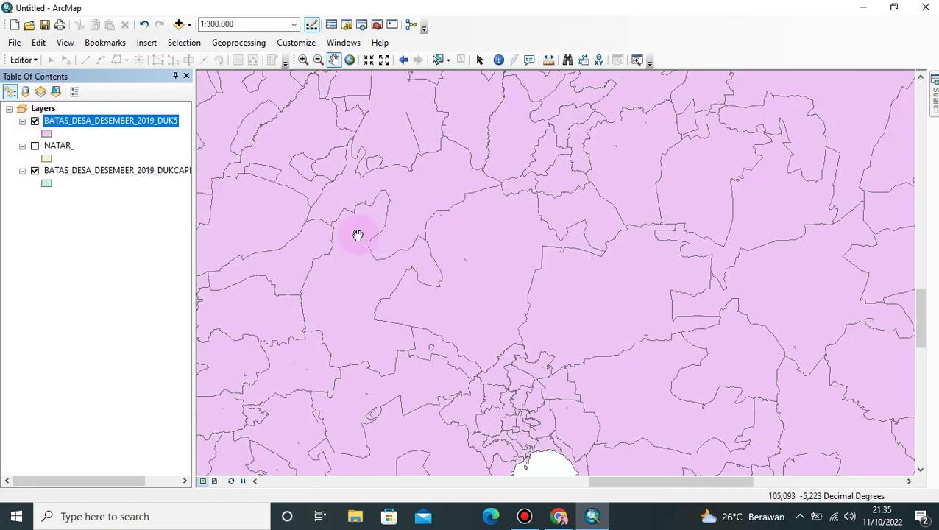
left_click(35, 121)
left_click(34, 170)
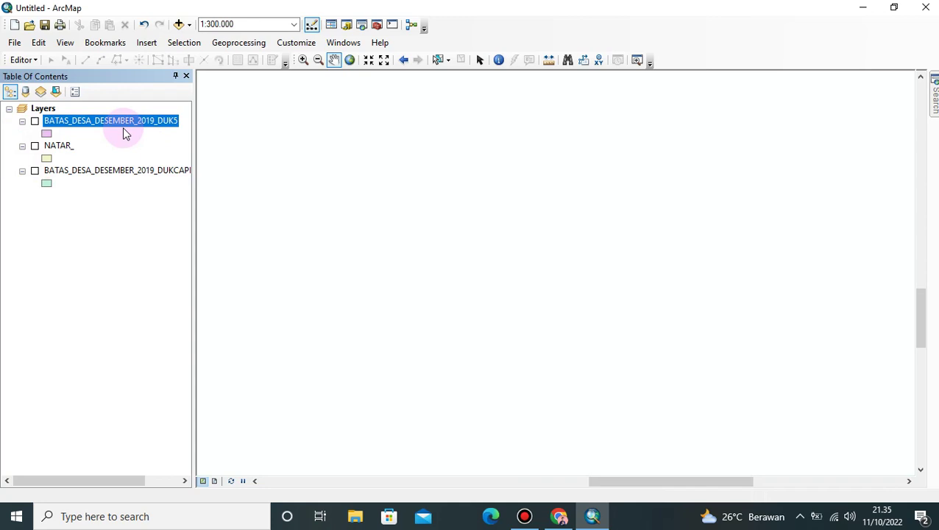
- Order the layers as NATAR_, dissolved boundaries, village boundaries, and display only NATAR_ and the dissolved layer
left_click_drag(124, 133, 123, 174)
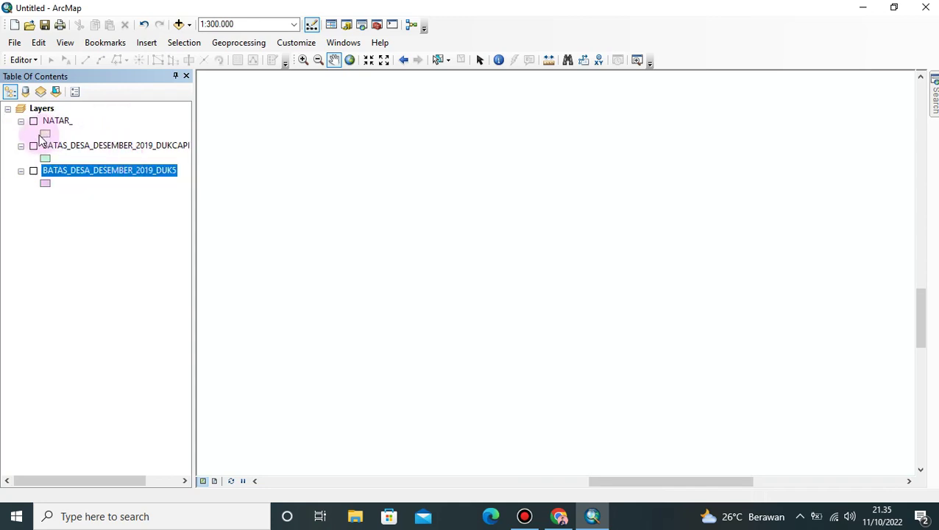
left_click_drag(56, 146, 76, 203)
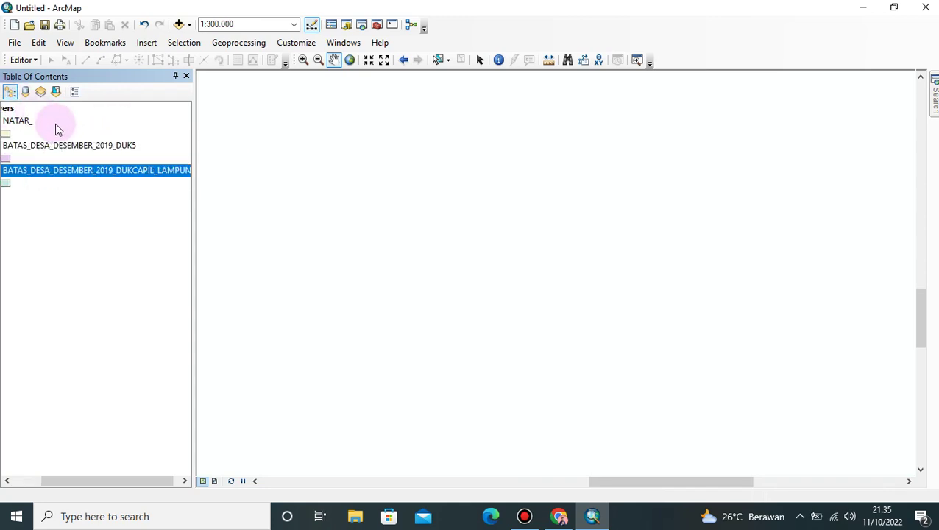
left_click_drag(77, 153, 84, 194)
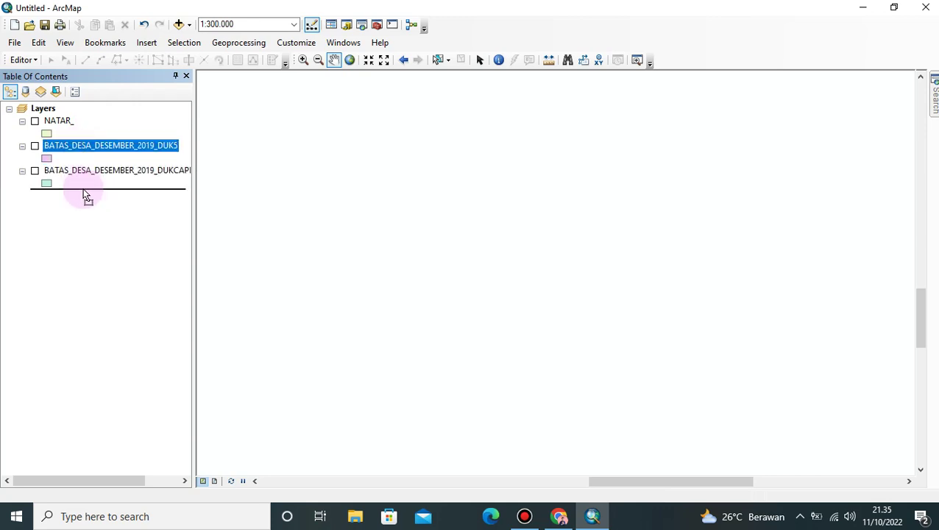
left_click_drag(83, 195, 77, 134)
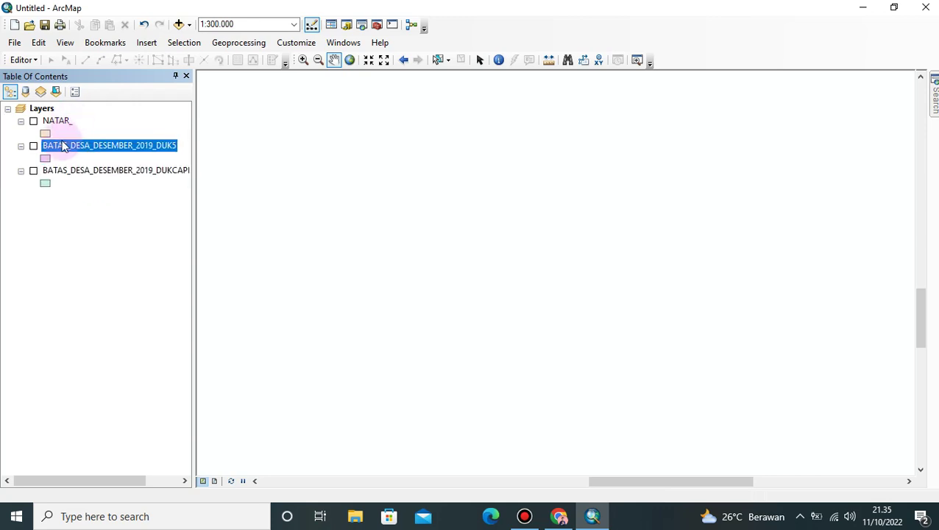
left_click(33, 146)
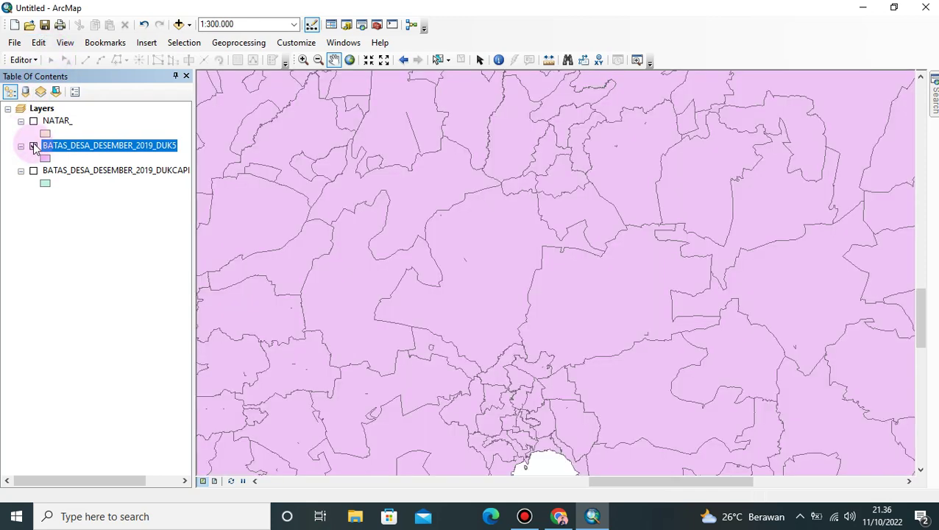
left_click(33, 121)
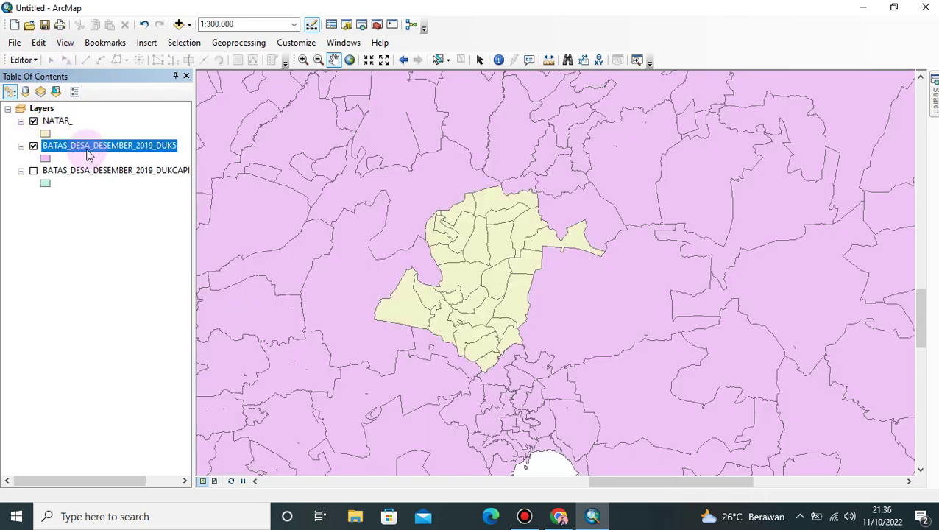
- Rename the dissolved BATAS_DESA_DESEMBER_2019_DUK5 layer as KECAMATAN
left_click(87, 148)
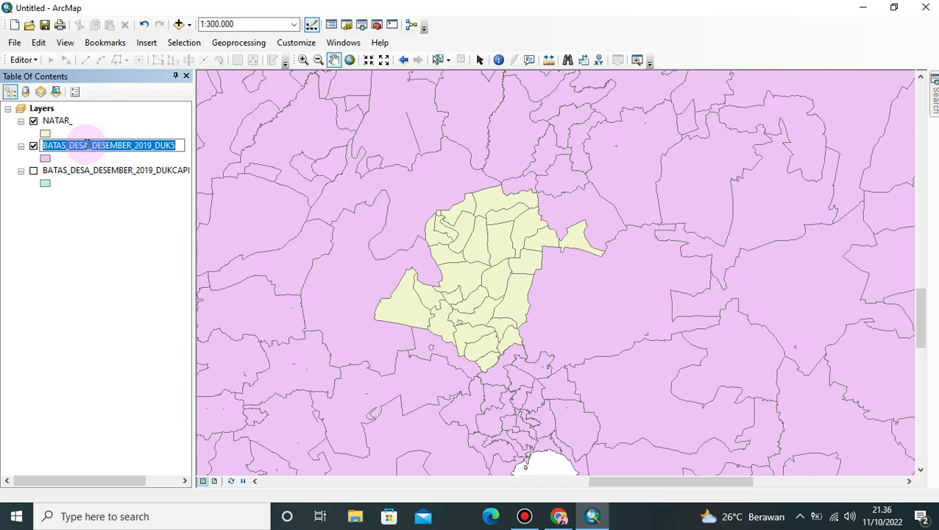
type("KE")
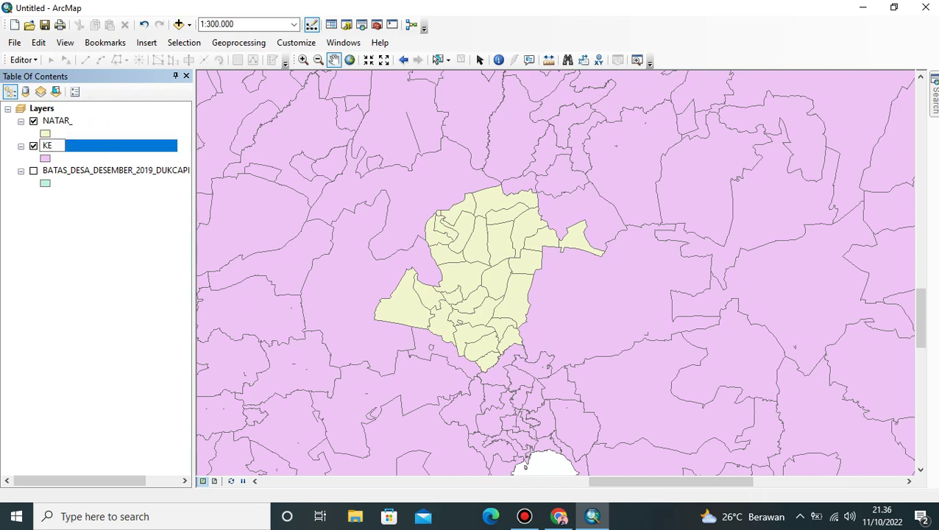
type("CAMATAN")
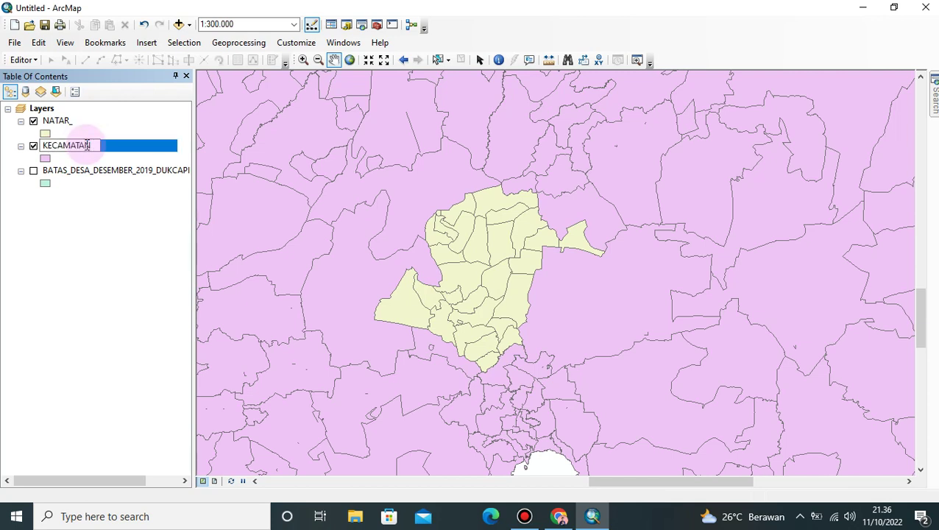
key("Return")
- Symbolize the NATAR_ layer by unique values of DESA_KELUR, adding all values and excluding all other values
scroll(450, 210, "up", 1)
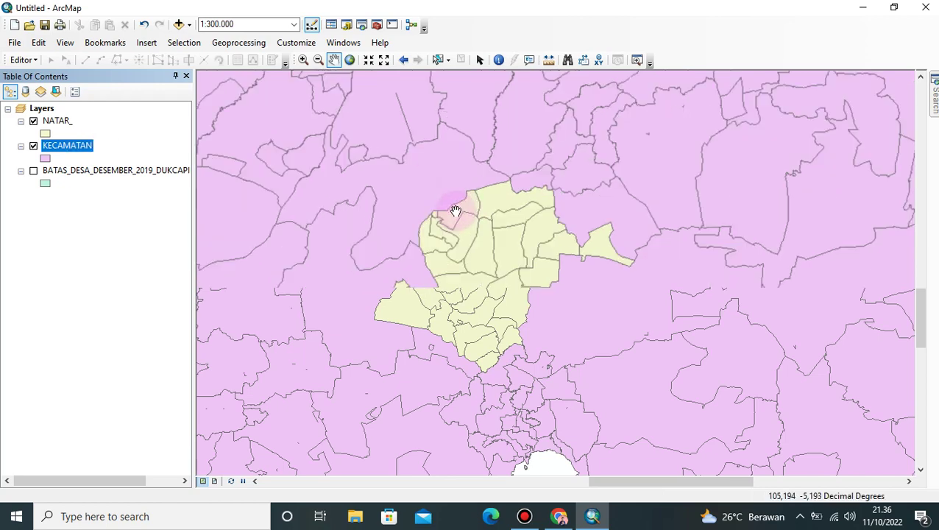
scroll(456, 211, "up", 1)
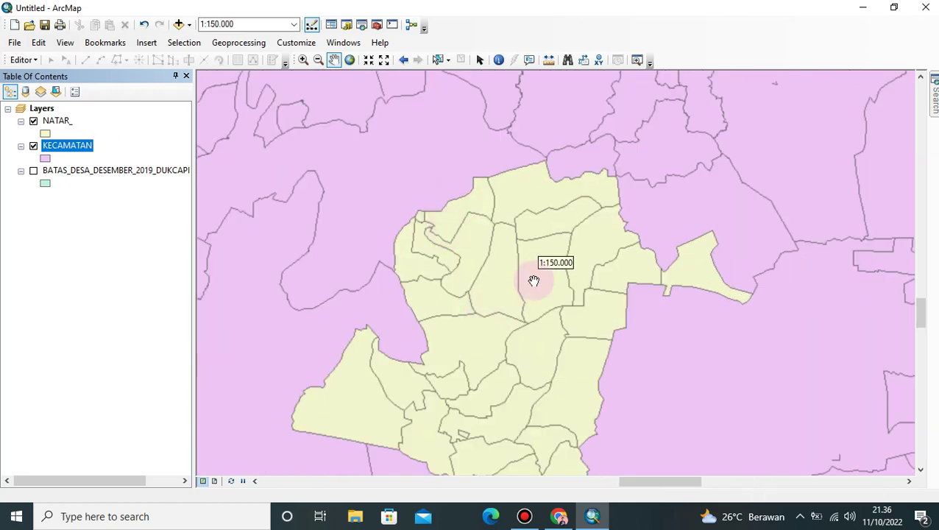
left_click_drag(427, 306, 436, 233)
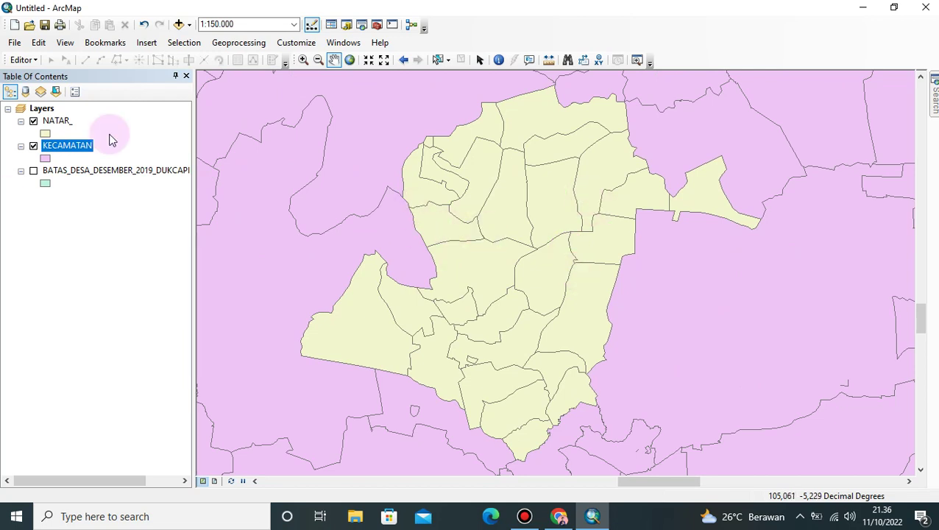
right_click(58, 121)
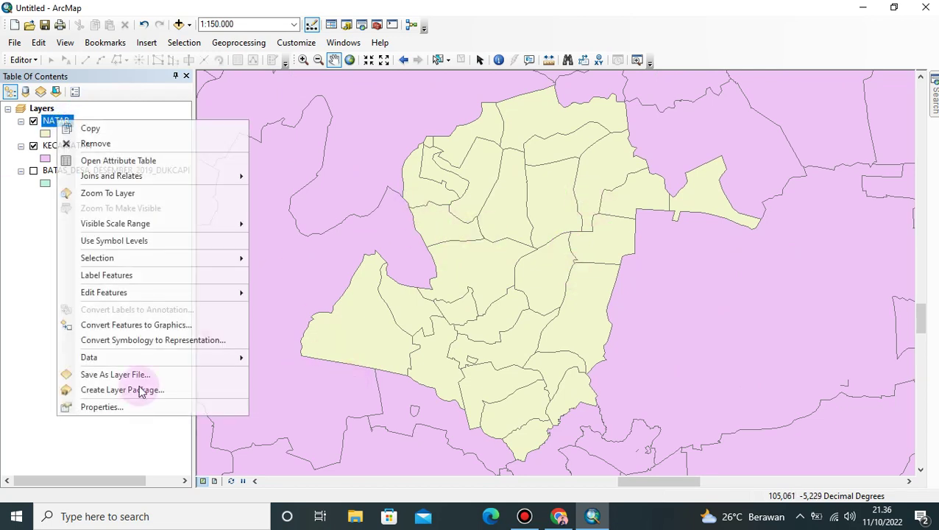
left_click(107, 404)
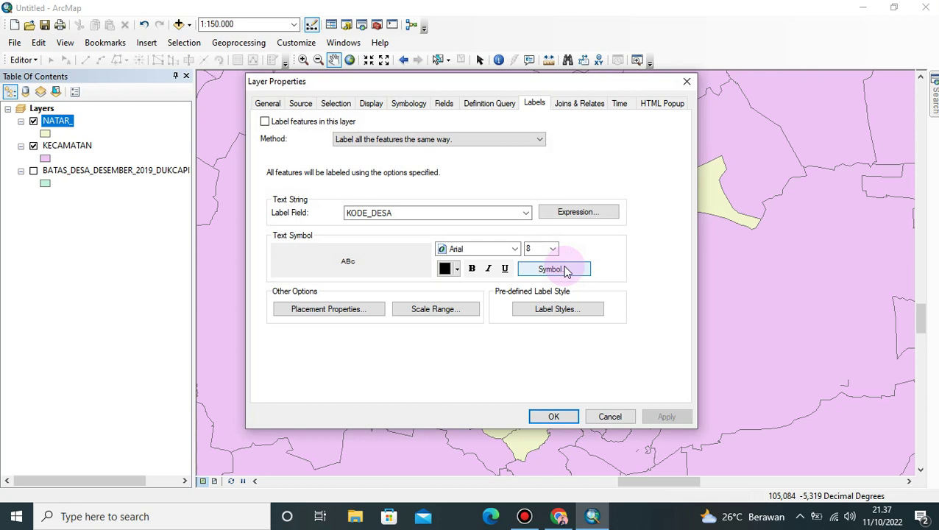
left_click(421, 103)
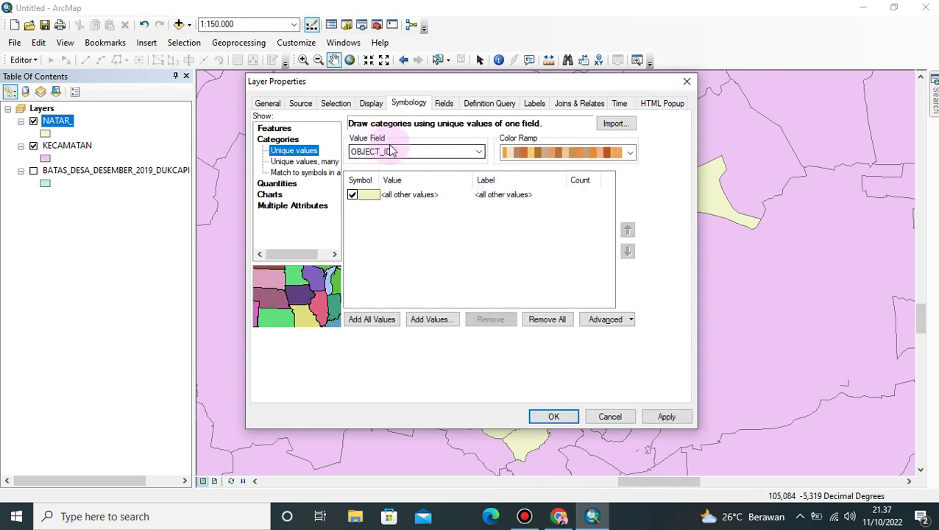
left_click(393, 151)
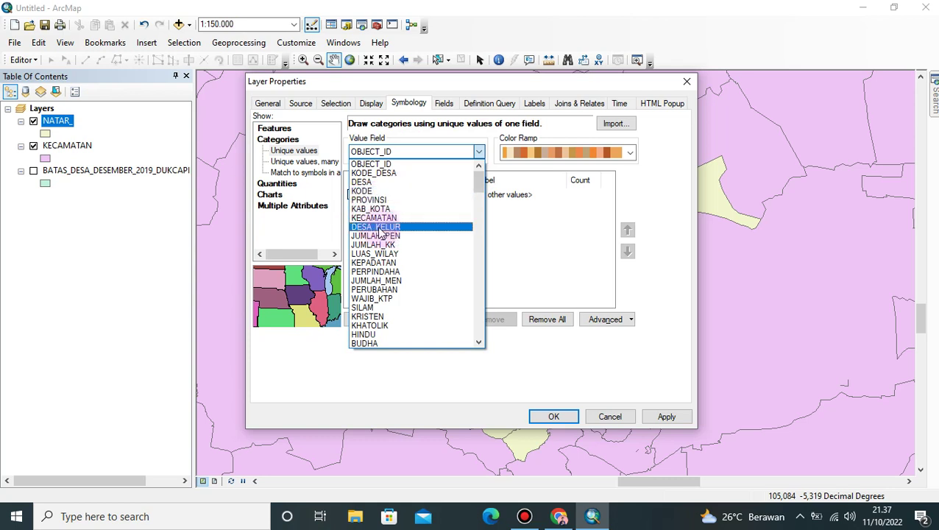
left_click(379, 228)
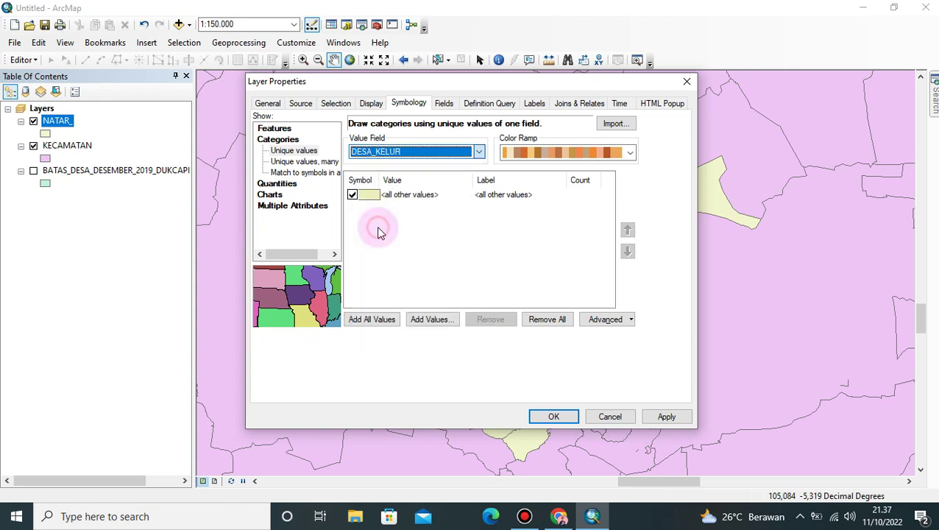
left_click(352, 195)
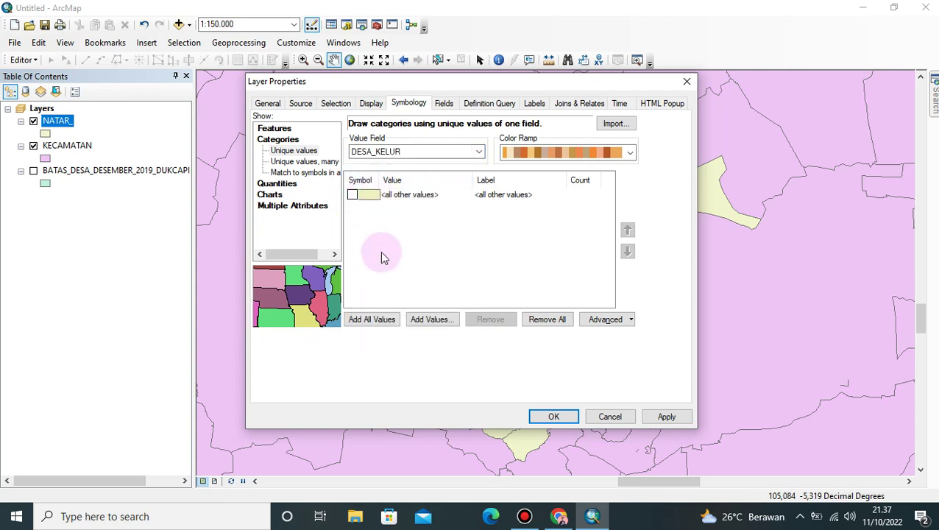
left_click(368, 321)
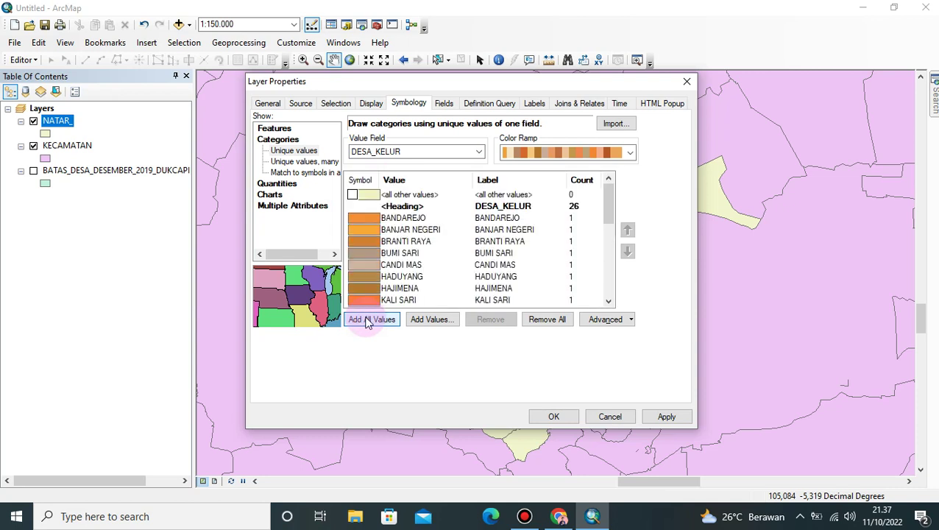
left_click(632, 152)
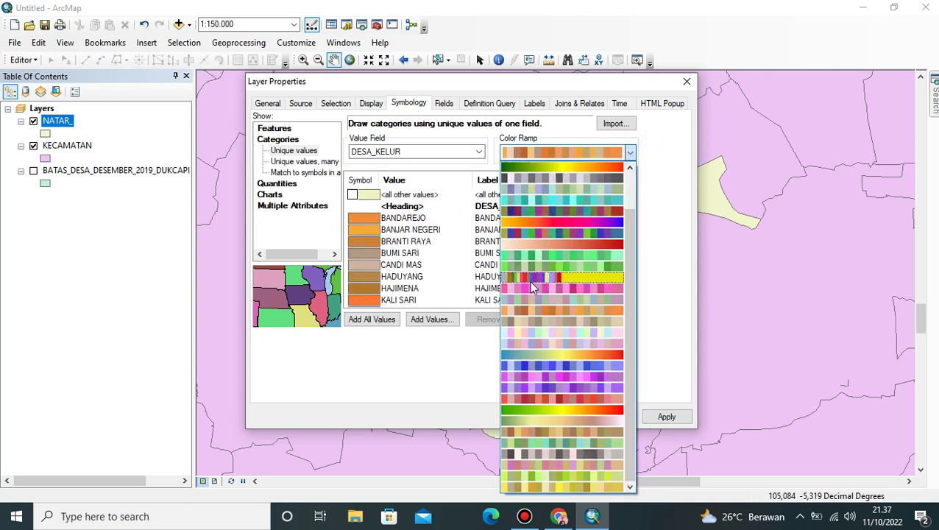
left_click(635, 180)
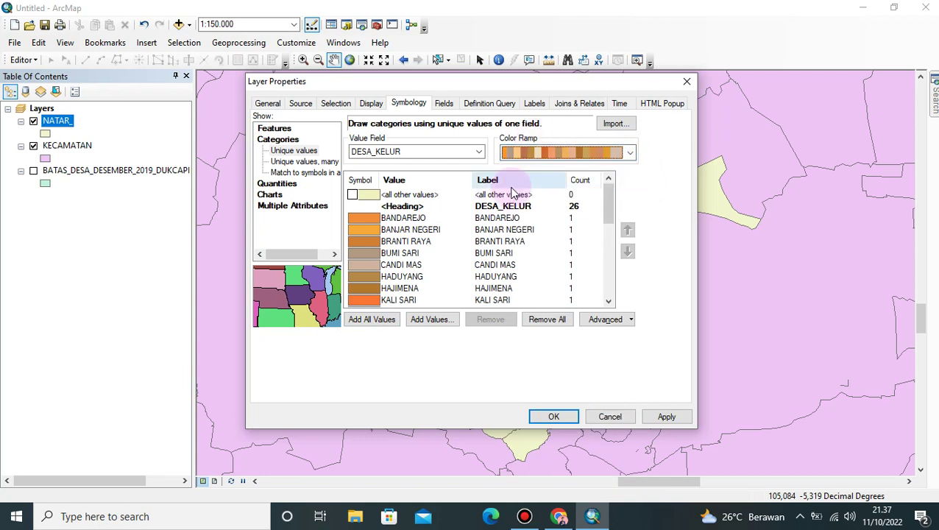
- Label the NATAR_ features with the DESA_KELUR field at text size 9 and apply the layer properties
left_click(533, 103)
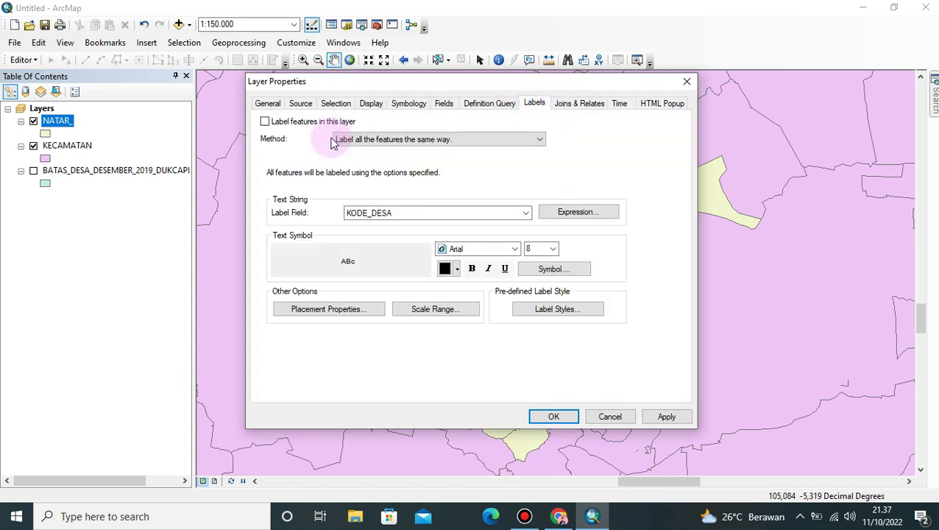
left_click(265, 122)
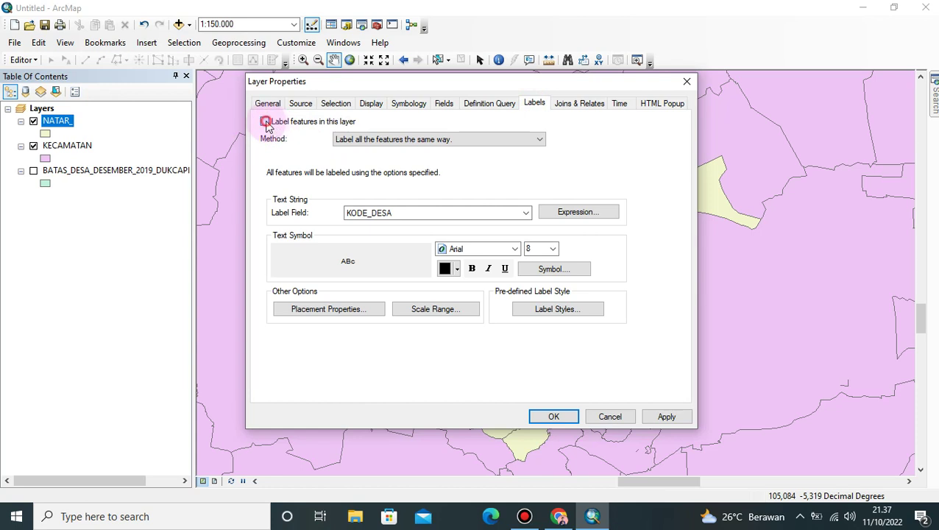
left_click(435, 211)
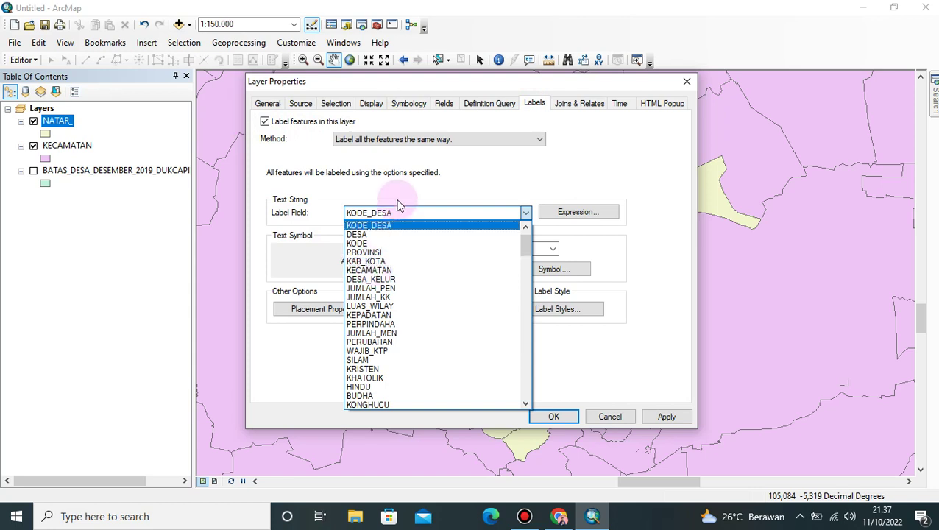
left_click(377, 279)
left_click(552, 250)
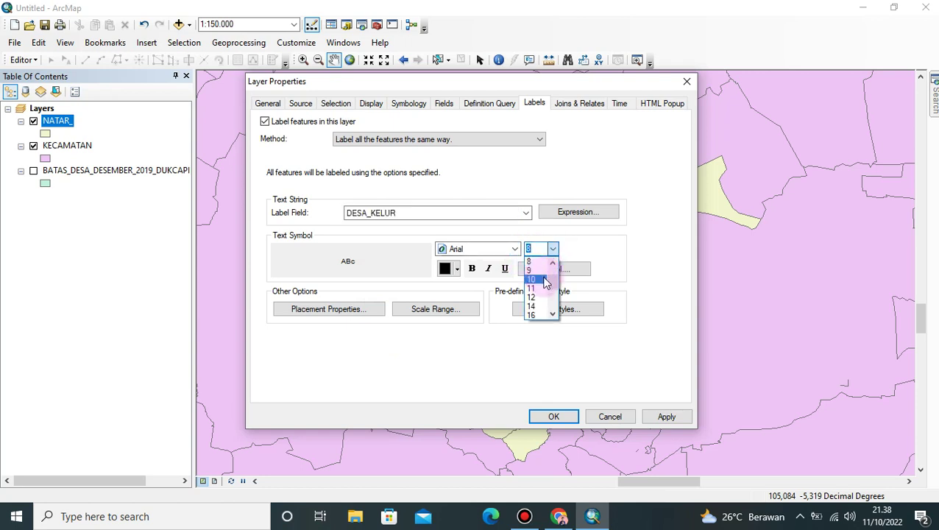
left_click(532, 262)
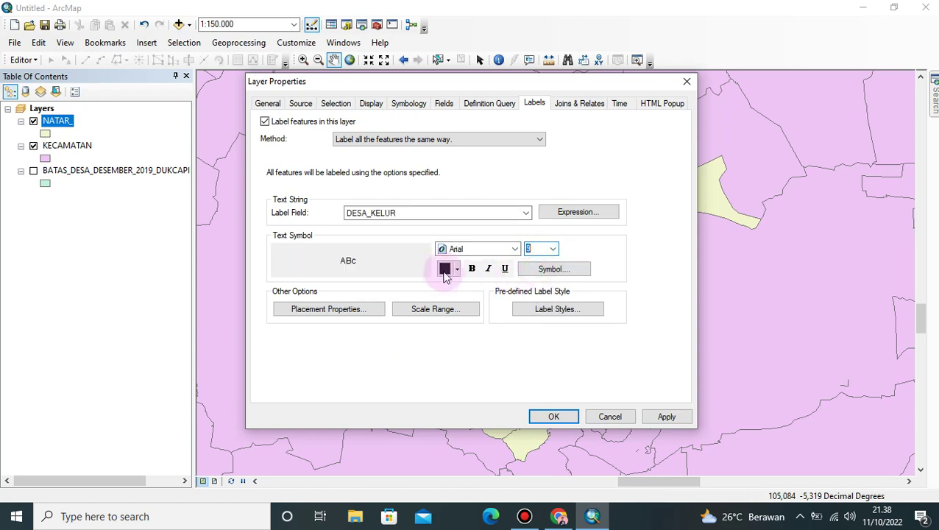
left_click(563, 415)
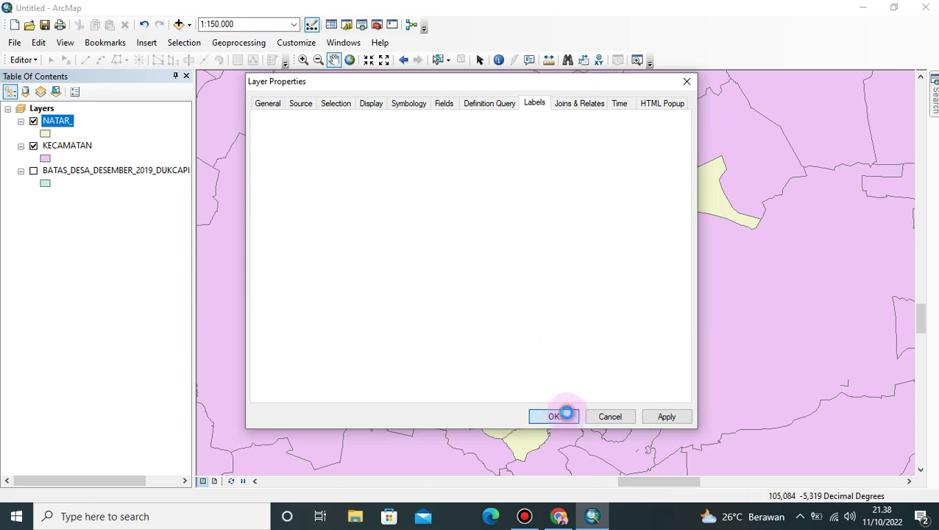
left_click(463, 248)
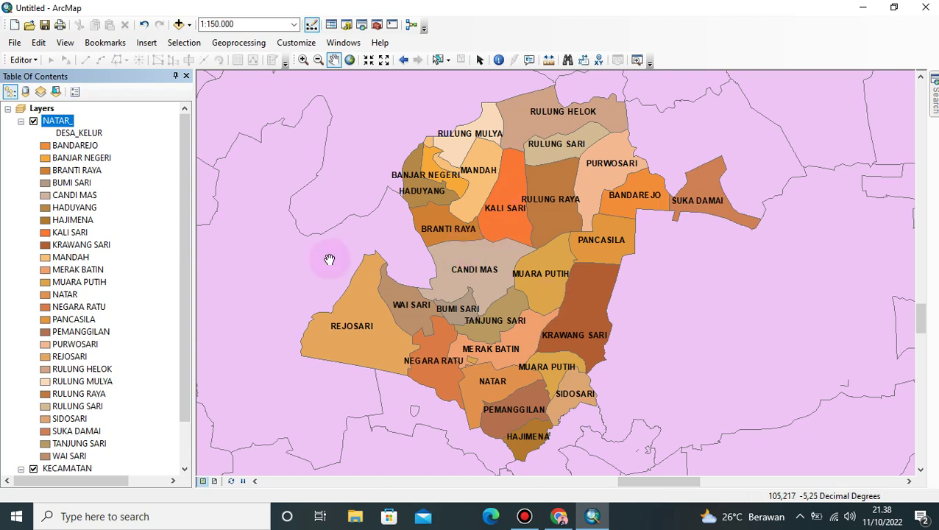
- Apply the predefined Yellow fill symbol to the KECAMATAN layer
scroll(90, 260, "down", 2)
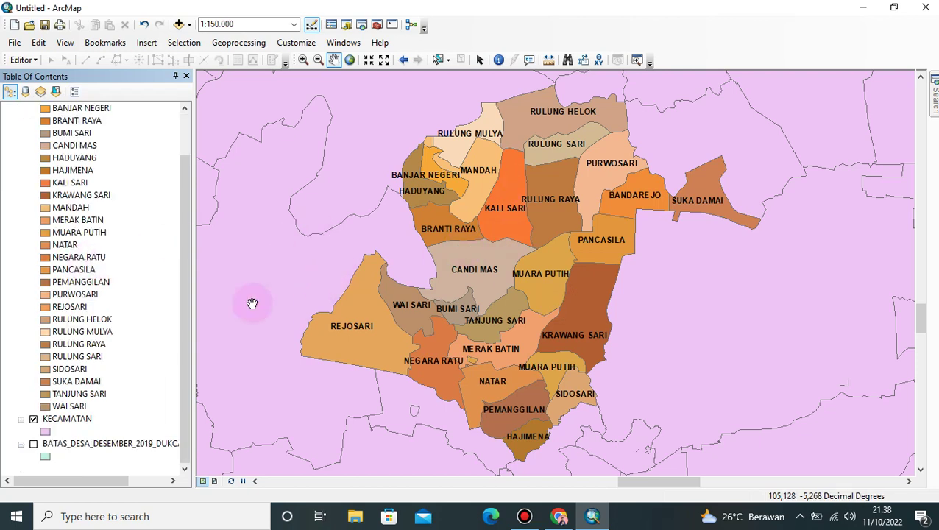
left_click(46, 431)
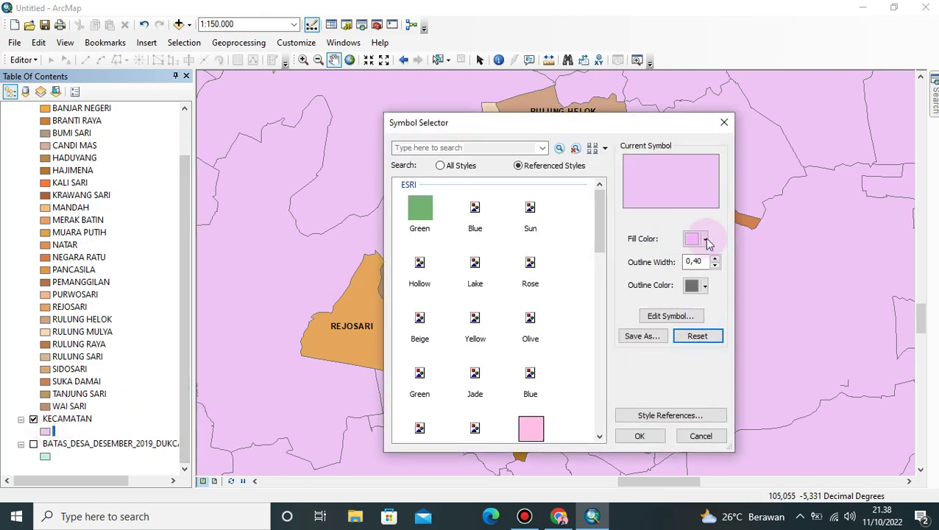
left_click(704, 239)
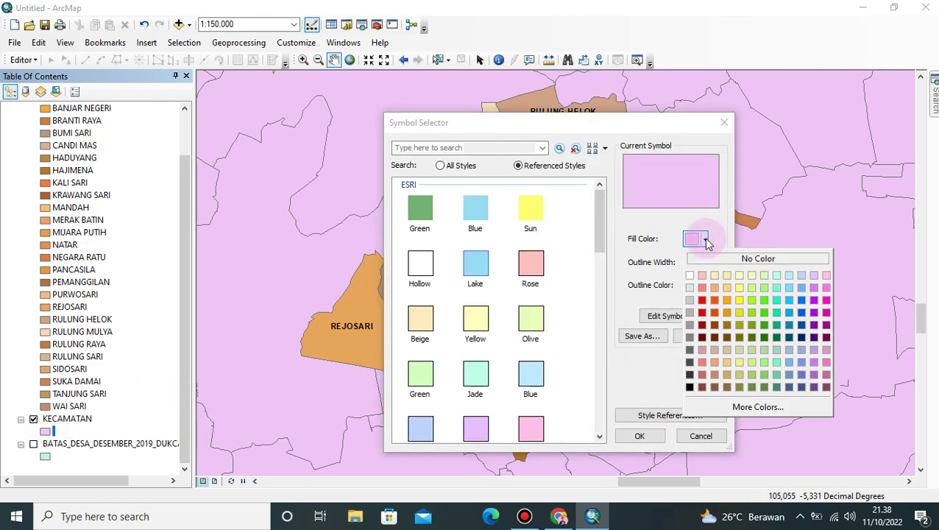
left_click(476, 322)
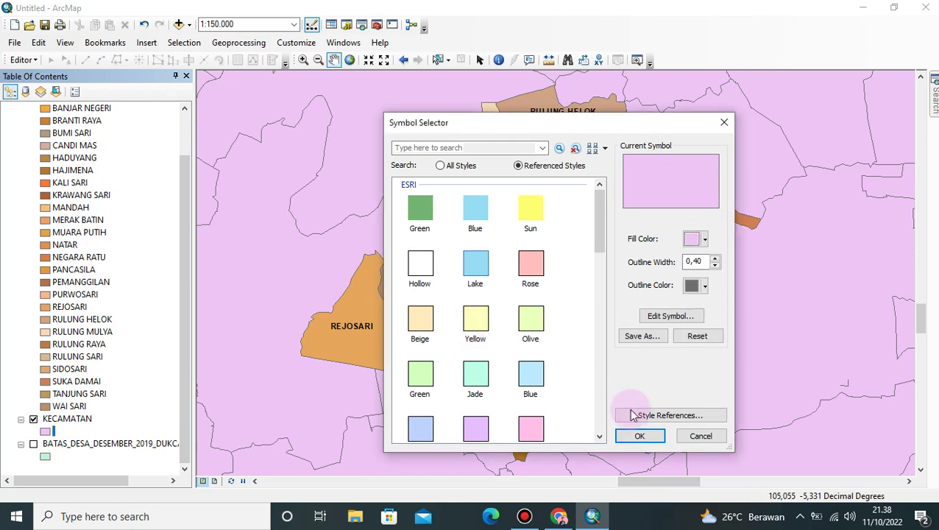
left_click(475, 318)
left_click(639, 436)
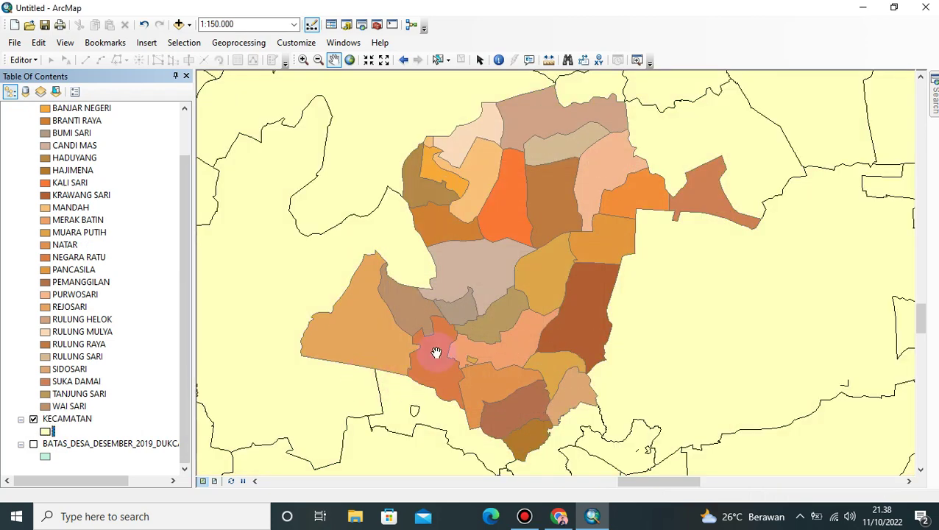
- Label the KECAMATAN layer's features with the KECAMATAN field in bold Arial, size 8
right_click(66, 418)
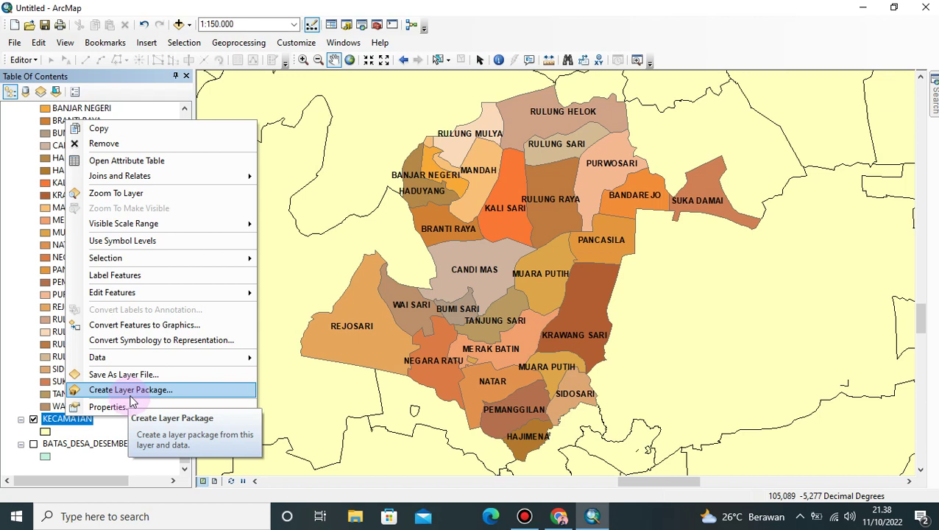
left_click(119, 407)
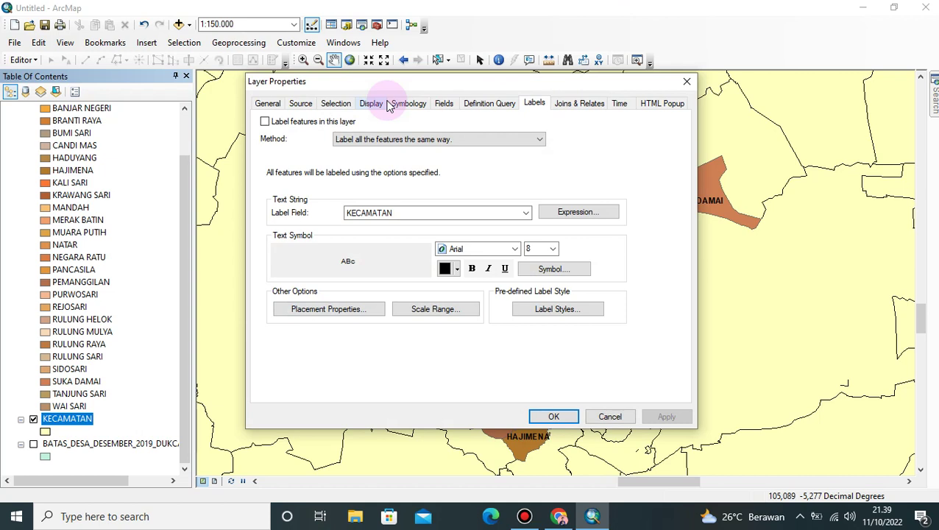
left_click(264, 121)
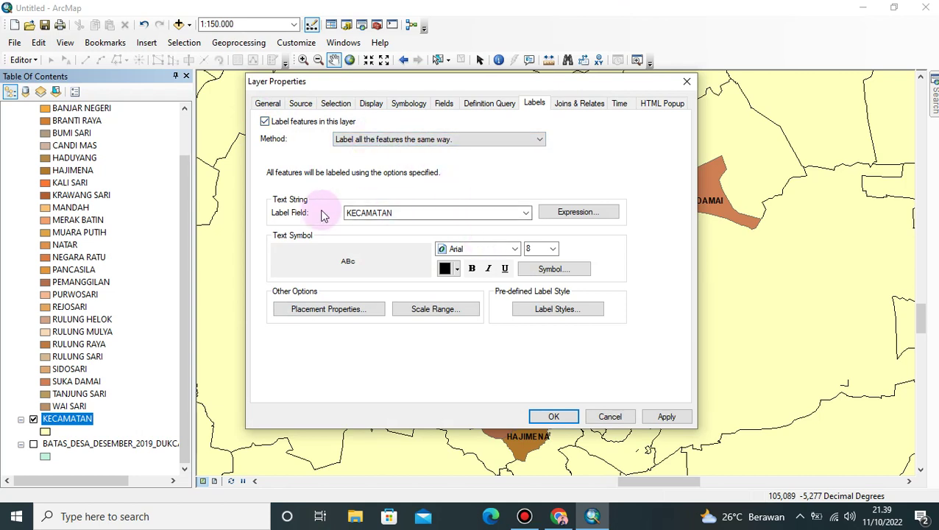
left_click(397, 215)
left_click(398, 214)
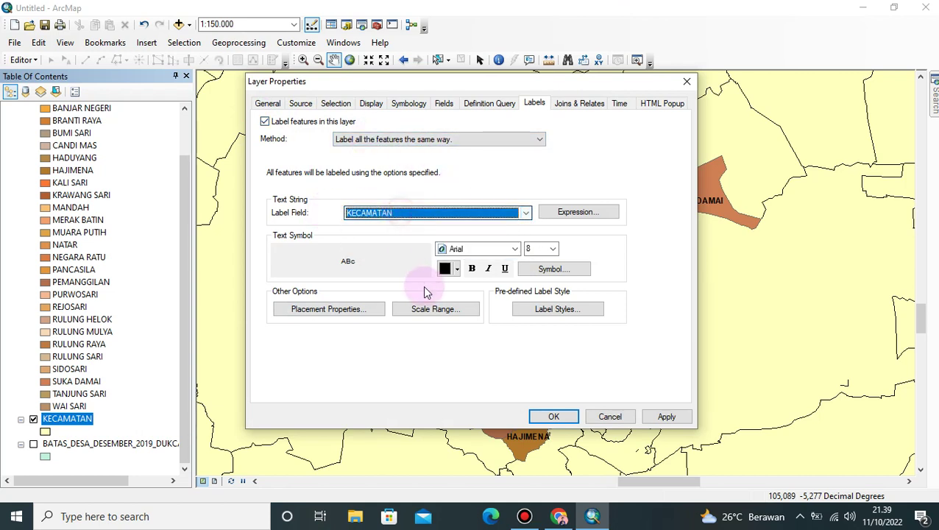
left_click(553, 249)
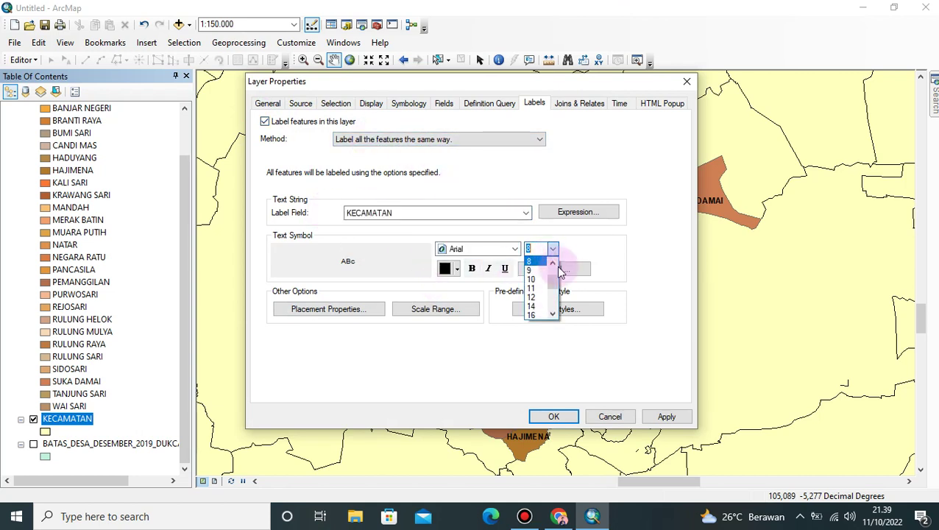
left_click(485, 277)
left_click(472, 268)
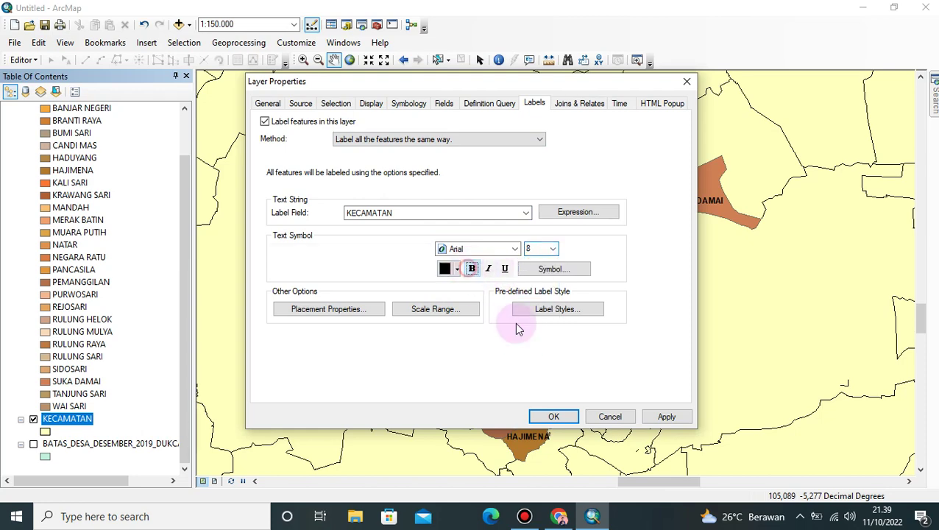
left_click(556, 418)
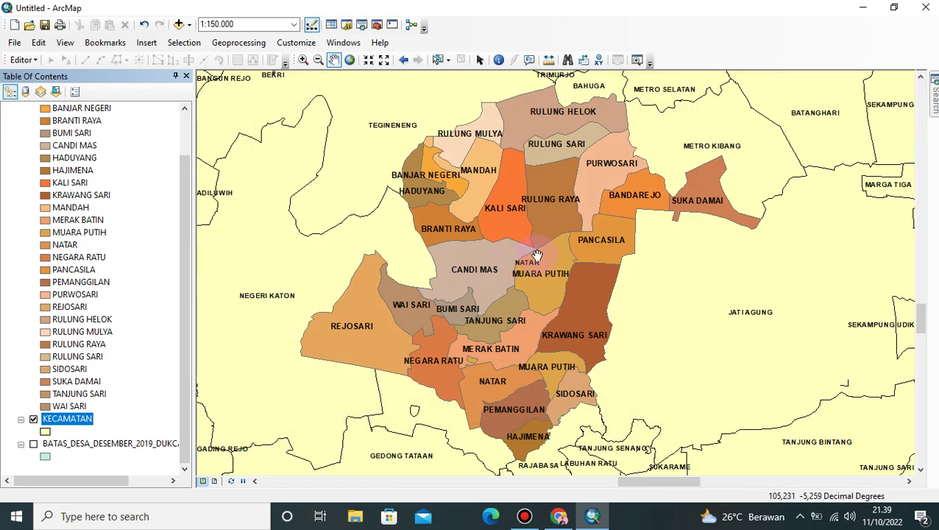
- Start an edit session on the KECAMATAN layer's workspace
left_click(22, 60)
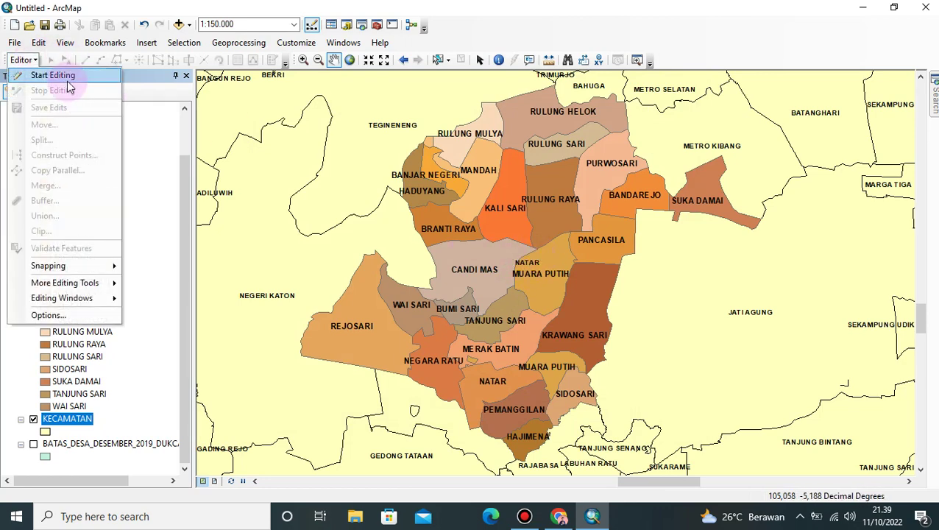
left_click(67, 80)
left_click(378, 153)
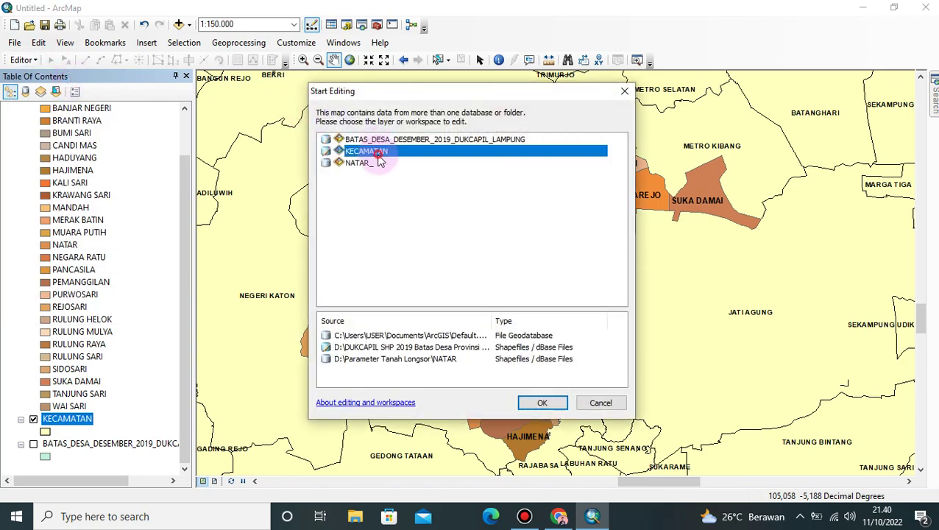
left_click(541, 403)
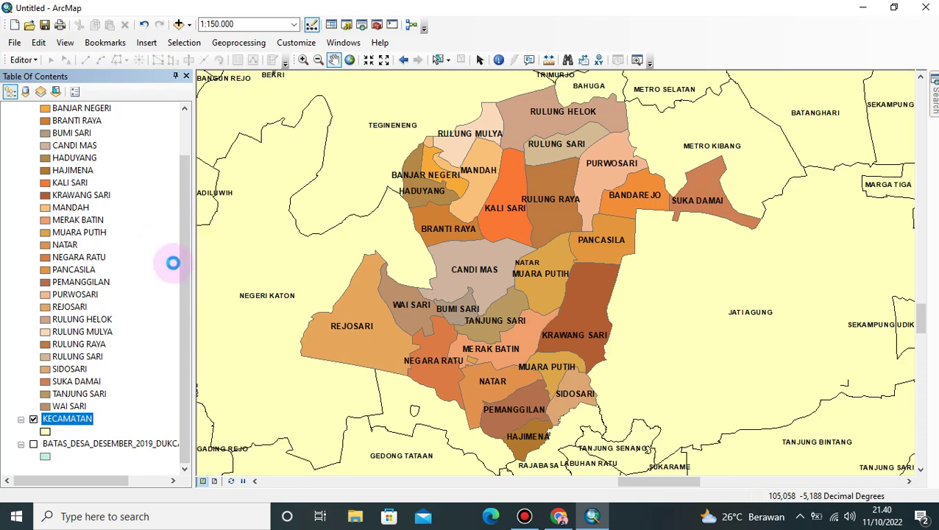
scroll(172, 263, "up", 3)
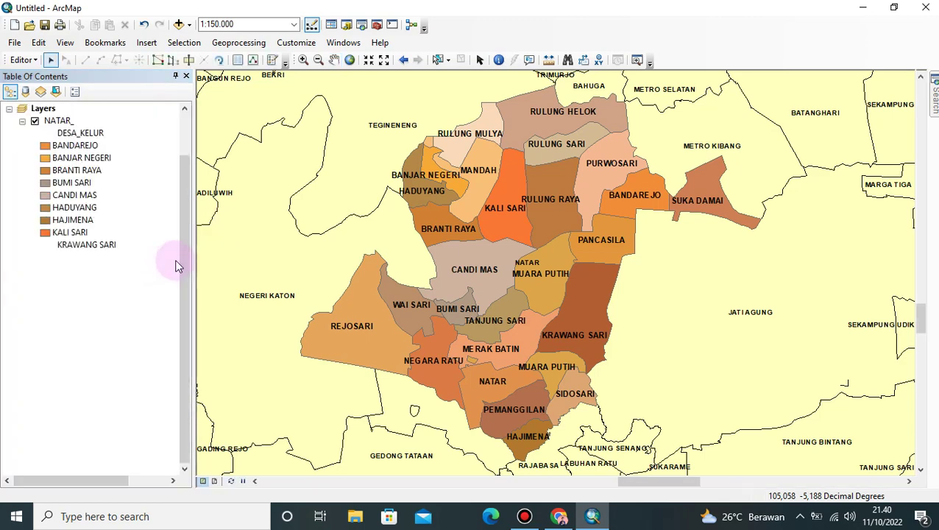
scroll(59, 324, "down", 1)
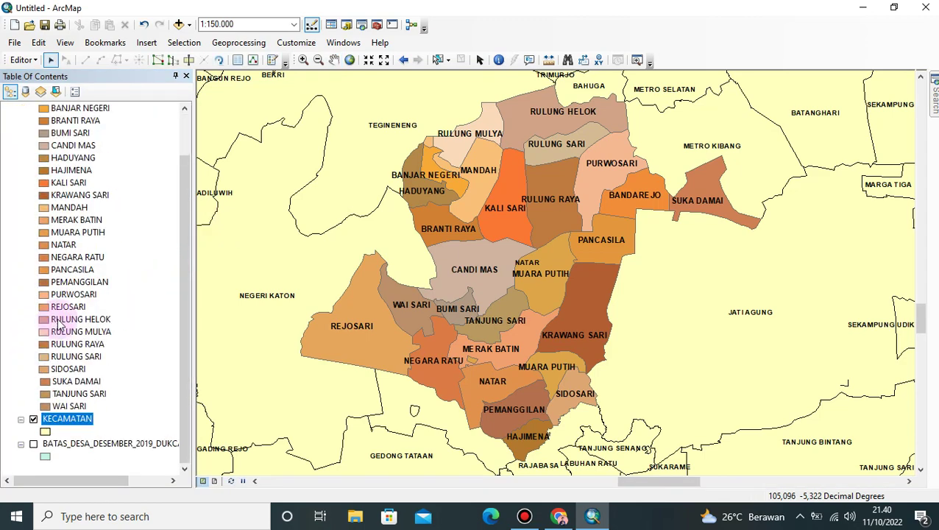
- Clear the NATAR name from the KECAMATAN field of record 118 in the KECAMATAN layer's attribute table
right_click(70, 418)
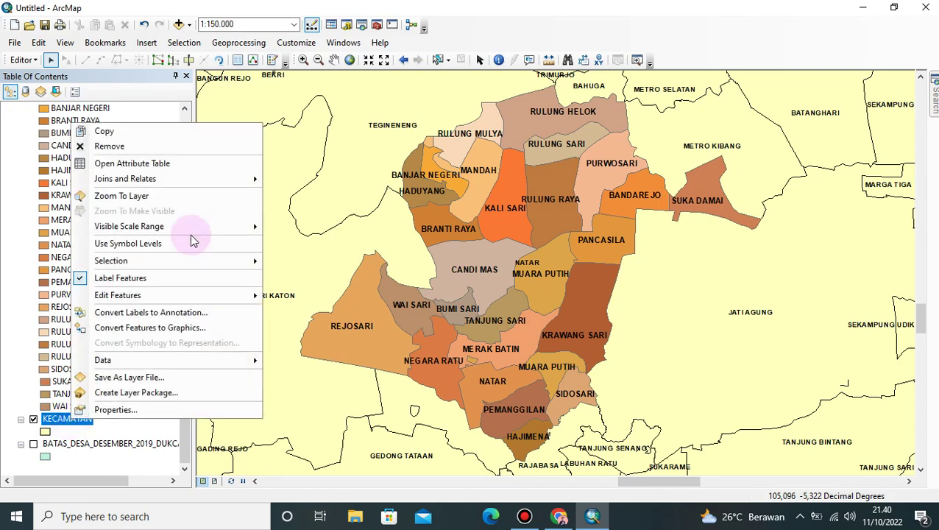
left_click(158, 163)
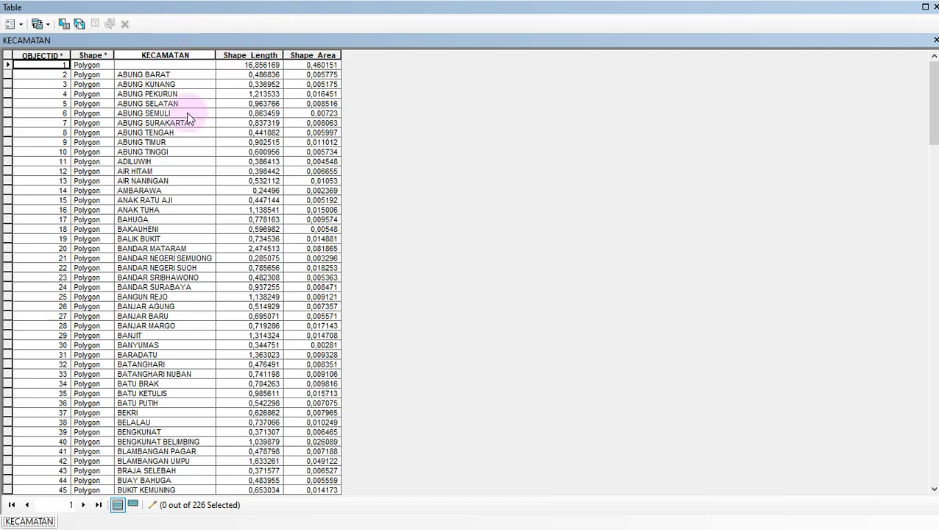
scroll(188, 116, "down", 20)
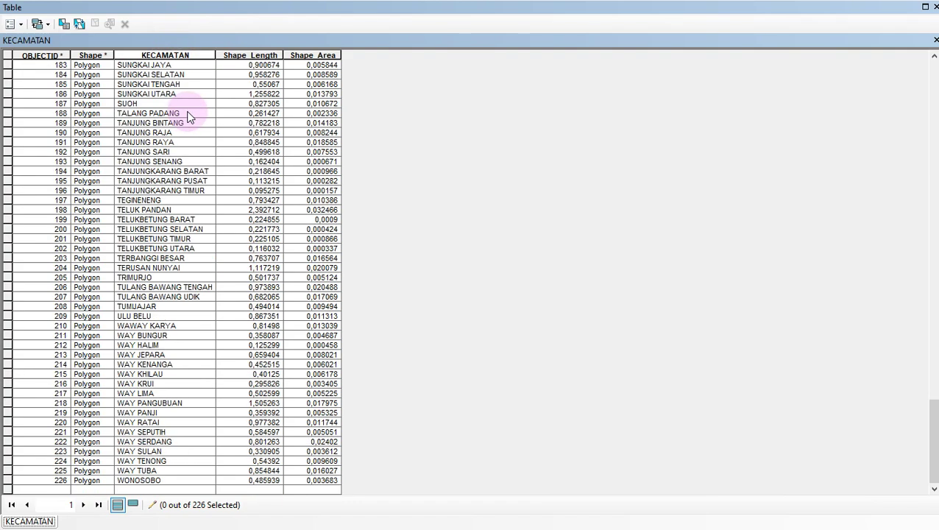
scroll(174, 120, "up", 20)
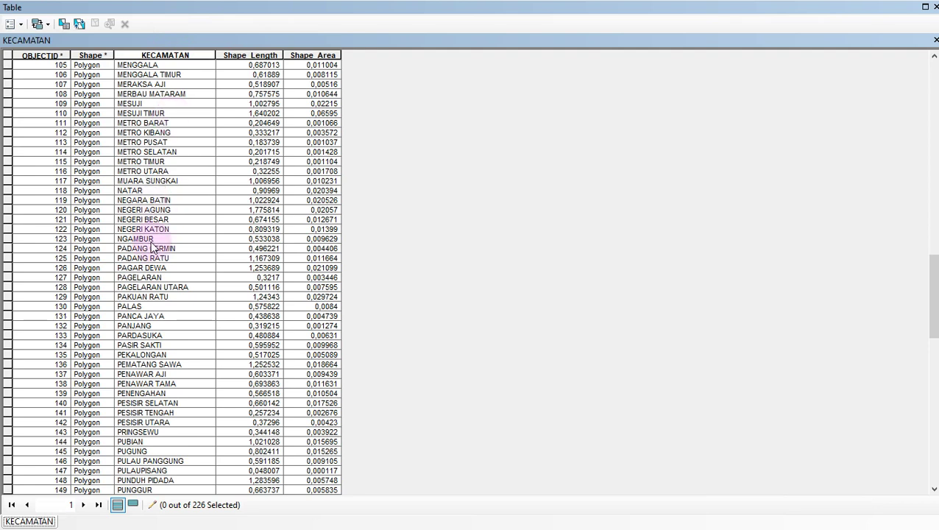
left_click(151, 190)
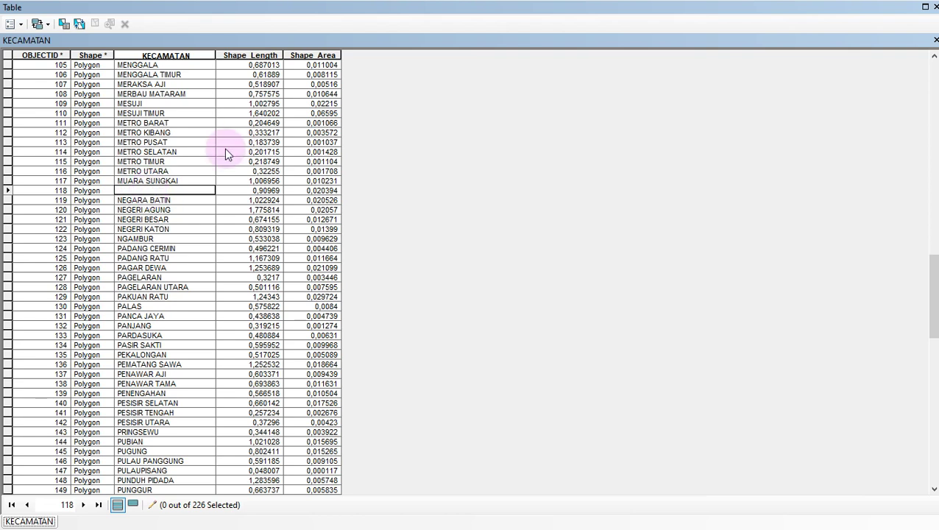
left_click(202, 190)
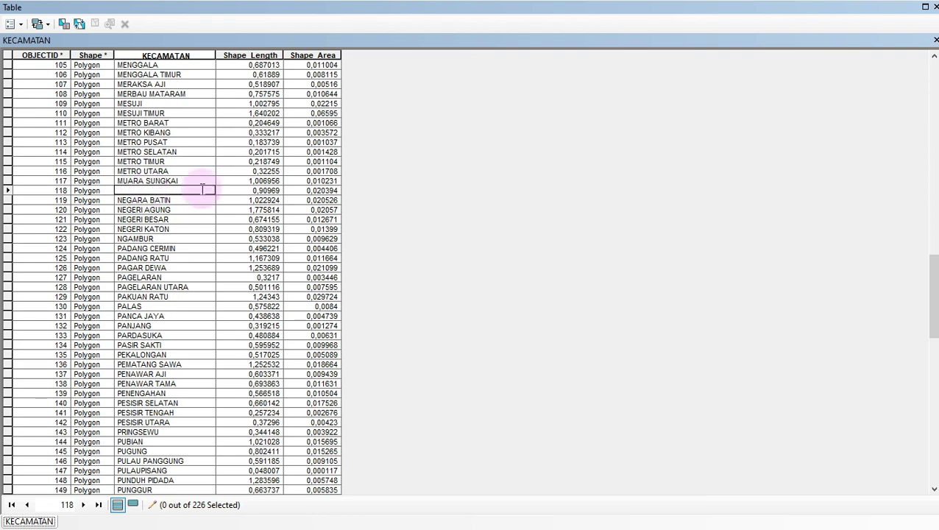
left_click(933, 41)
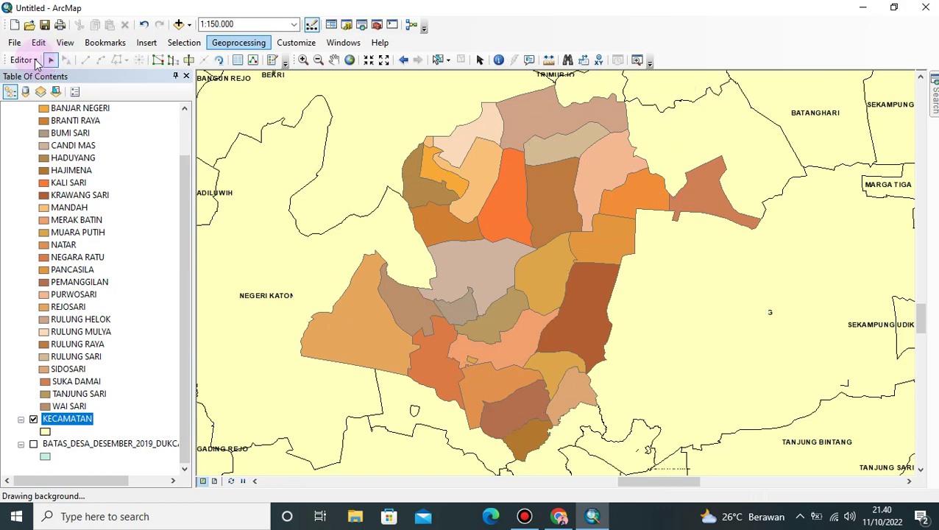
- Stop the edit session and save the edits to the KECAMATAN layer
left_click(32, 61)
left_click(35, 91)
left_click(289, 118)
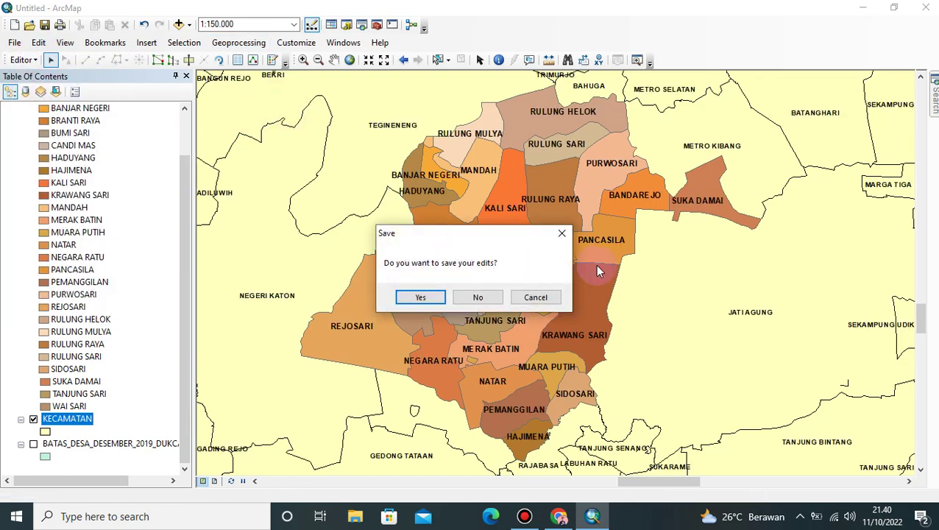
left_click(421, 298)
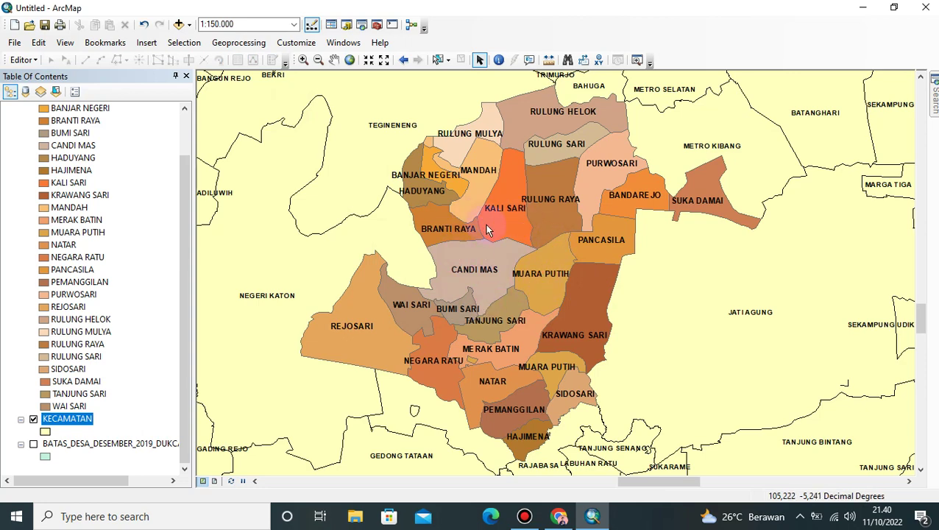
- Add Jalan_Kereta_Api_Jalur_Tunggal.shp to the map from D:\Shape File Map, folder SHP DASAR\Jaringan Jalan\Jalan Kereta Api
scroll(136, 240, "up", 2)
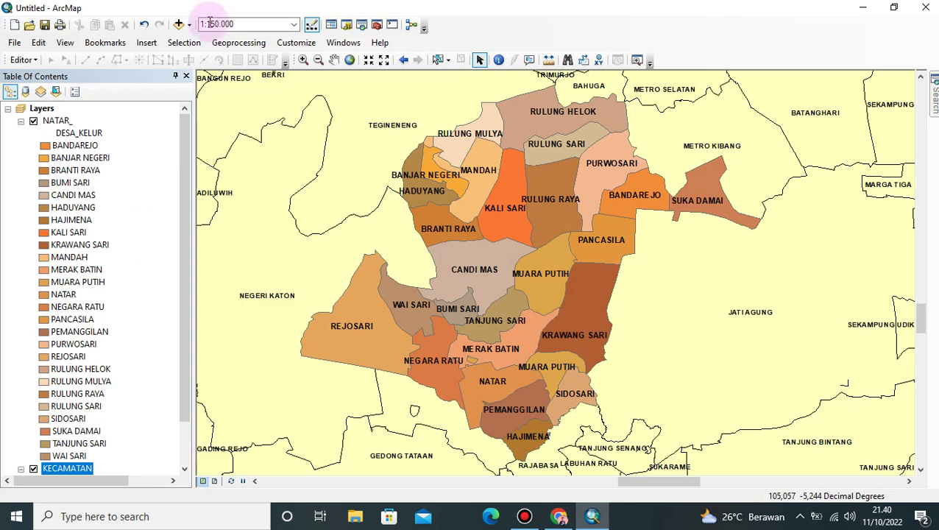
left_click(178, 24)
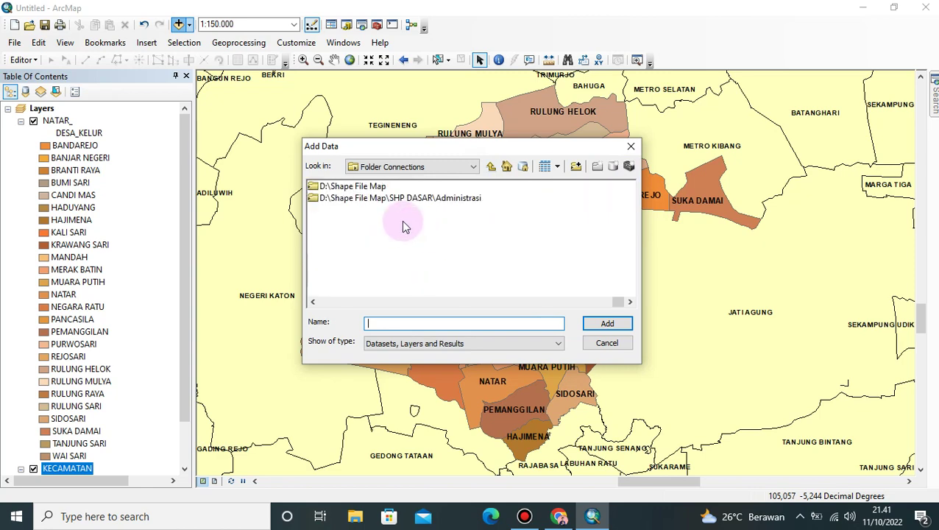
double_click(356, 198)
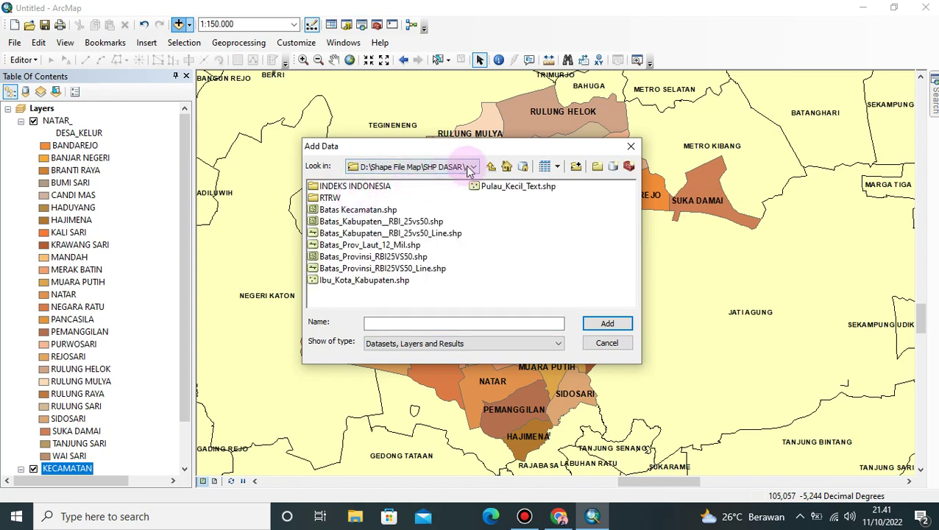
left_click(490, 165)
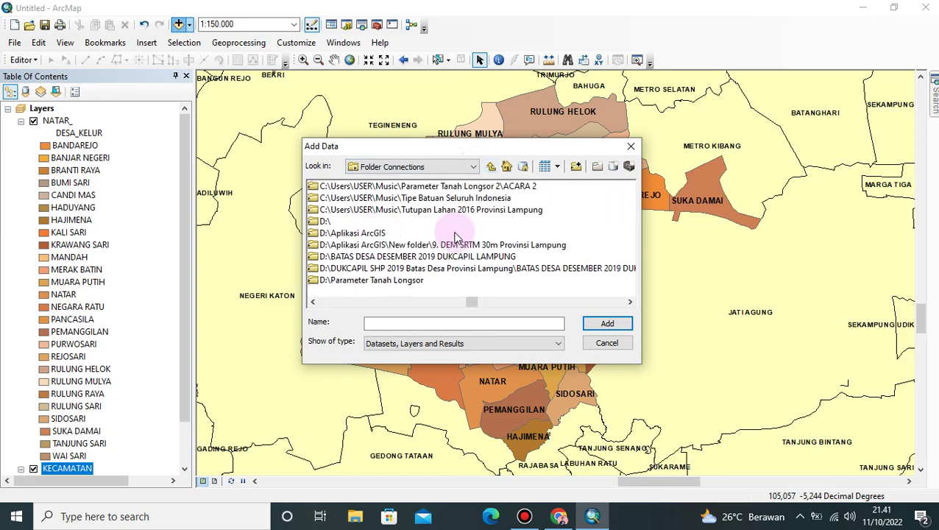
left_click(377, 186)
double_click(356, 186)
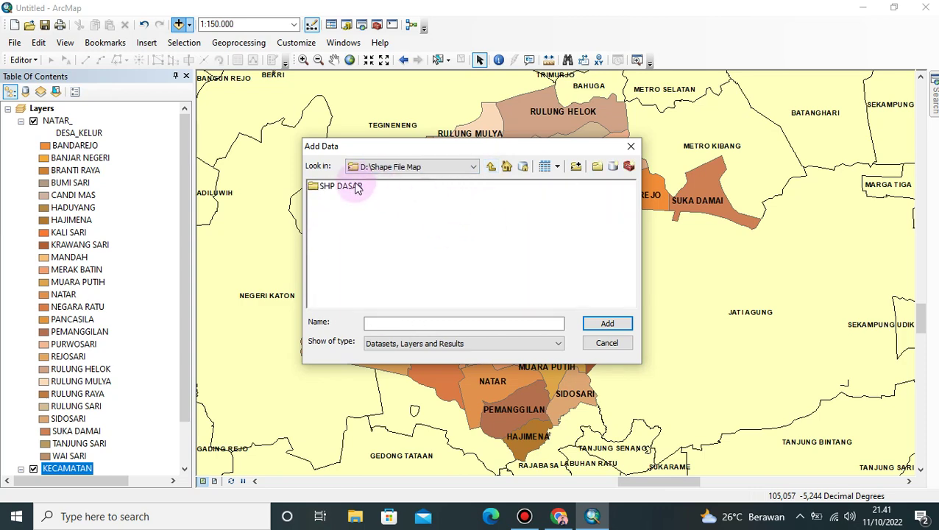
double_click(356, 186)
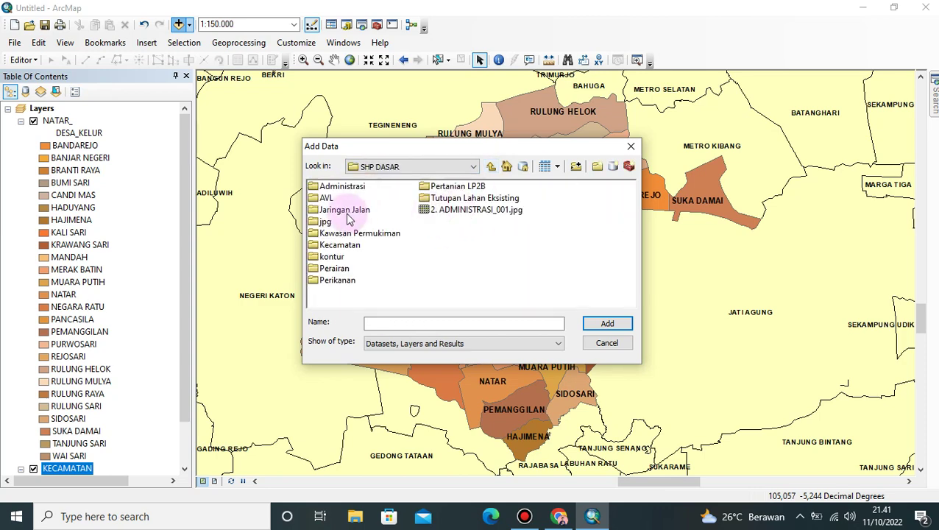
double_click(344, 209)
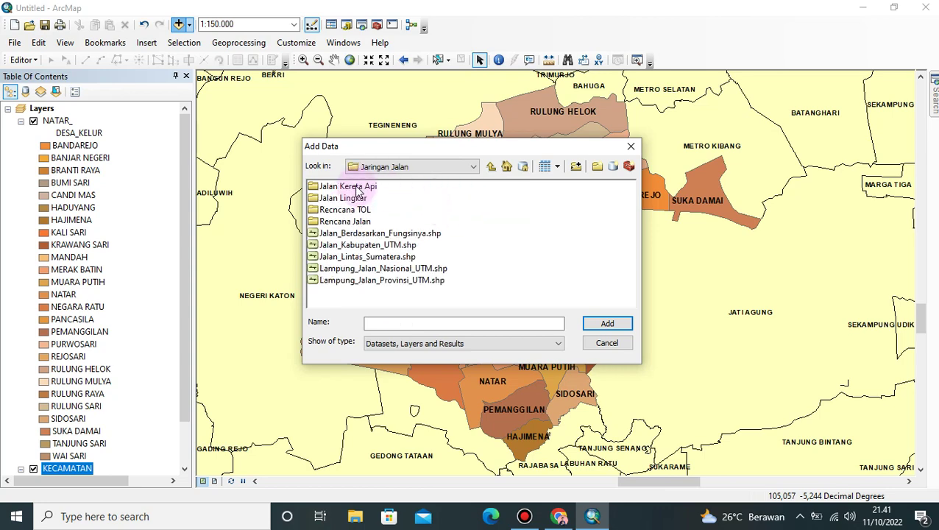
double_click(358, 188)
left_click(419, 188)
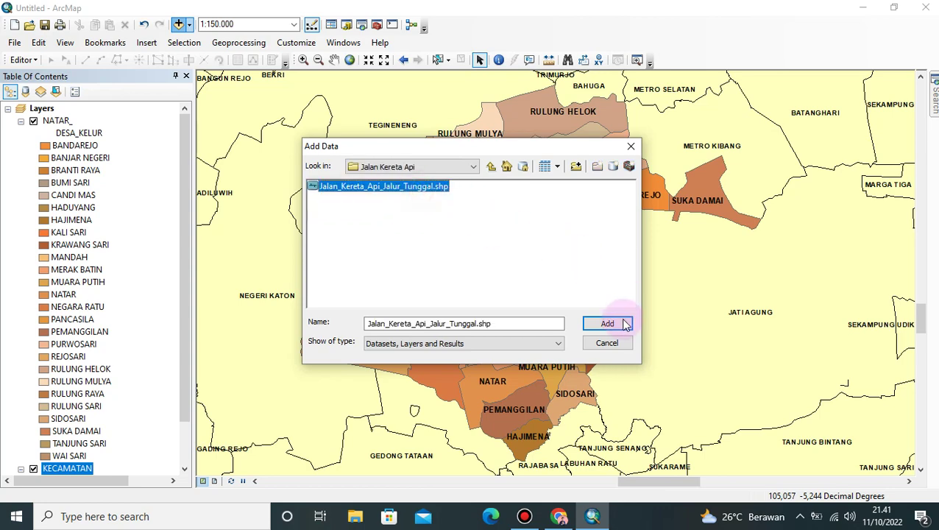
left_click(624, 324)
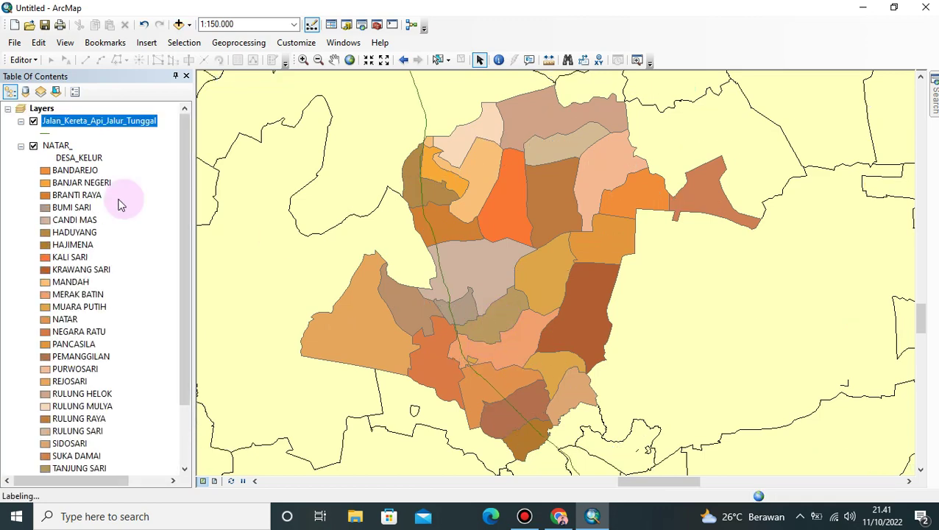
- Symbolize the Jalan_Kereta_Api_Jalur_Tunggal railway layer with the Existing Road Needs Repair line symbol at width 1
left_click(41, 132)
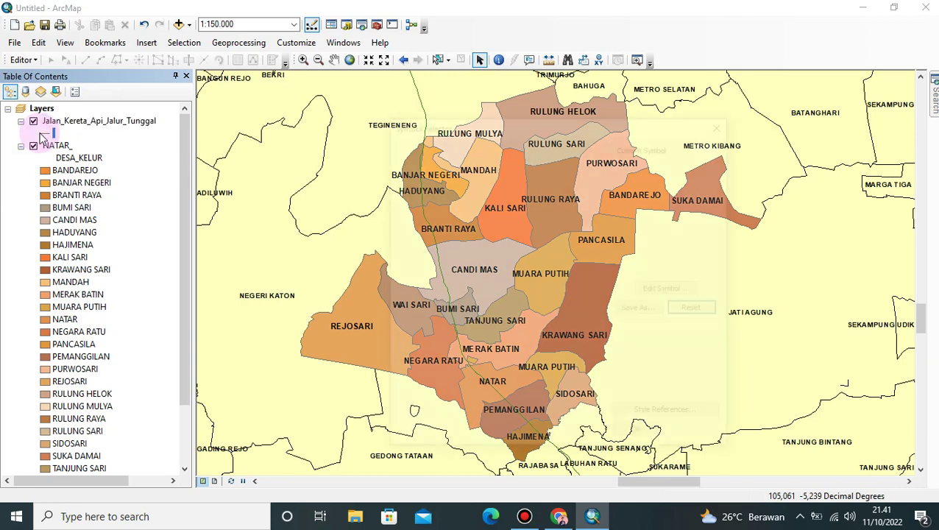
left_click(689, 236)
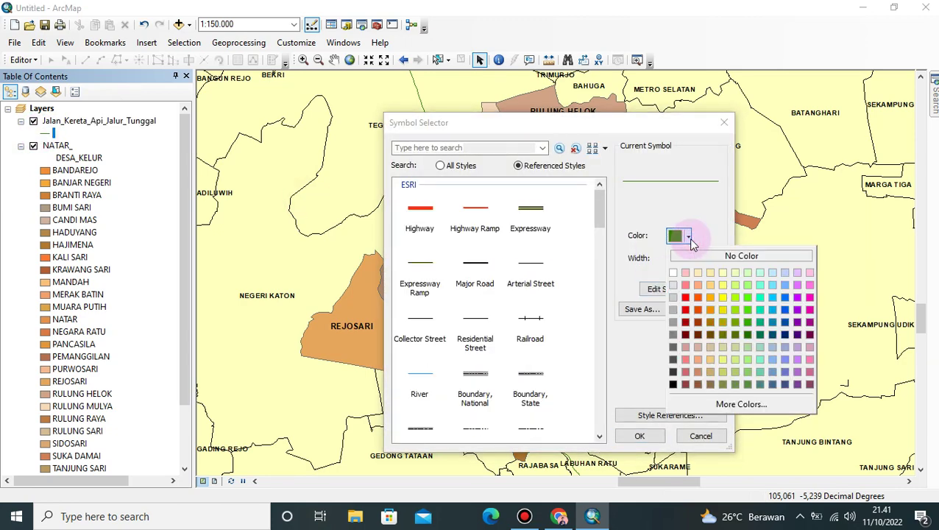
left_click(722, 316)
scroll(465, 287, "down", 5)
scroll(465, 287, "down", 3)
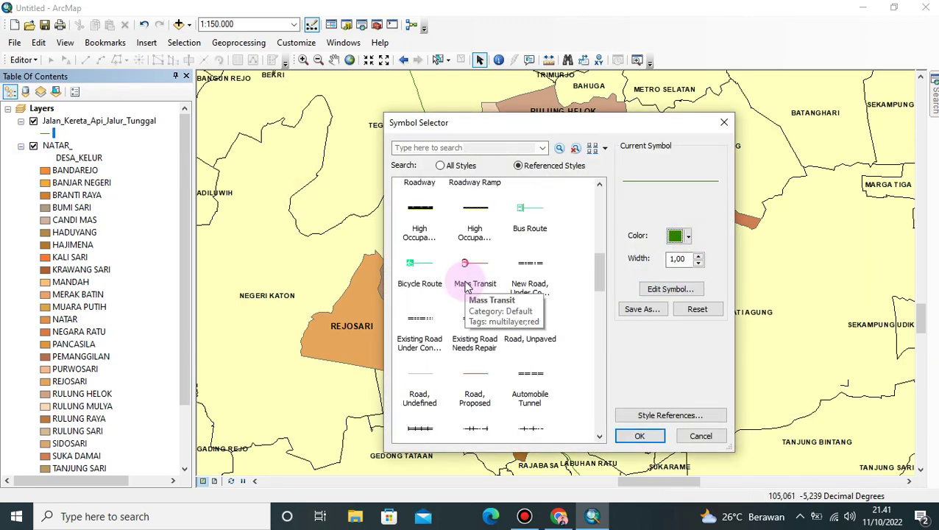
left_click(420, 322)
left_click(477, 325)
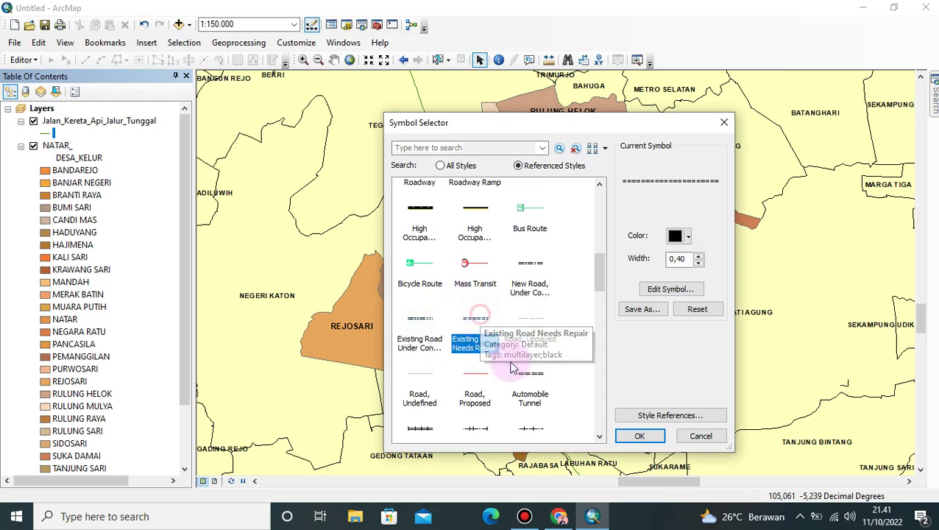
left_click(638, 437)
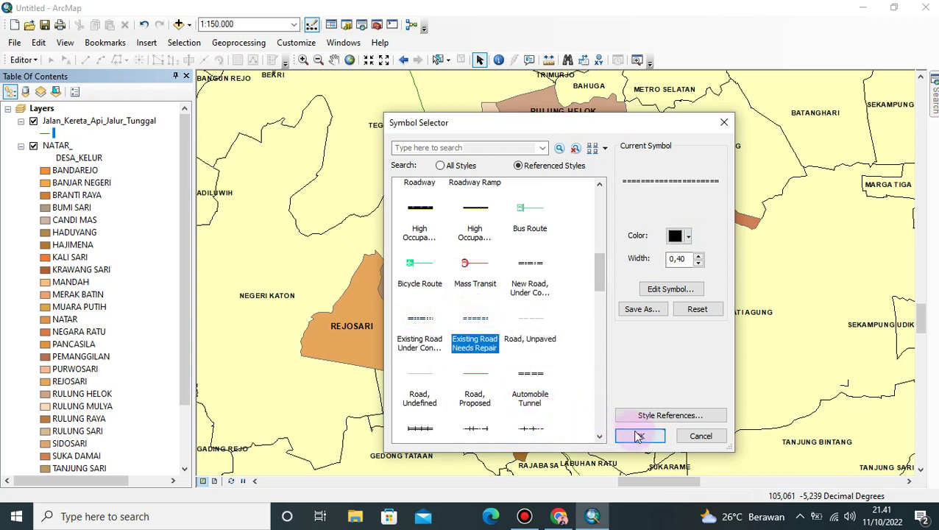
left_click(698, 256)
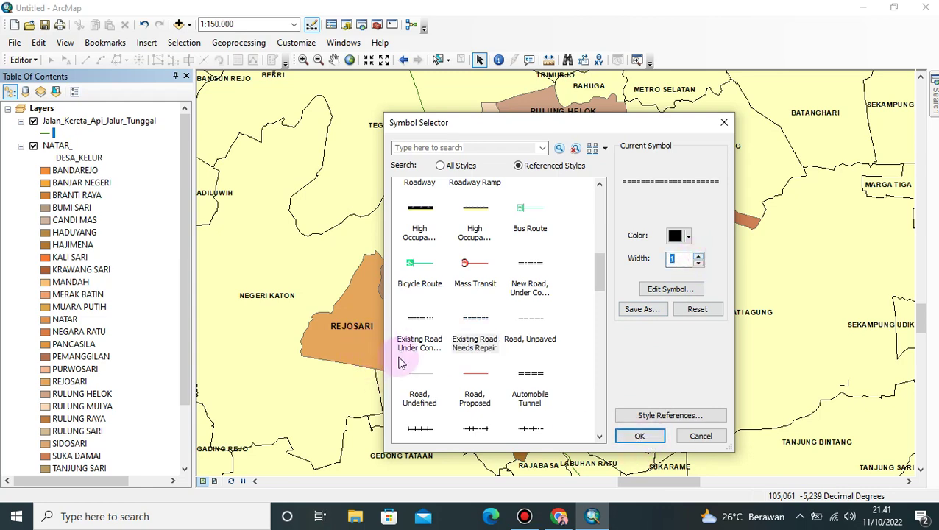
left_click(646, 435)
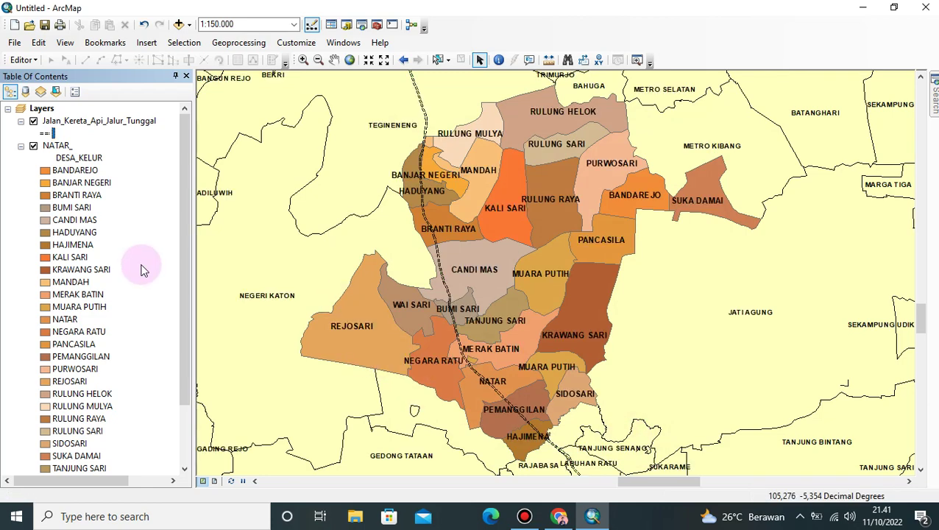
- Add Jalan_Berdasarkan_Fungsinya.shp from the Jaringan Jalan folder to the map, dismissing the coordinate system warning
left_click(178, 25)
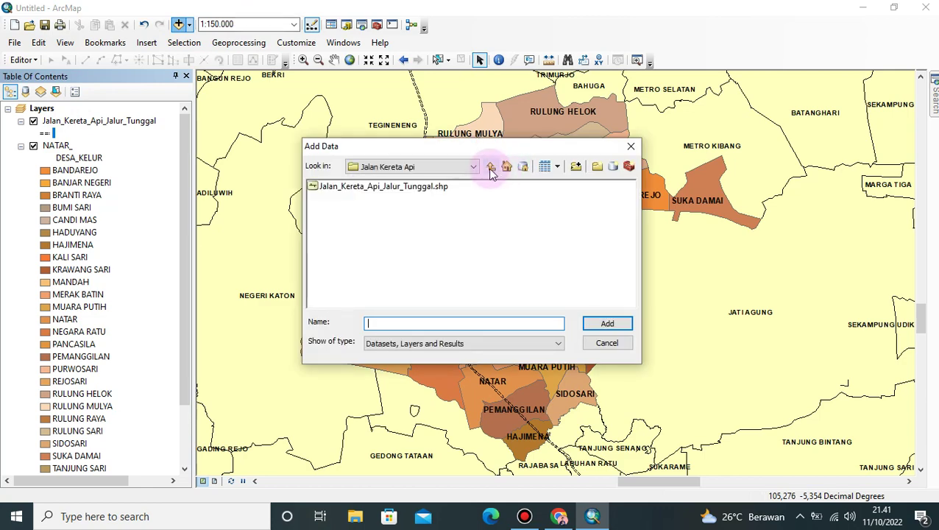
left_click(489, 166)
left_click(345, 221)
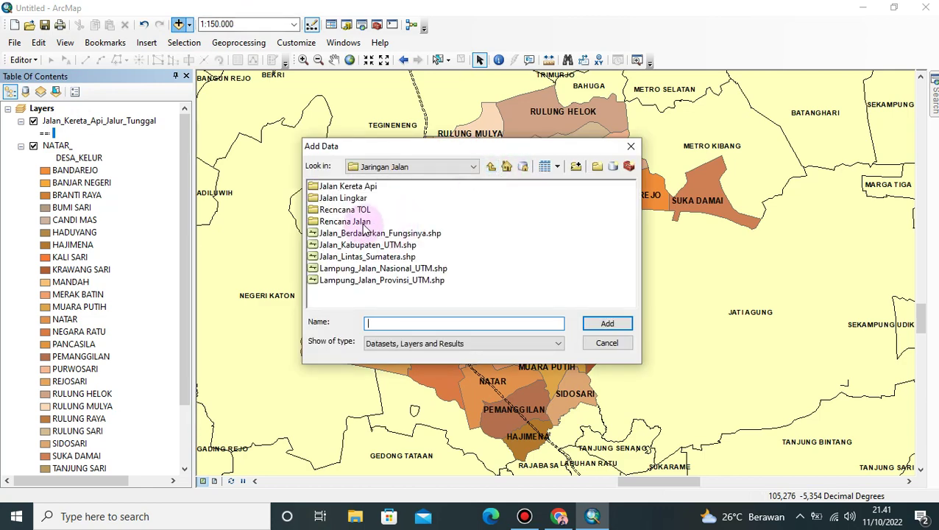
left_click(345, 232)
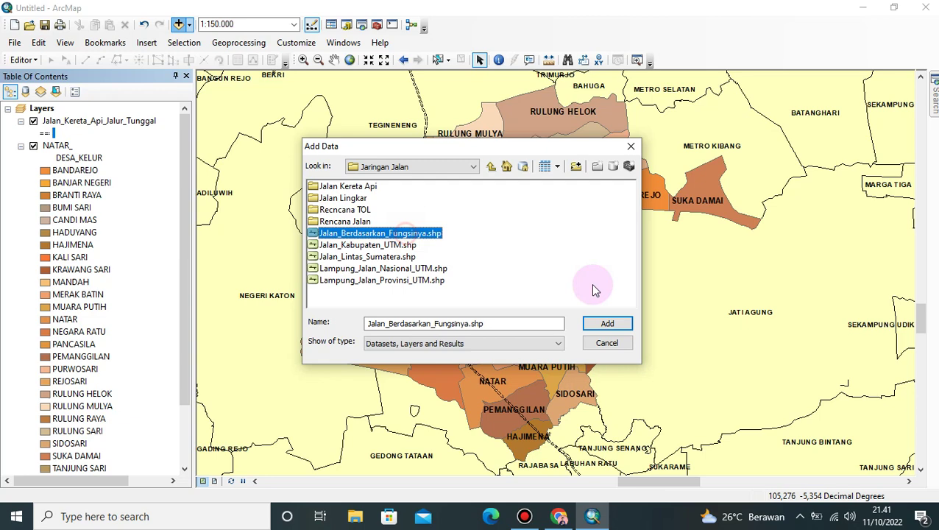
left_click(624, 326)
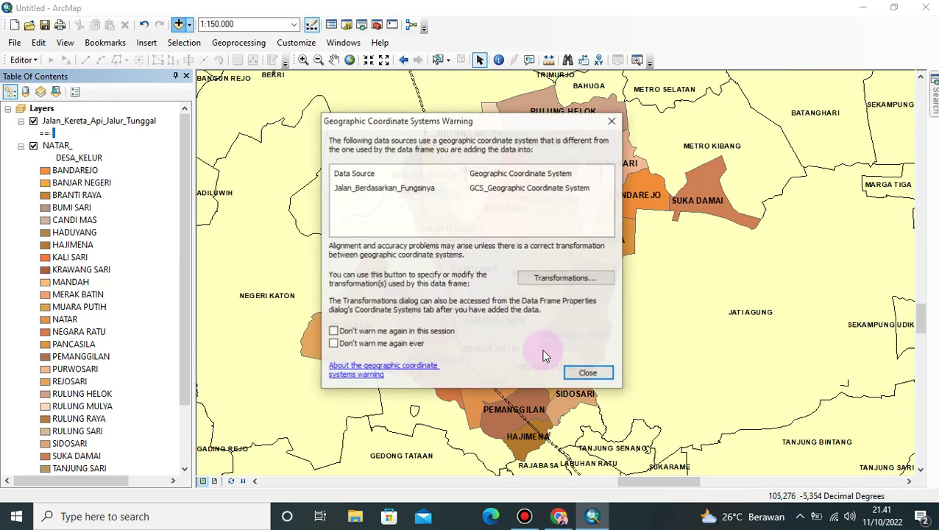
left_click(588, 373)
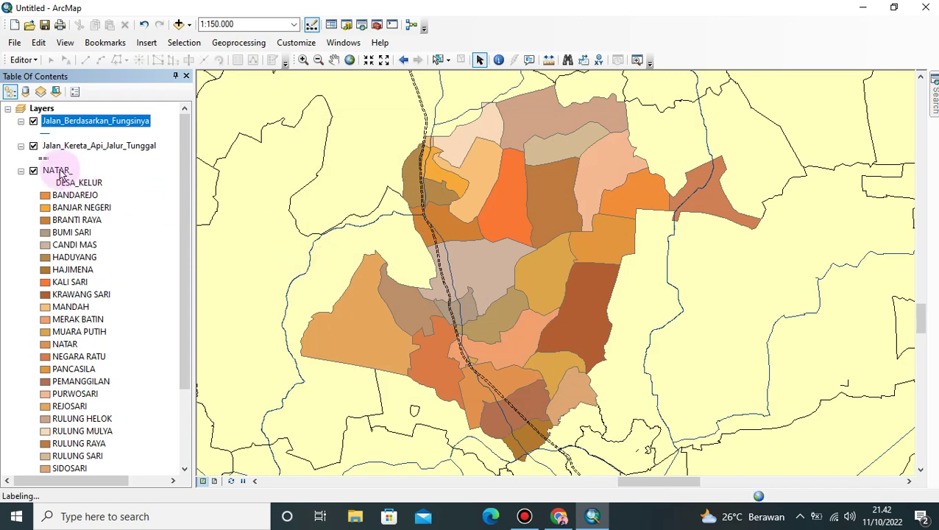
- Give the Jalan_Berdasarkan_Fungsinya road layer the red Highway line symbol with a reduced width
left_click(53, 133)
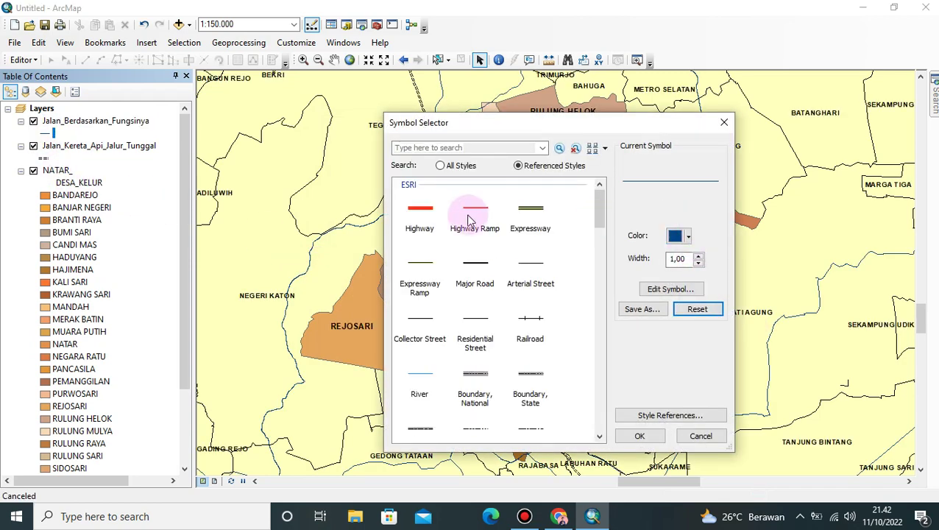
left_click(427, 212)
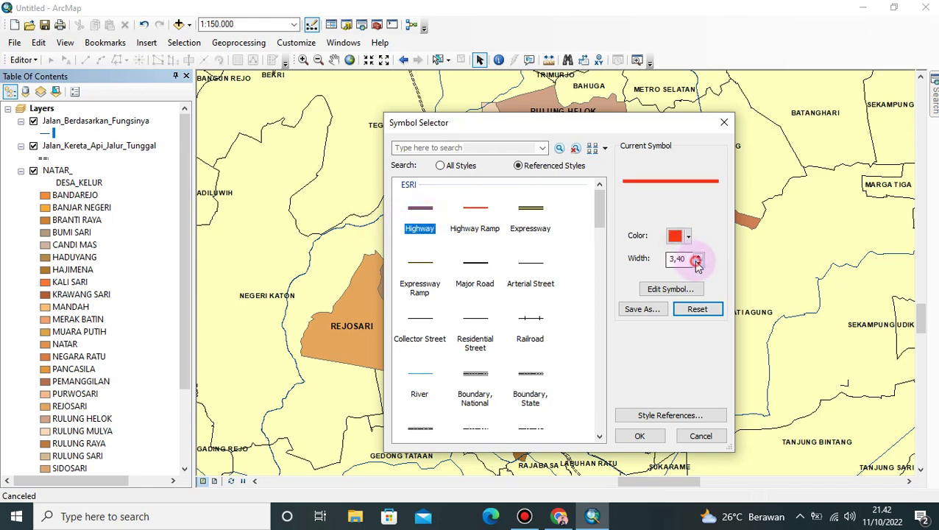
left_click(641, 434)
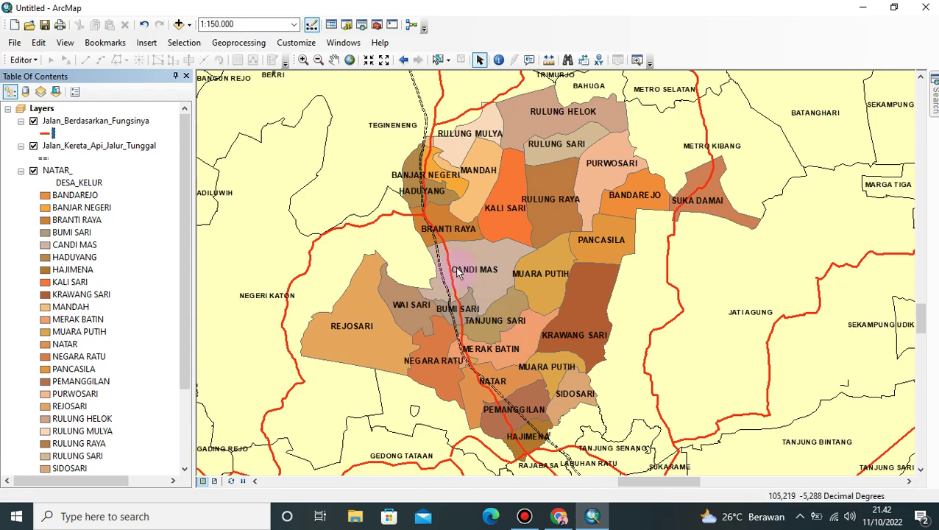
- Add JalanArteri.shp to the map from the NATAR folder in D:\Parameter Tanah Longsor
left_click(178, 24)
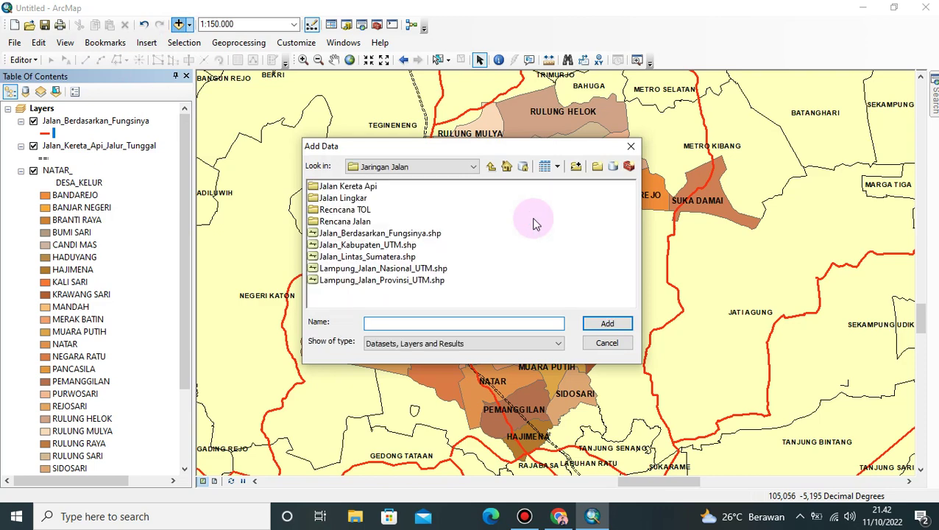
left_click(490, 167)
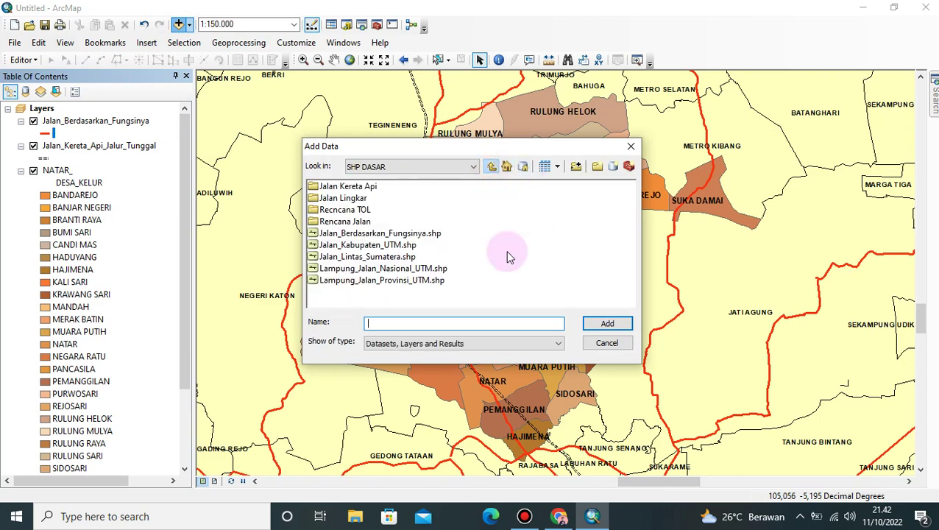
left_click(489, 165)
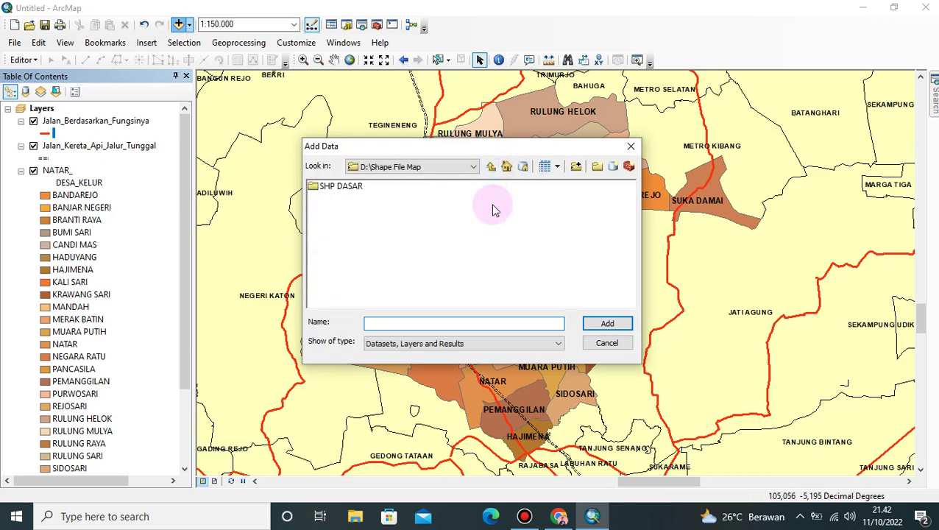
left_click(489, 166)
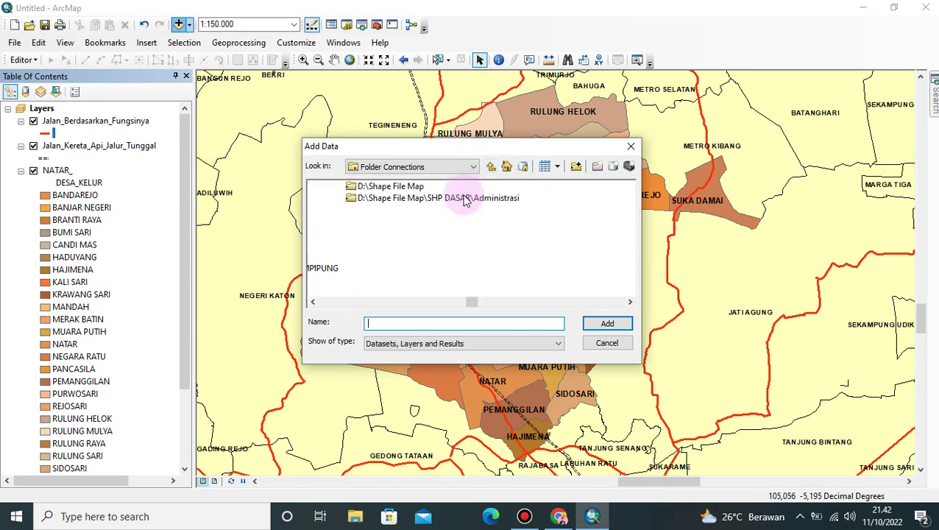
scroll(466, 195, "up", 2)
scroll(466, 197, "down", 1)
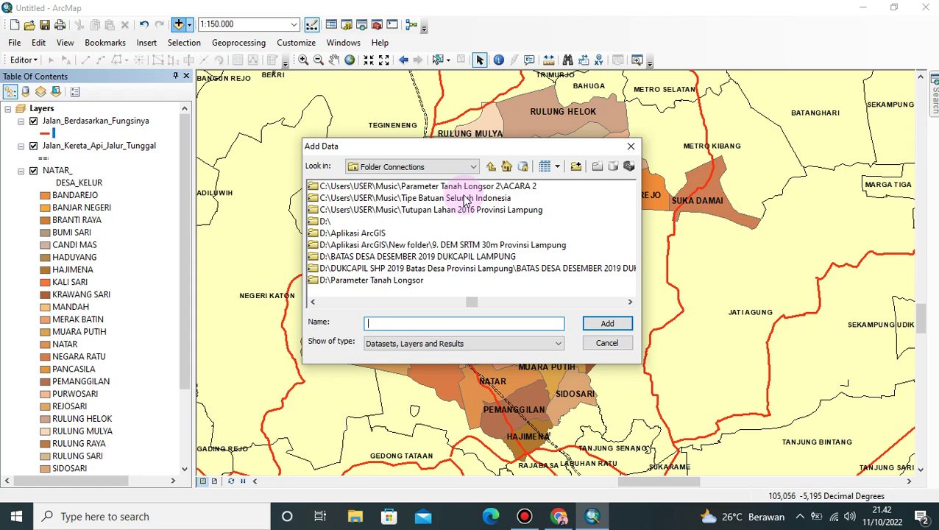
double_click(404, 281)
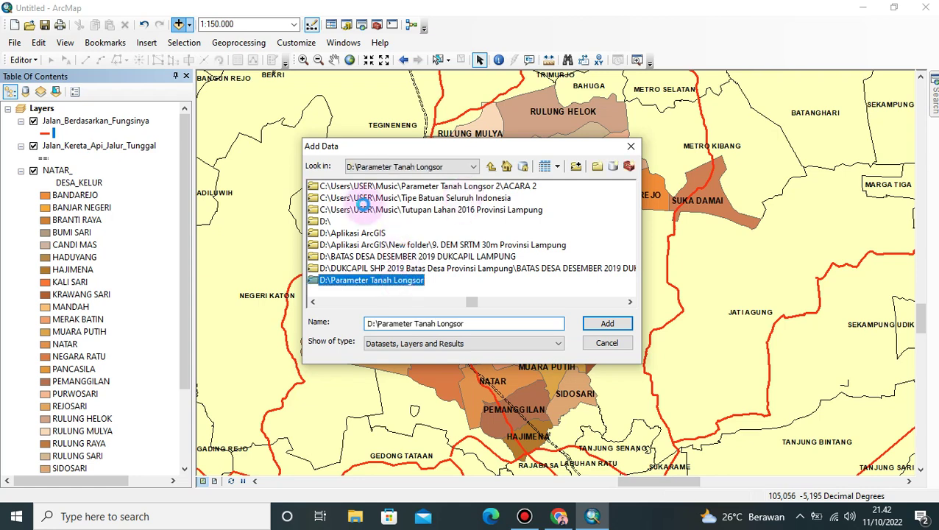
double_click(337, 209)
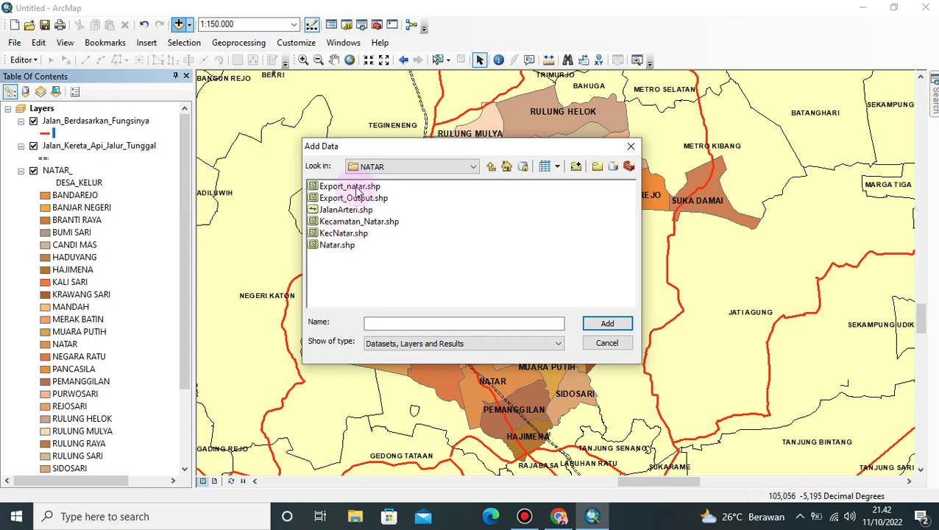
left_click(356, 188)
left_click(355, 210)
left_click(598, 326)
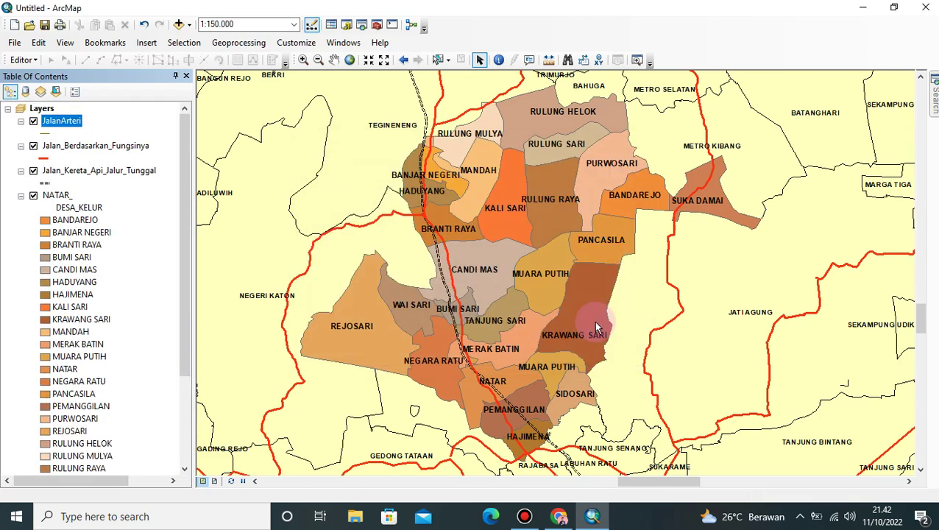
- Change the line color of the JalanArteri road layer to red
left_click(48, 133)
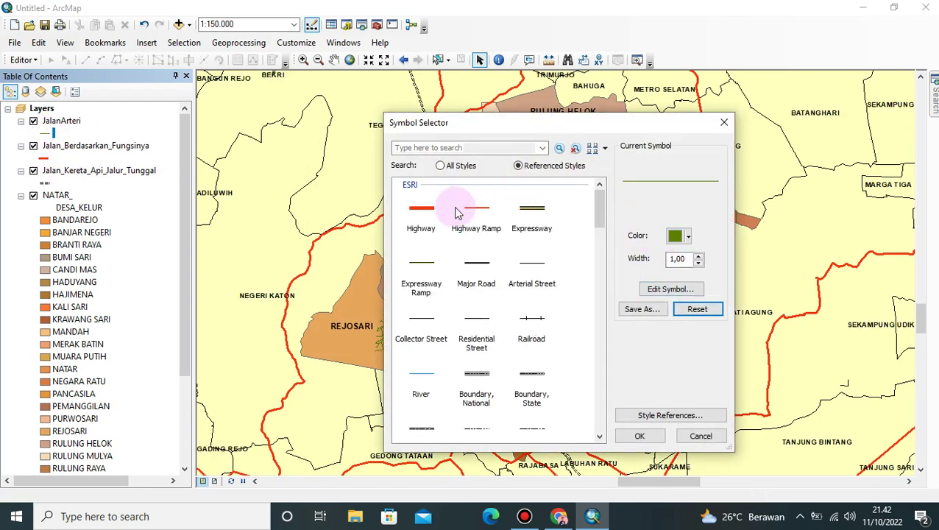
left_click(686, 236)
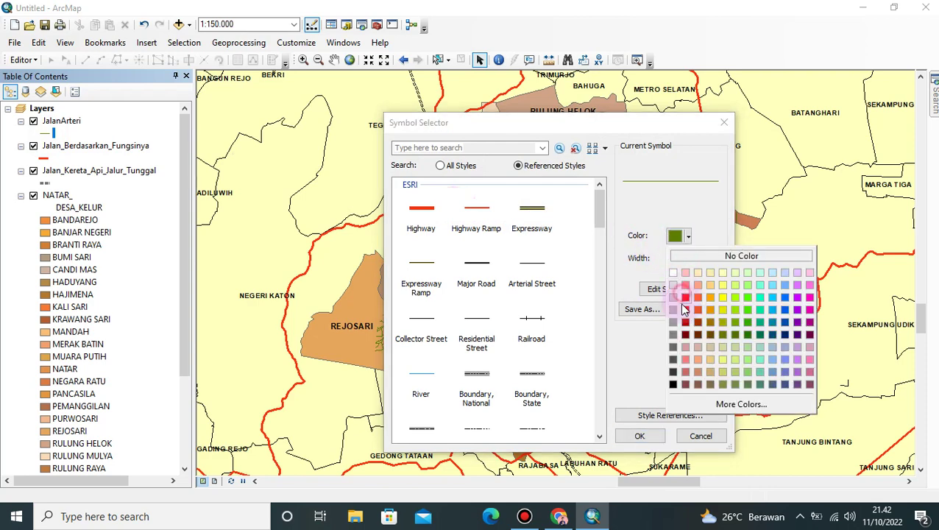
left_click(684, 298)
left_click(637, 435)
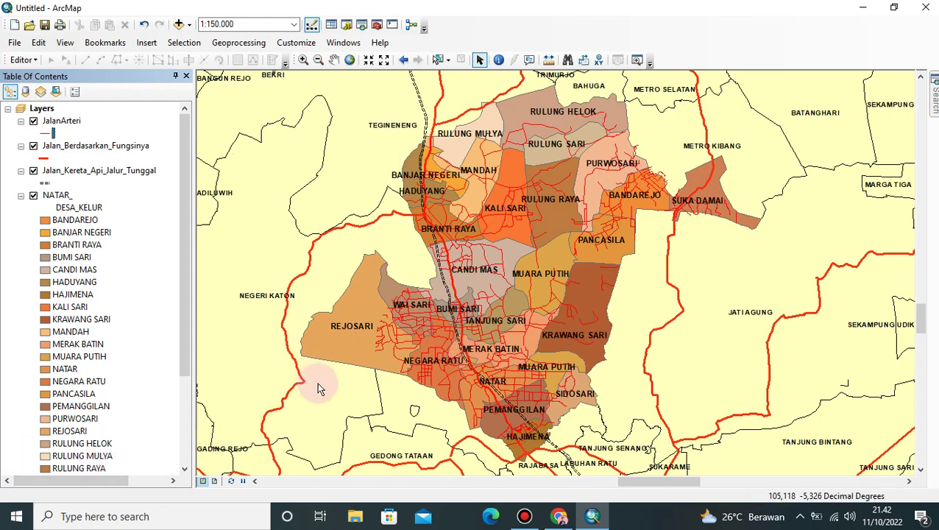
- Switch to the page layout and narrow the data frame by moving its right edge to about the 22 cm ruler mark
left_click(216, 482)
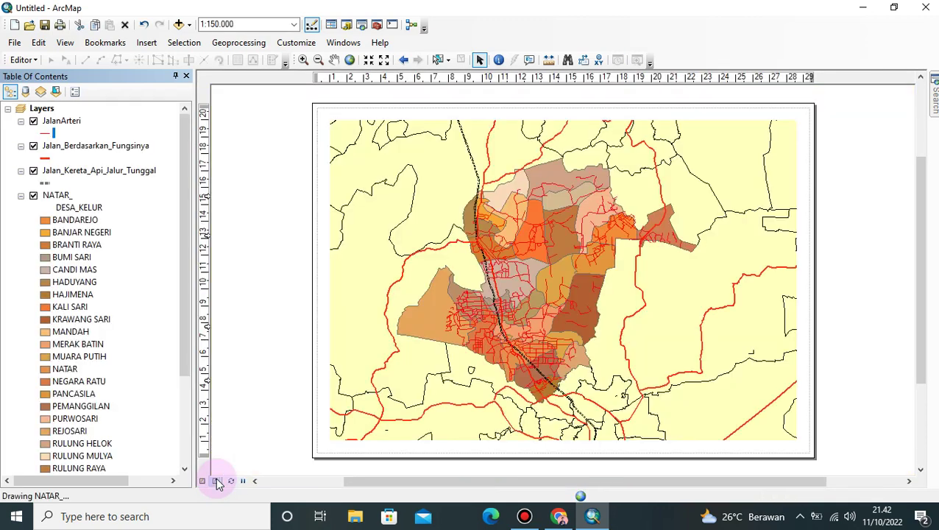
left_click(655, 284)
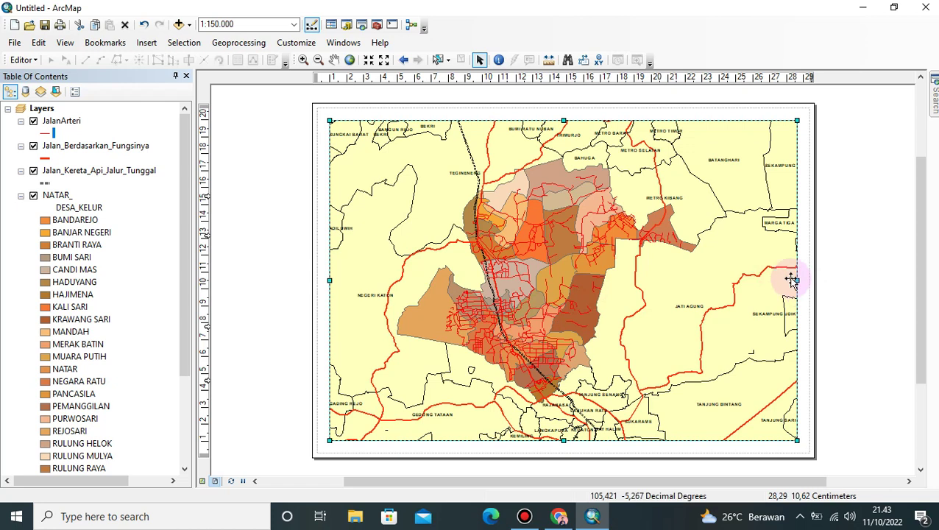
left_click_drag(795, 279, 686, 292)
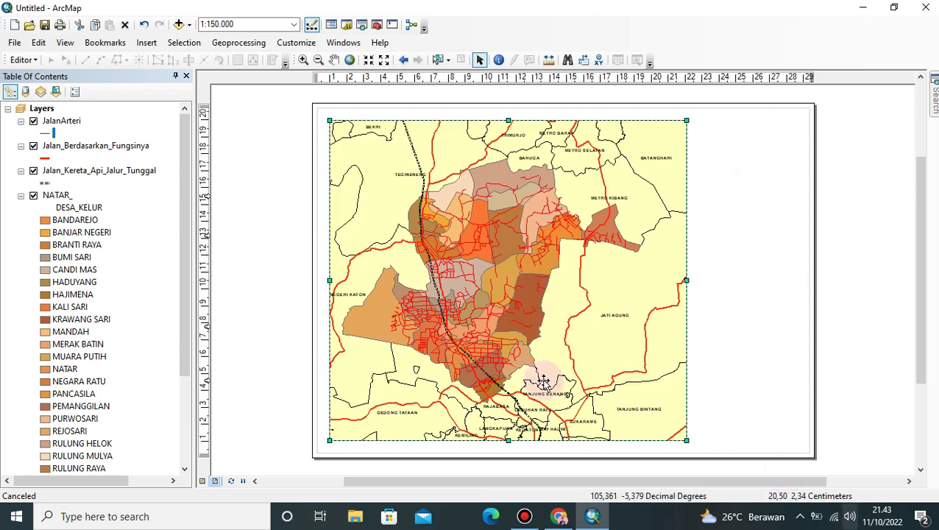
- Zoom the layout's data frame to the extent of the NATAR_ layer
left_click(65, 195)
left_click(65, 194)
key("shift+F10")
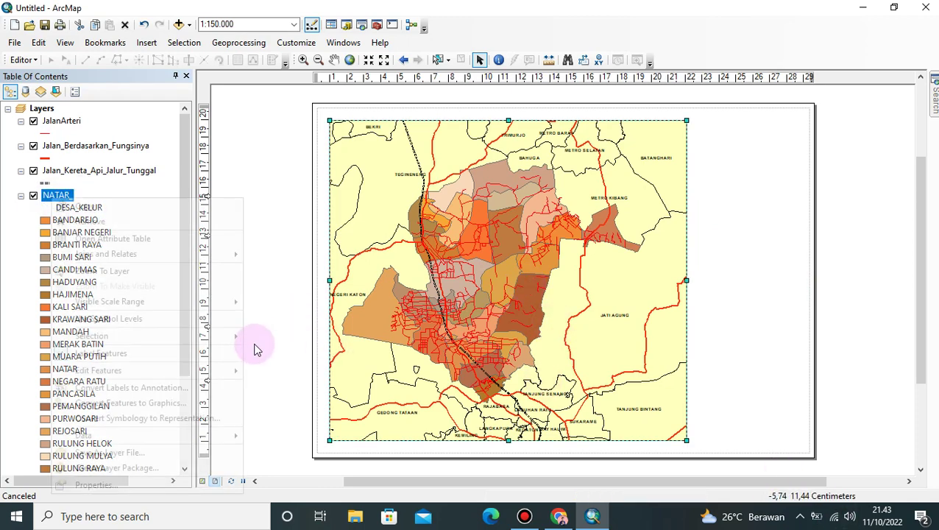
left_click(108, 272)
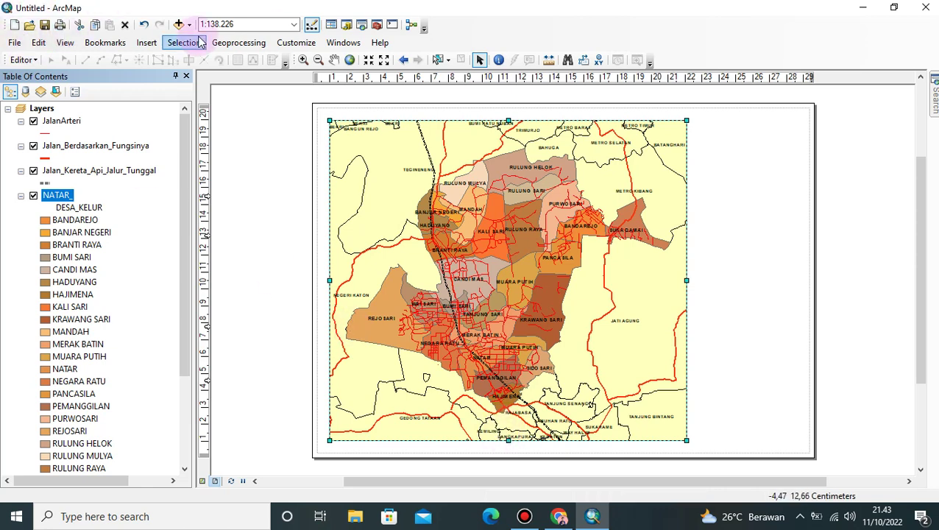
- Enlarge the map inside the data frame to about 1:130.472 and shift it so the whole Natar district fits
left_click(302, 60)
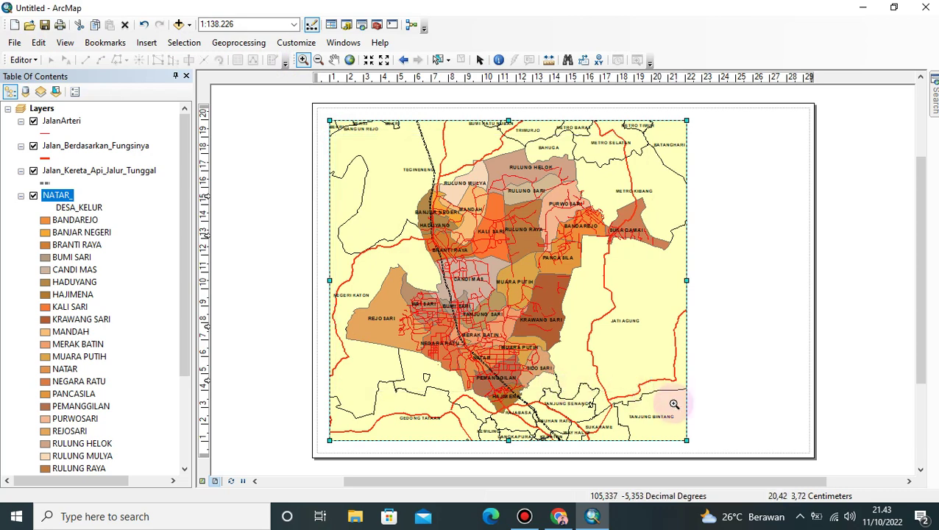
left_click_drag(674, 404, 670, 417)
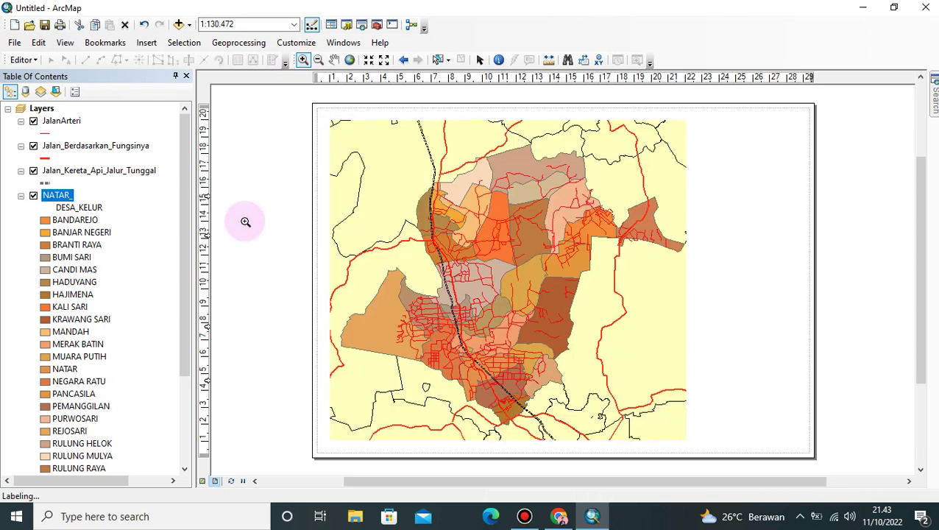
left_click(333, 60)
left_click_drag(473, 261, 471, 261)
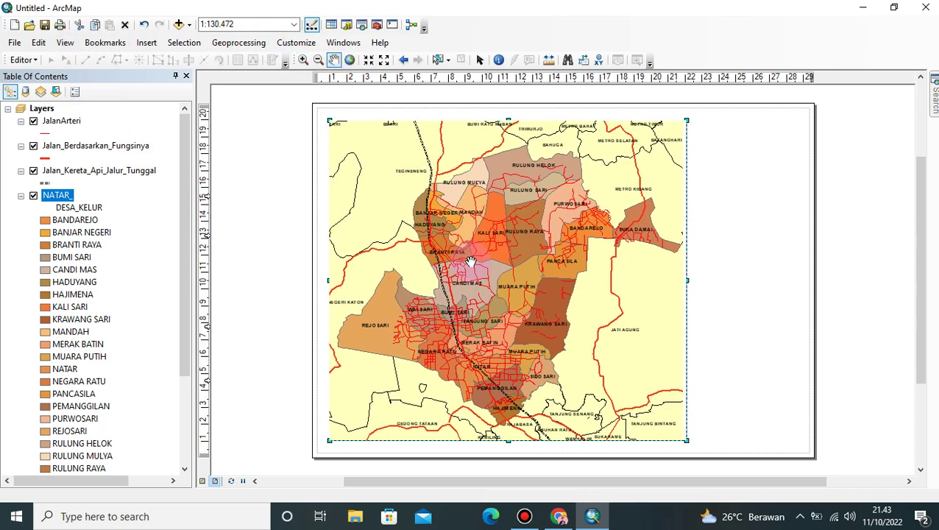
left_click(568, 328)
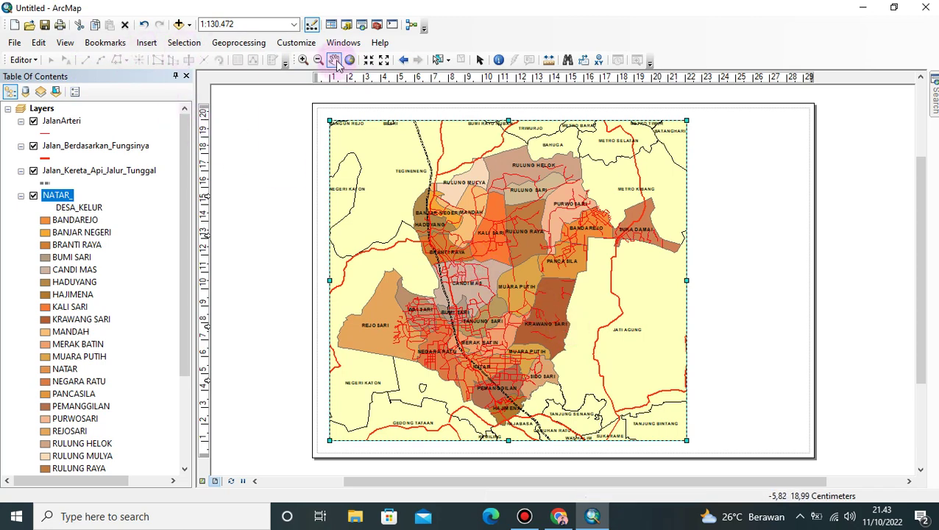
- Examine the map on the page layout, close up and as a full page, along with the layer list
left_click(477, 60)
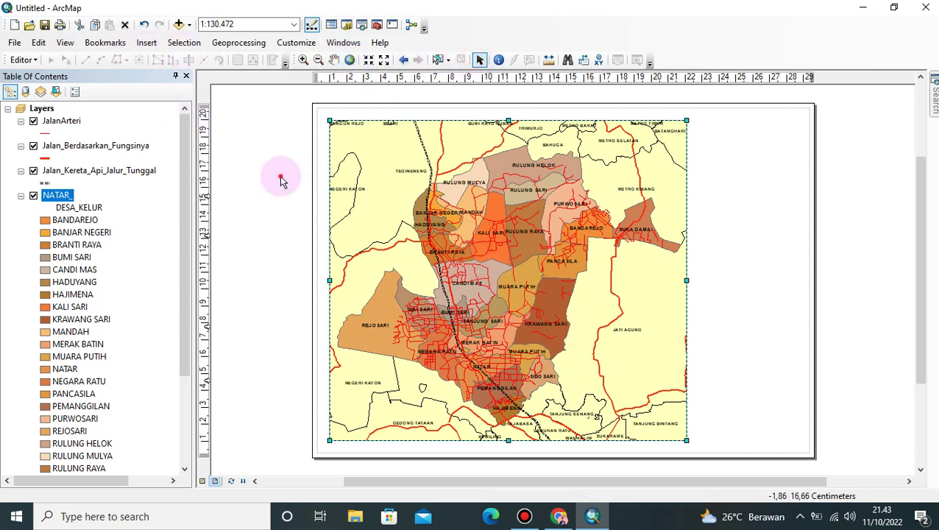
scroll(662, 313, "up", 2)
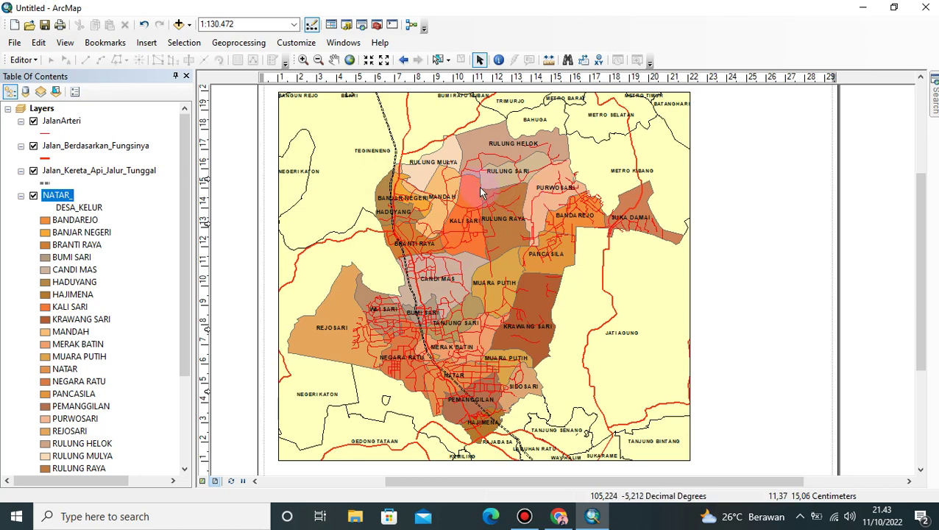
scroll(499, 206, "down", 3)
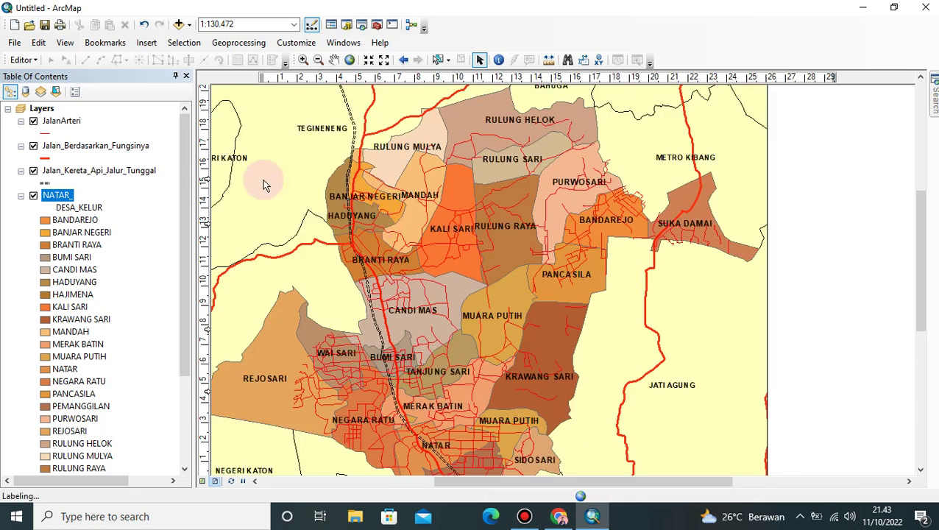
scroll(525, 220, "down", 2)
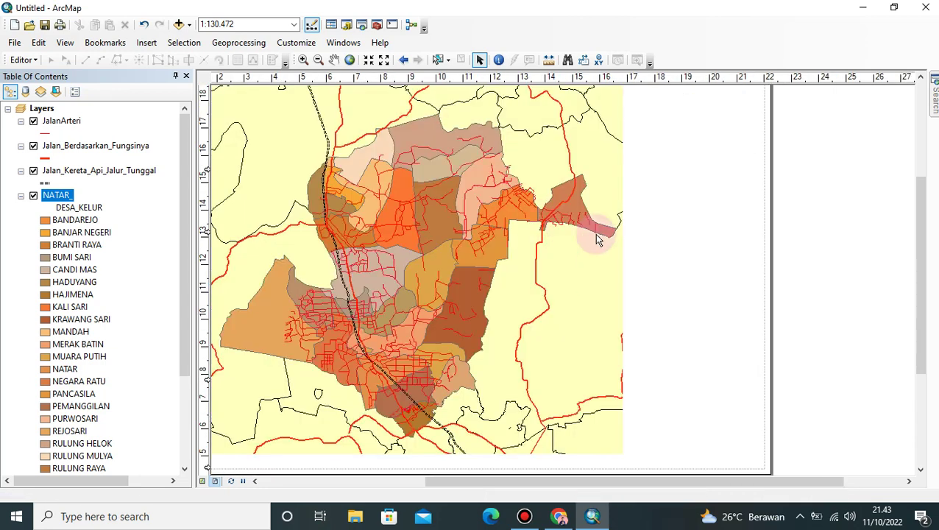
scroll(556, 254, "down", 2)
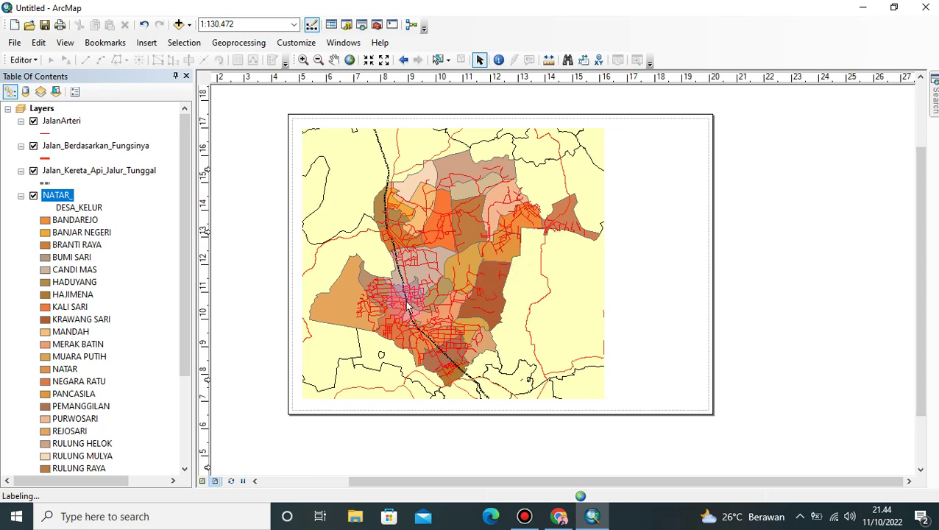
scroll(70, 185, "down", 3)
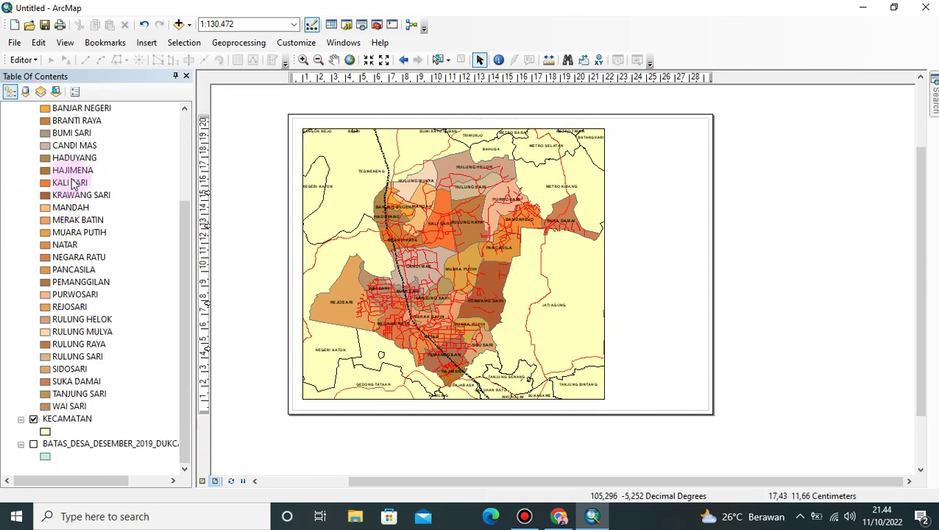
scroll(119, 183, "up", 3)
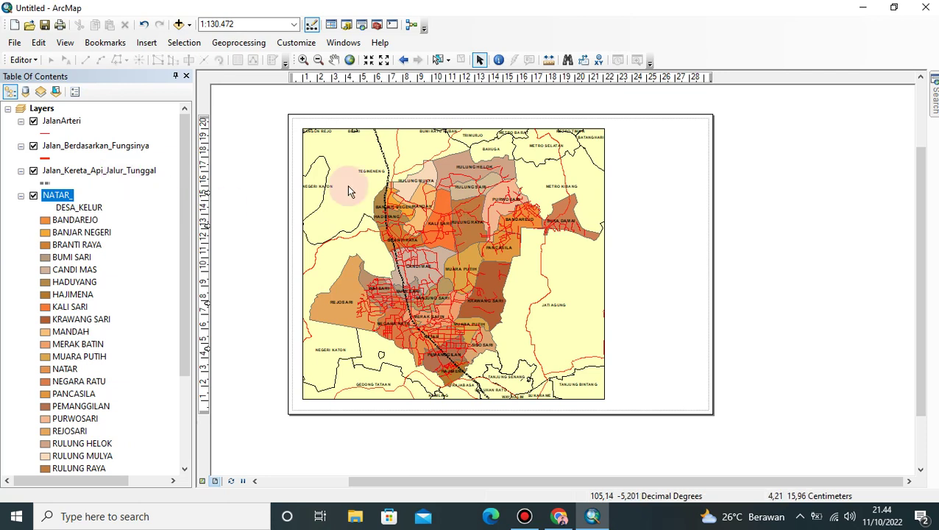
- Change the outline of the KECAMATAN layer's polygons to the "Boundary, Neighborhood" line style, keeping the yellow fill
scroll(74, 295, "down", 3)
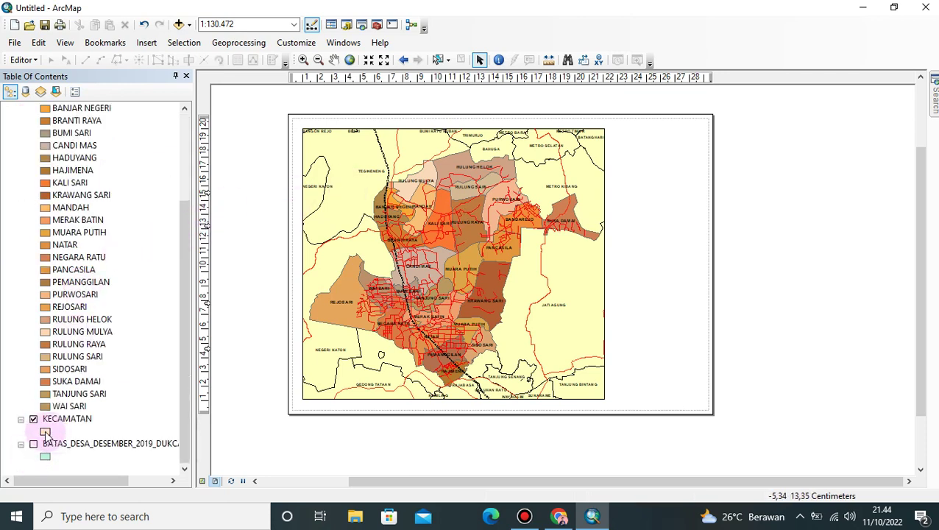
left_click(45, 433)
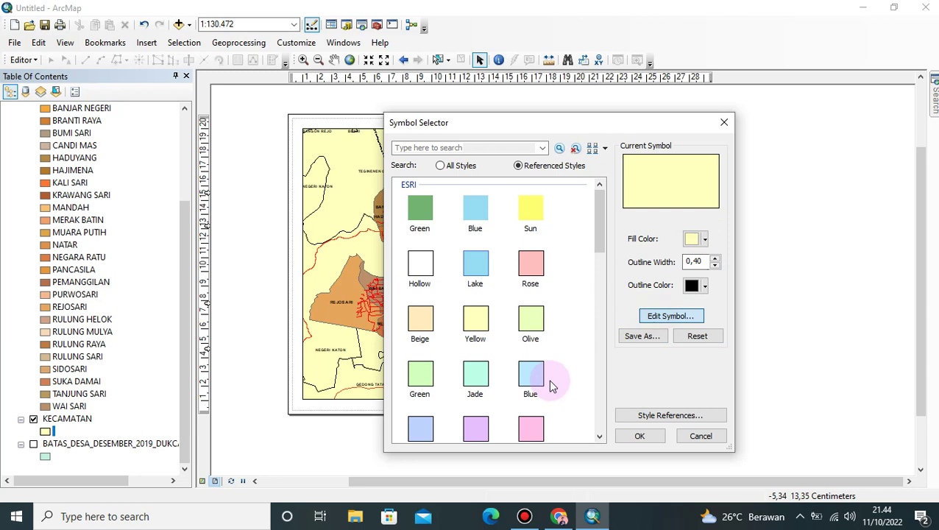
left_click(671, 316)
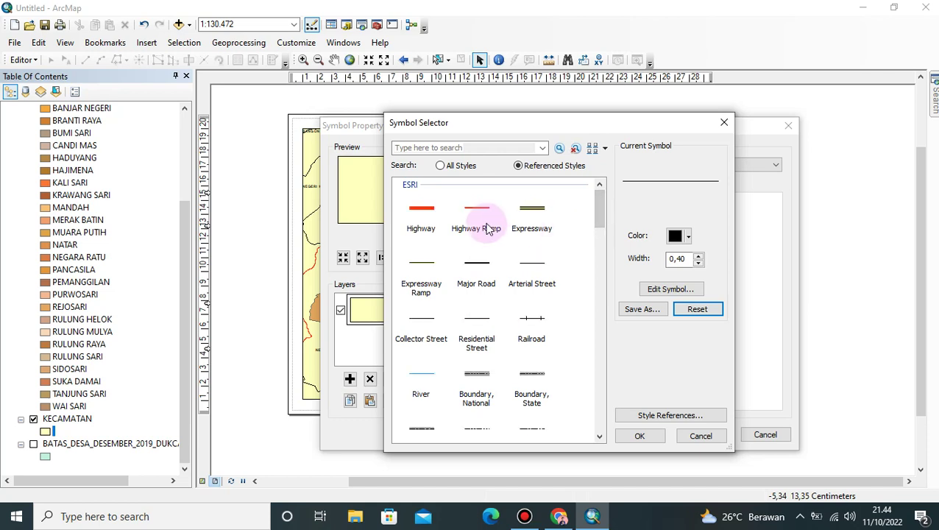
scroll(475, 298, "down", 3)
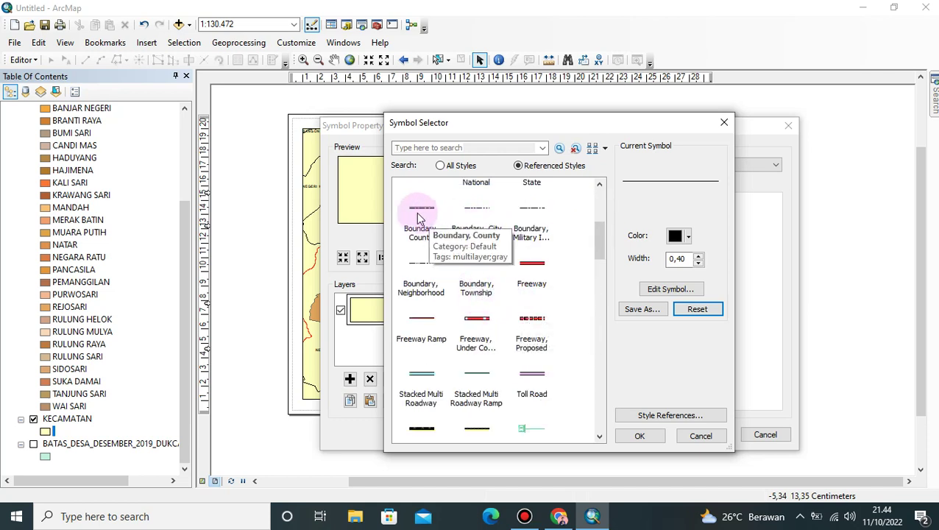
left_click(452, 221)
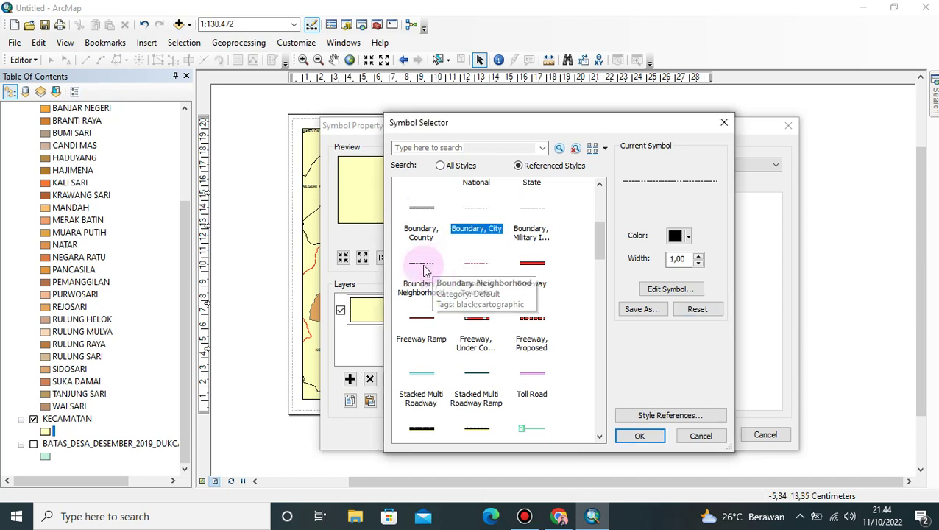
left_click(424, 281)
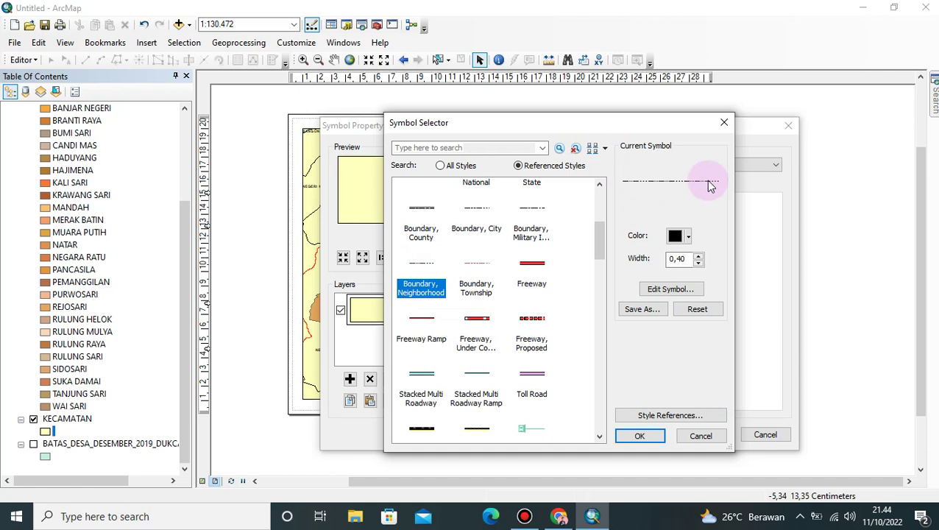
left_click(641, 435)
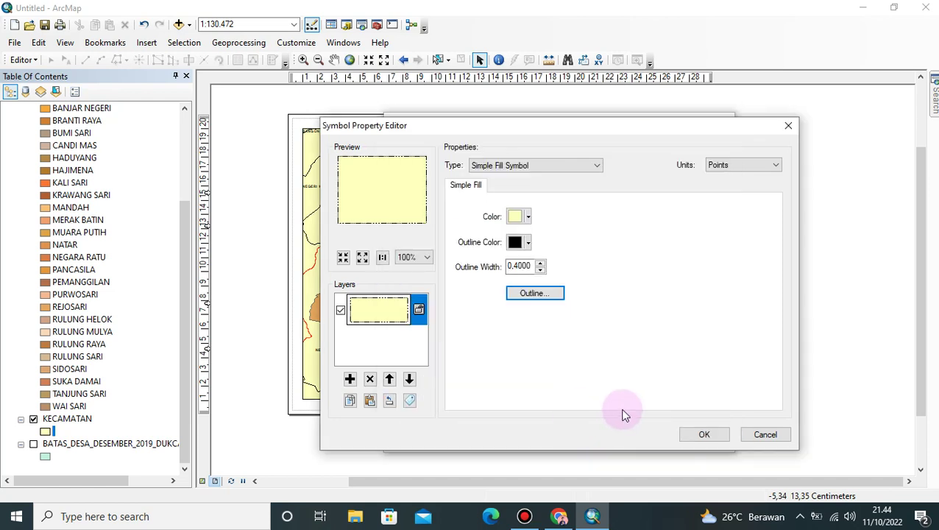
left_click(706, 431)
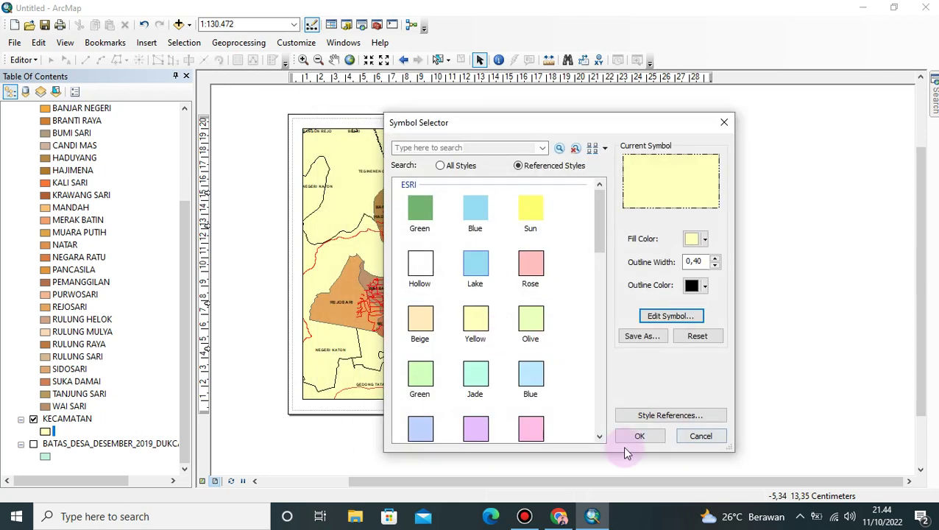
key("Return")
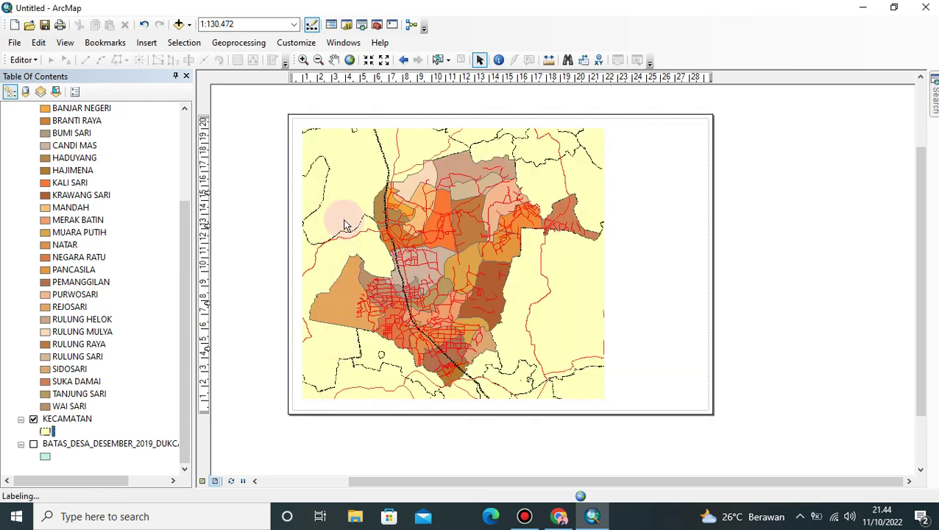
scroll(449, 336, "up", 3)
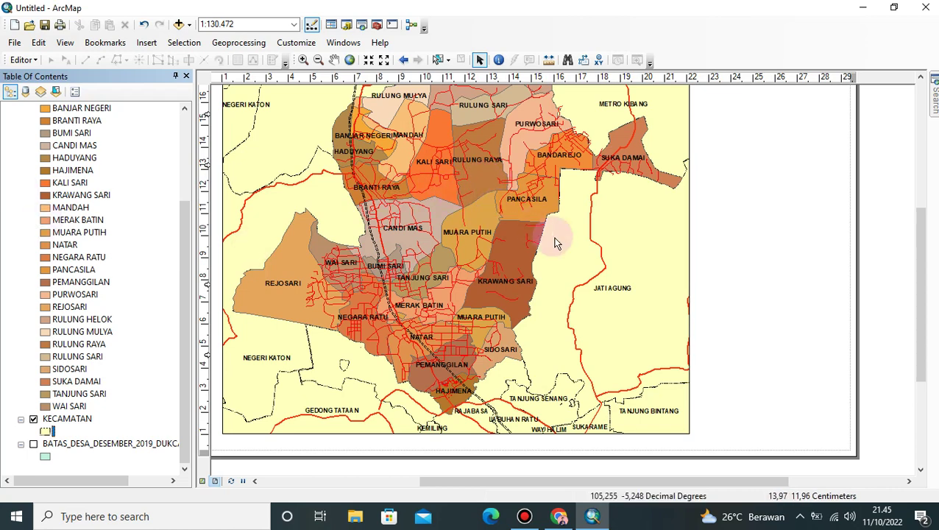
scroll(671, 293, "up", 3)
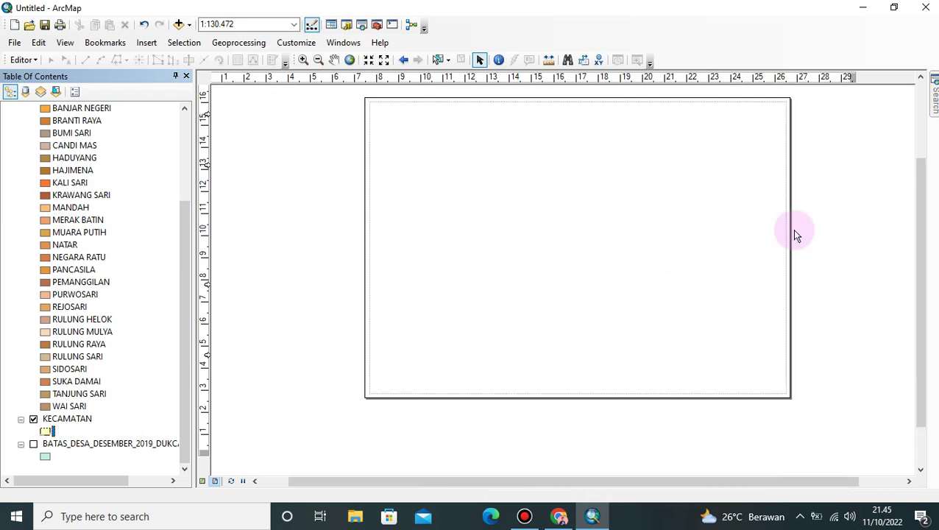
scroll(916, 203, "up", 1)
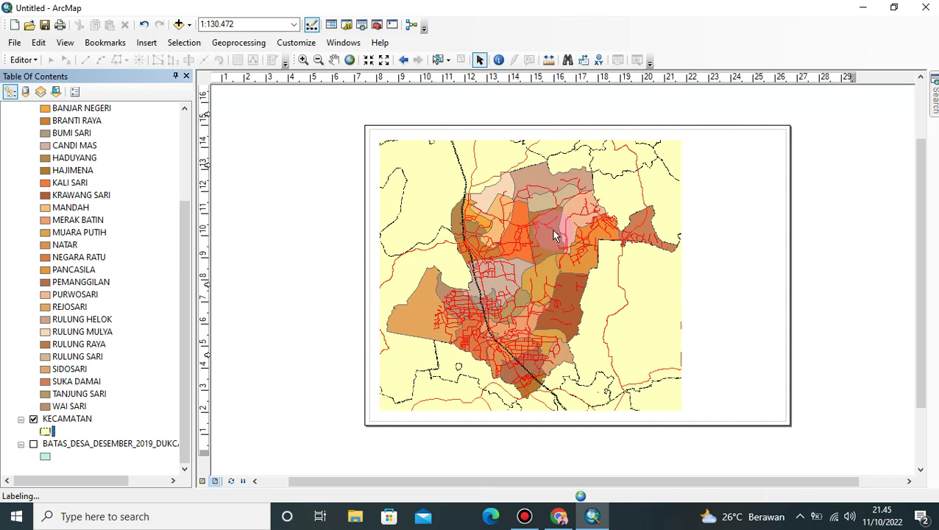
scroll(555, 236, "down", 2)
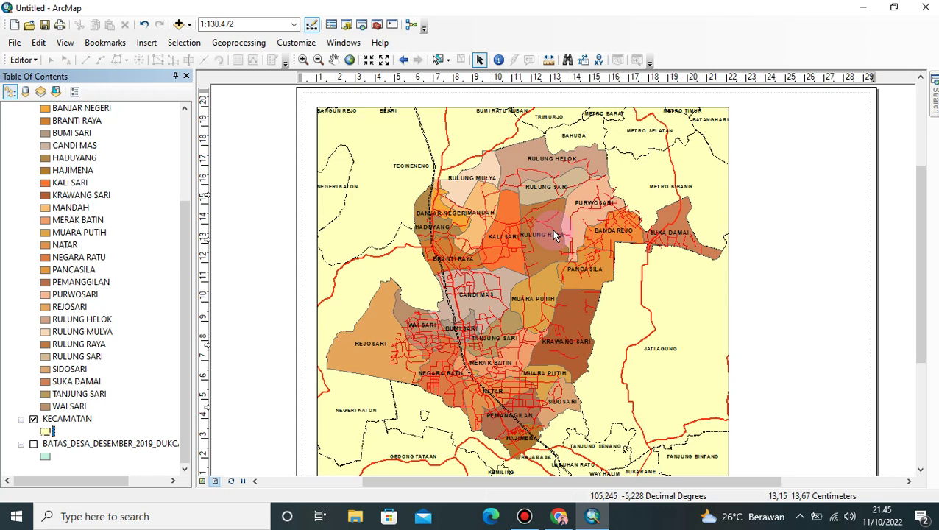
- Switch to Chrome, search the web for "GOOGLE MY MAP" and open the first Google Maps result
left_click(559, 518)
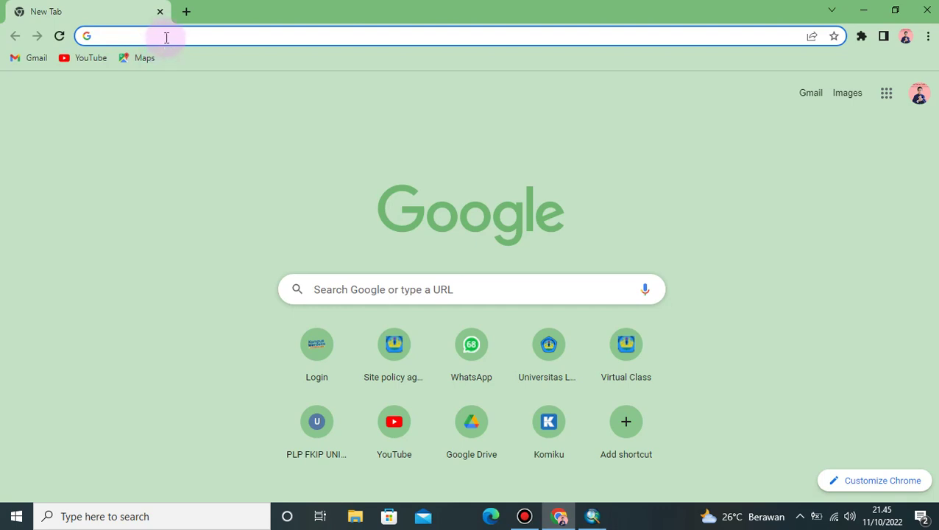
type("GOOGLE MY MAP")
key("Return")
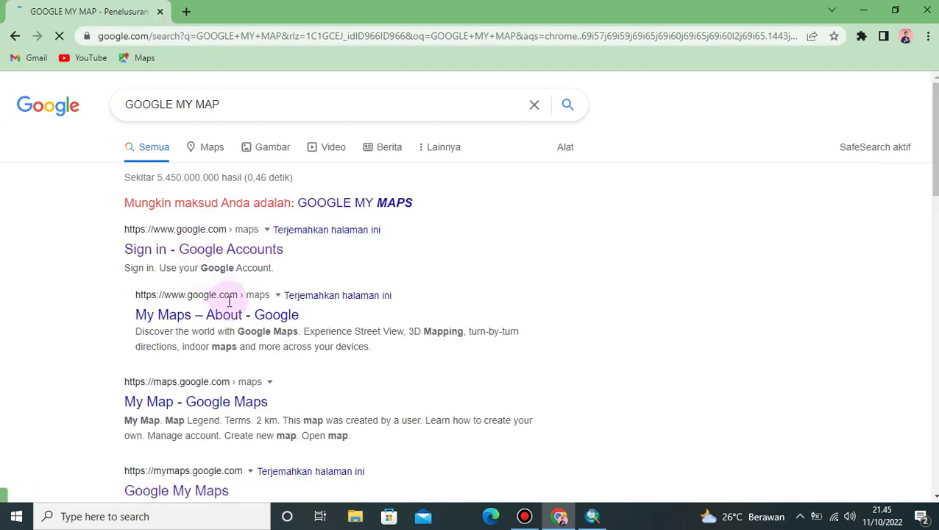
left_click(200, 253)
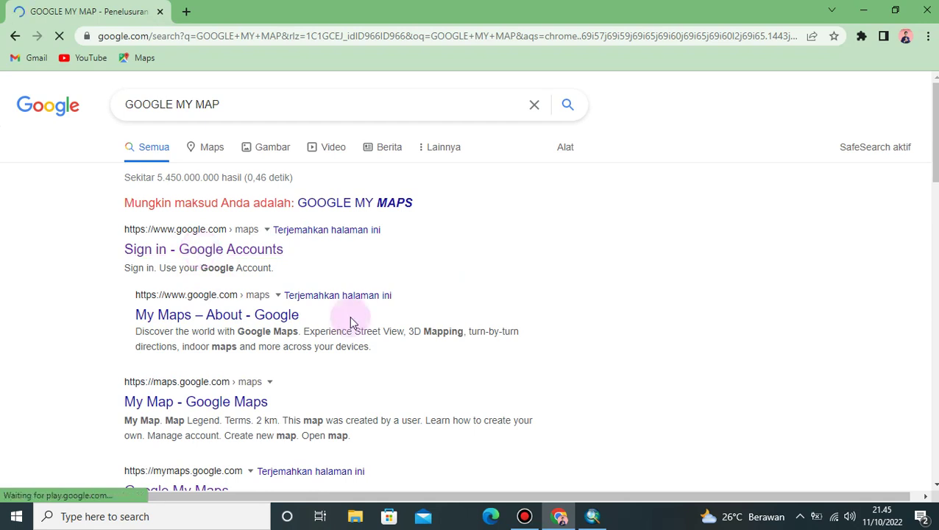
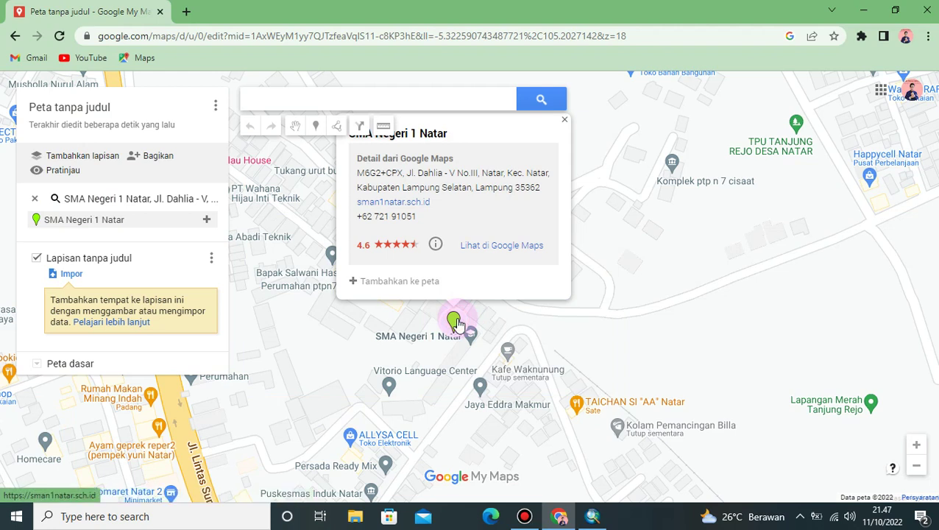
- Add the found place SMA Negeri 1 Natar to the map and title the map "Titik Lokasi"
left_click(360, 284)
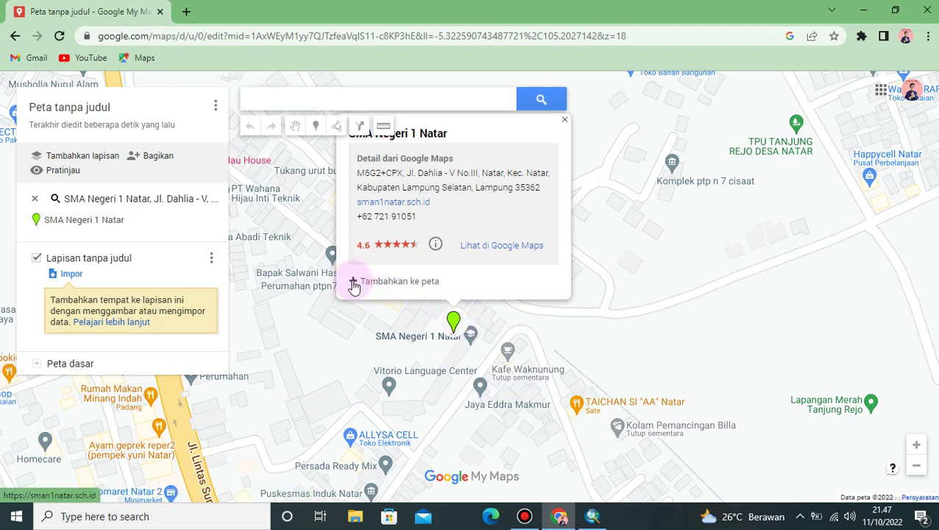
left_click(353, 286)
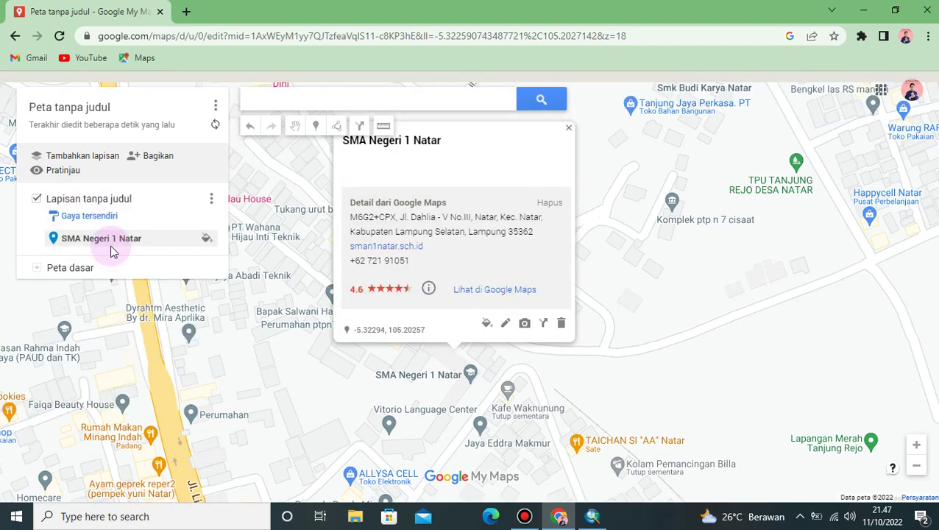
left_click(149, 135)
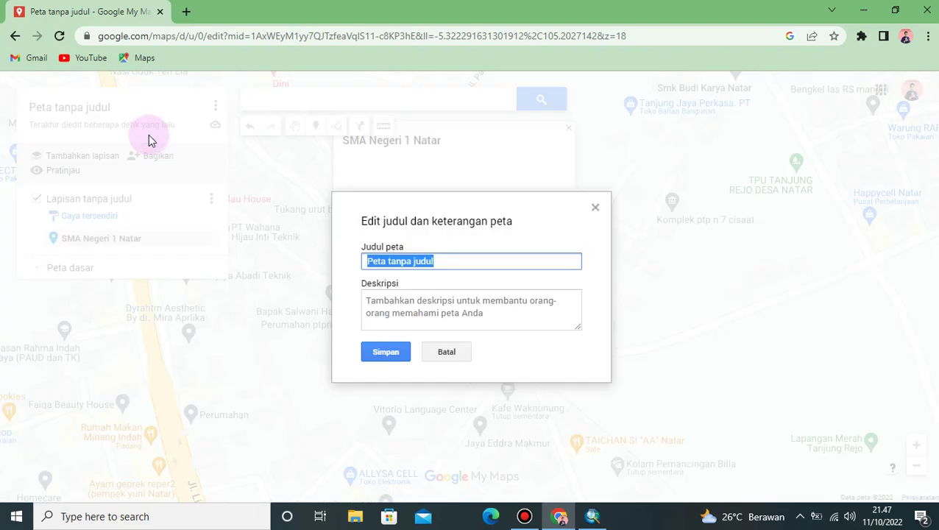
type("T")
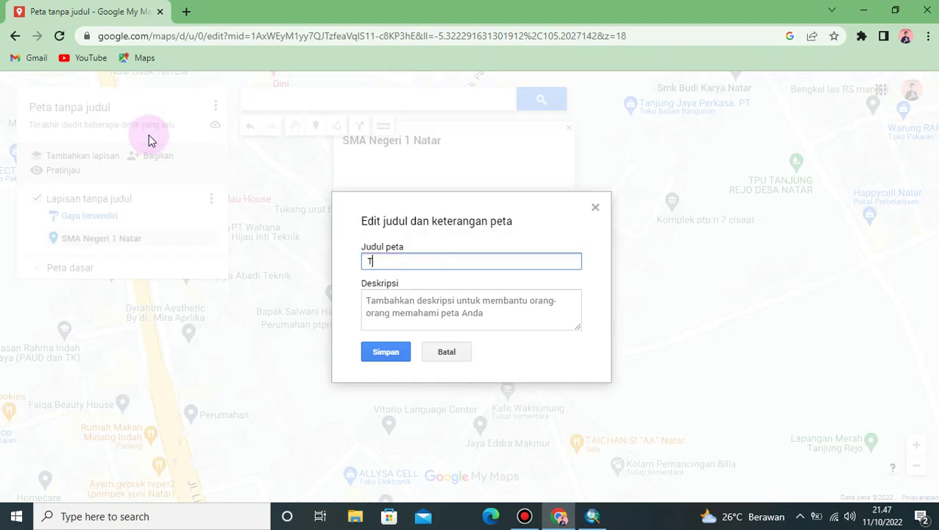
type("itik Lo")
key("BackSpace")
type("okasi")
left_click(387, 352)
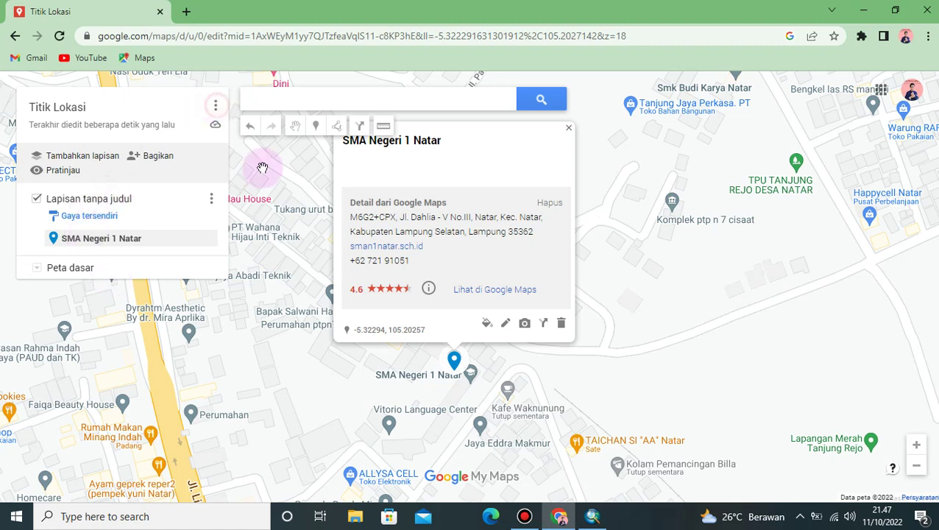
- Export the entire Titik Lokasi map in KMZ format and download the file
left_click(215, 106)
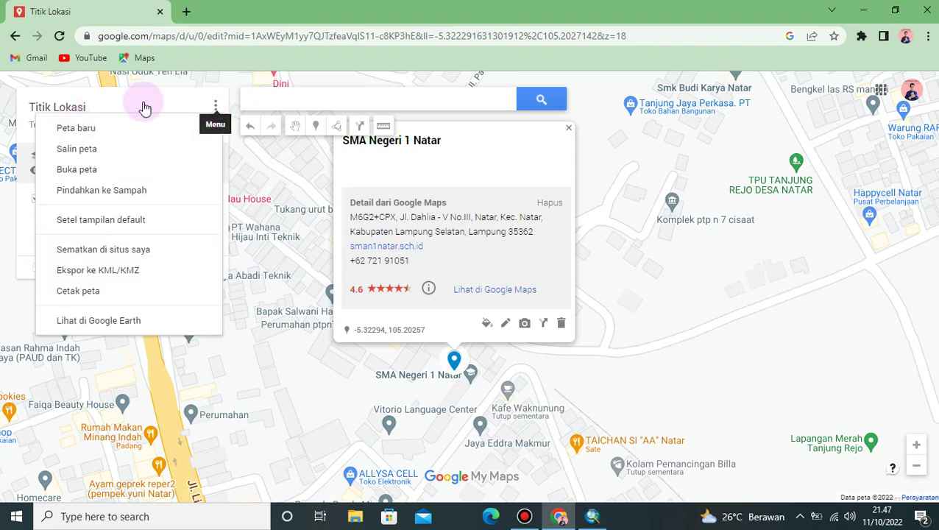
left_click(94, 274)
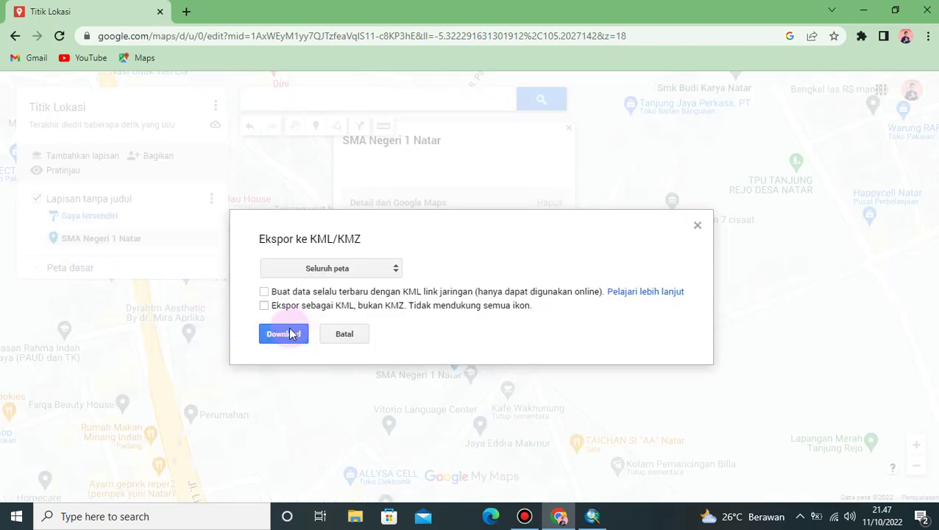
left_click(290, 334)
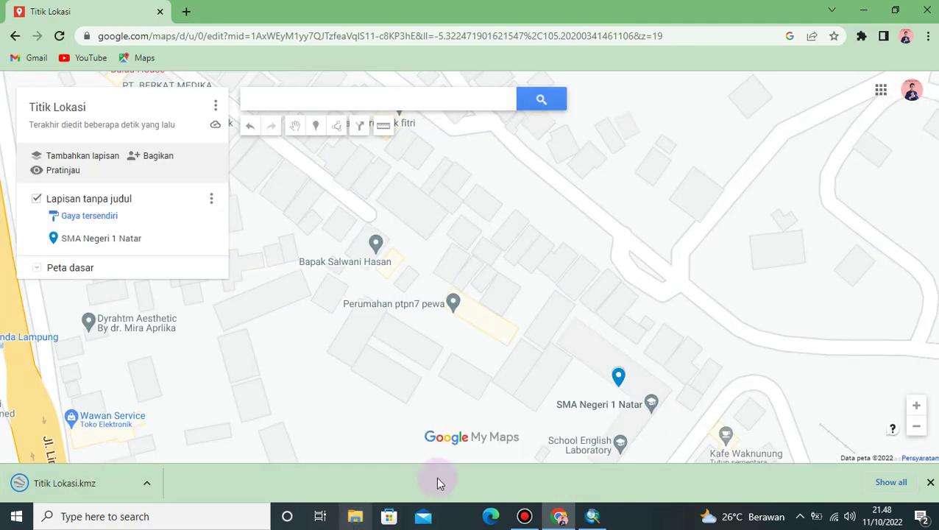
- Switch back to ArcMap and search the local tools for "kml"
left_click(598, 519)
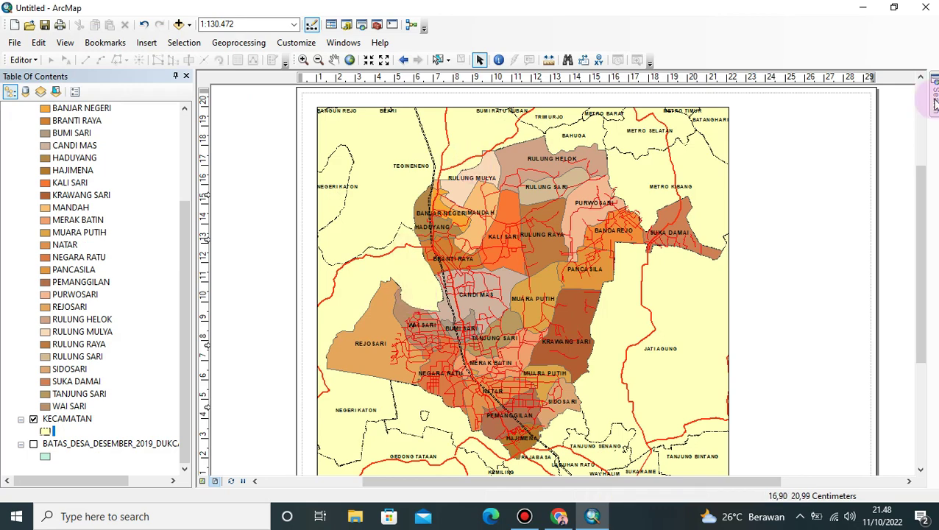
mouse_move(933, 76)
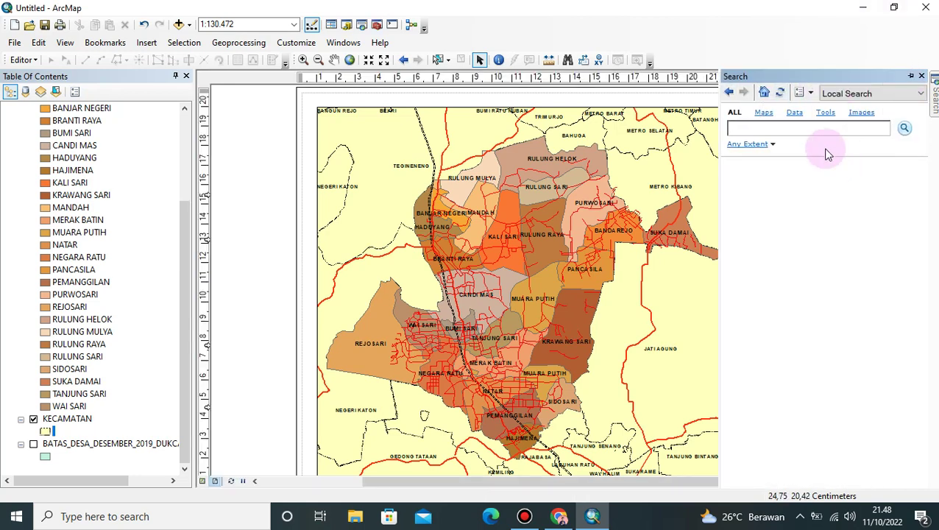
type("kml")
left_click(907, 129)
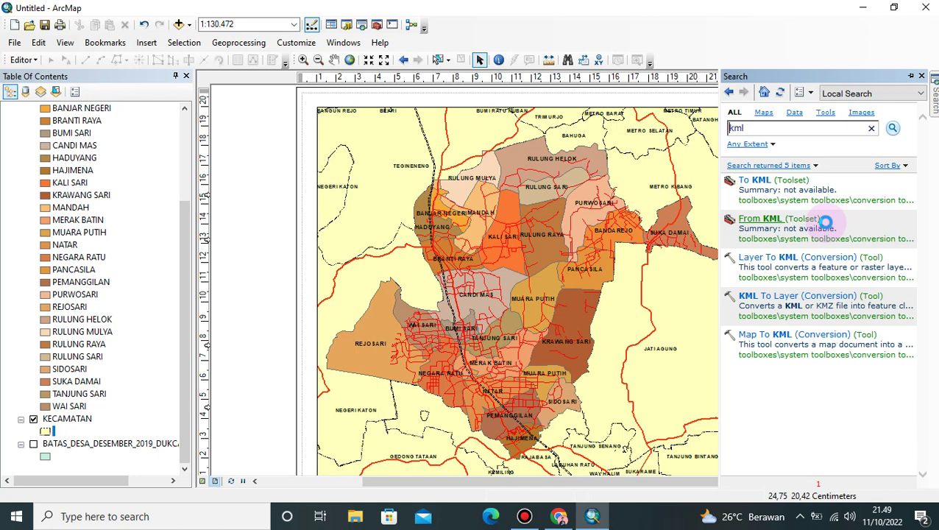
- Open the KML To Layer conversion tool from the From KML toolset in the search results
left_click(827, 227)
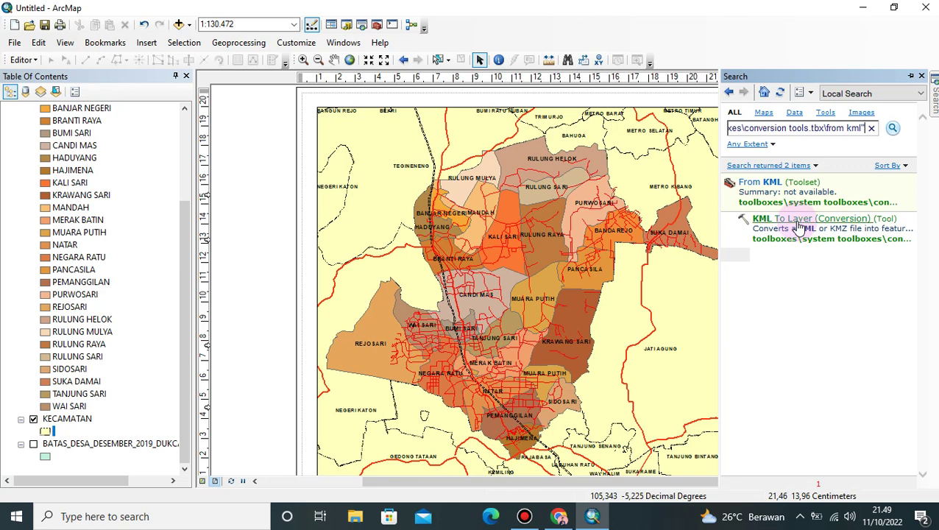
left_click(799, 221)
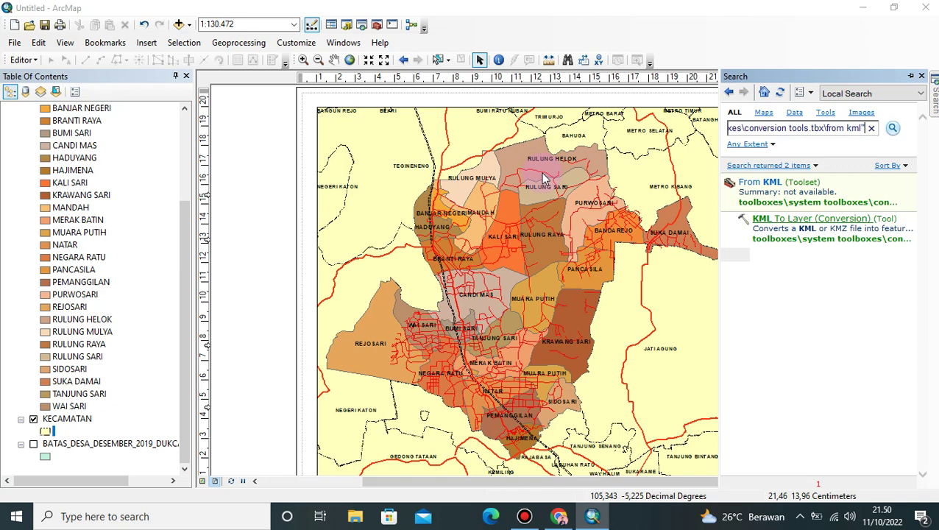
double_click(838, 163)
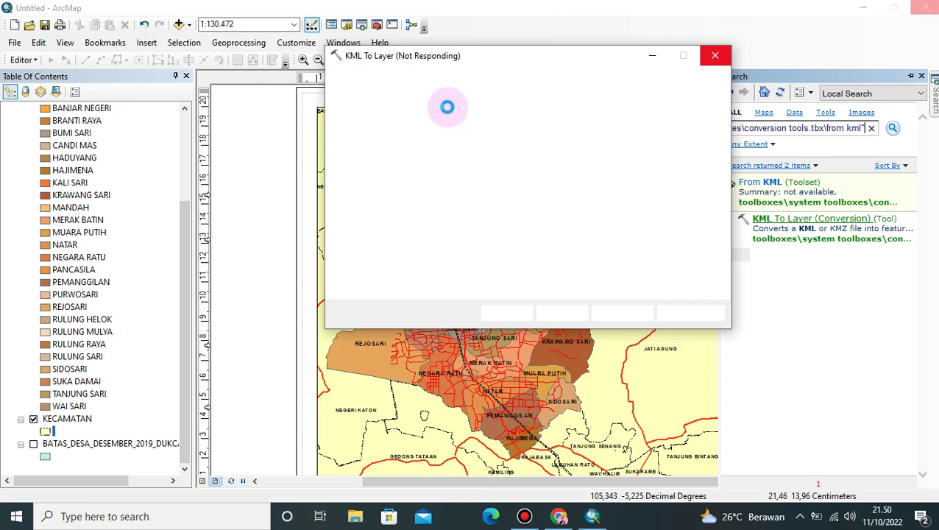
key("alt+Tab")
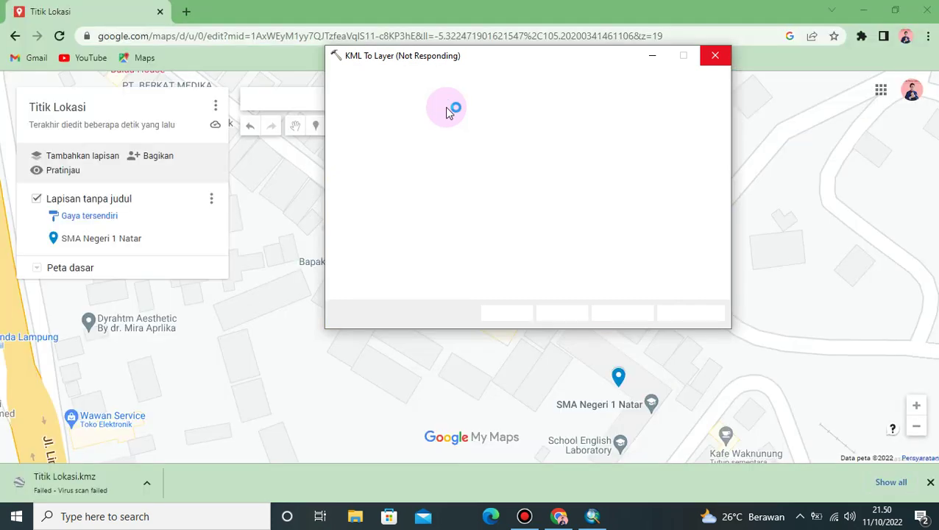
key("alt+Tab")
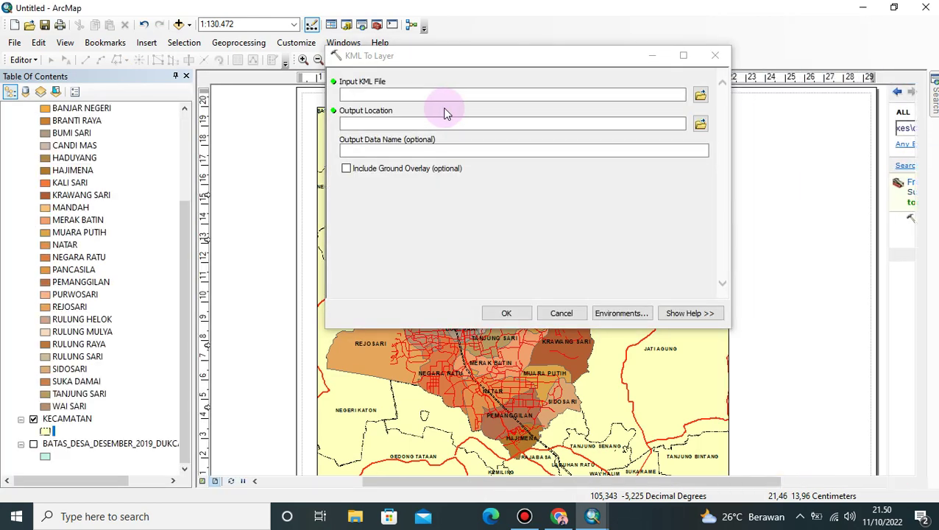
left_click(526, 180)
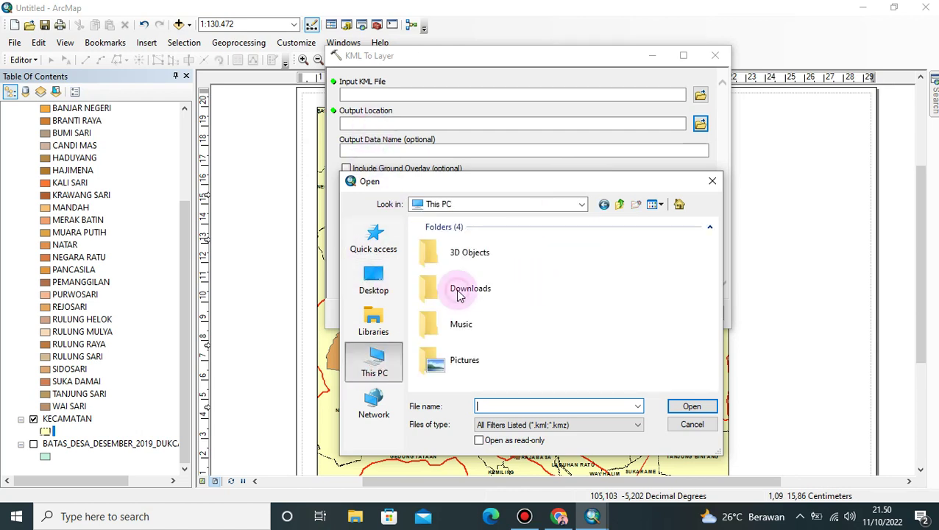
double_click(471, 289)
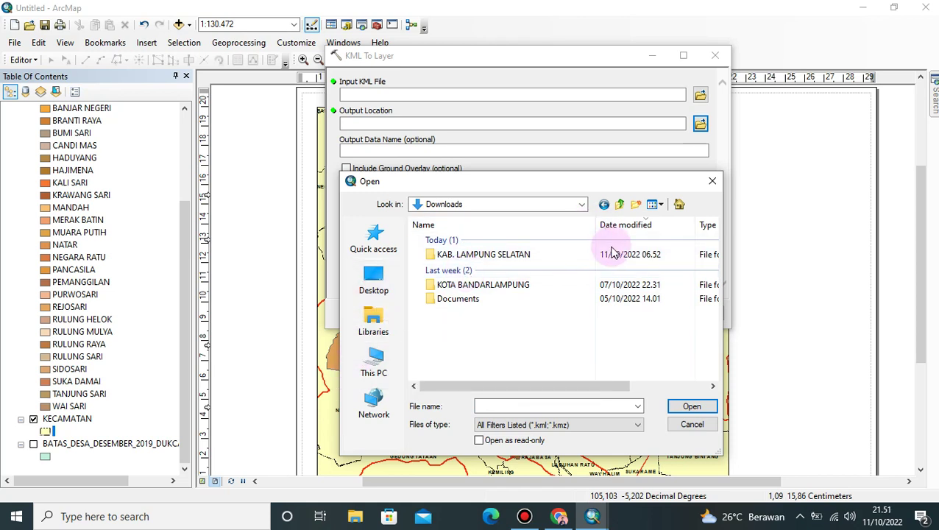
left_click(377, 357)
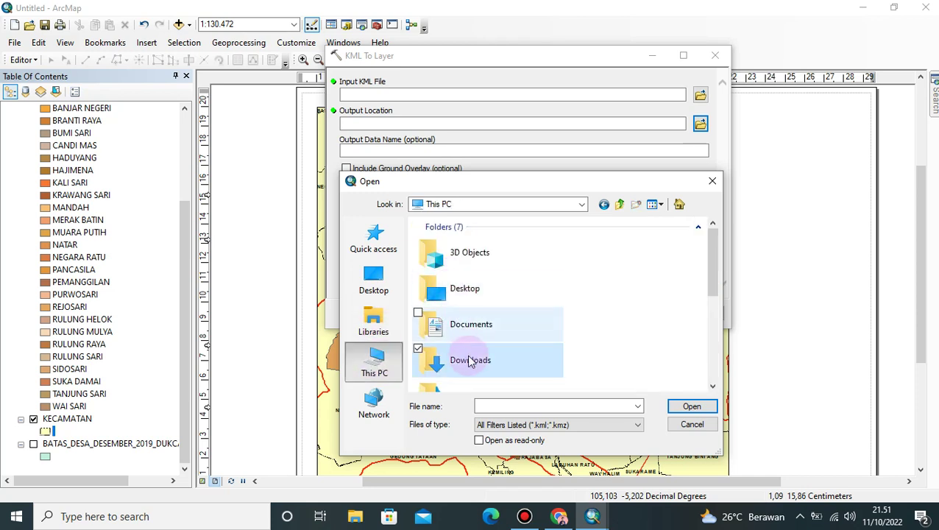
double_click(470, 360)
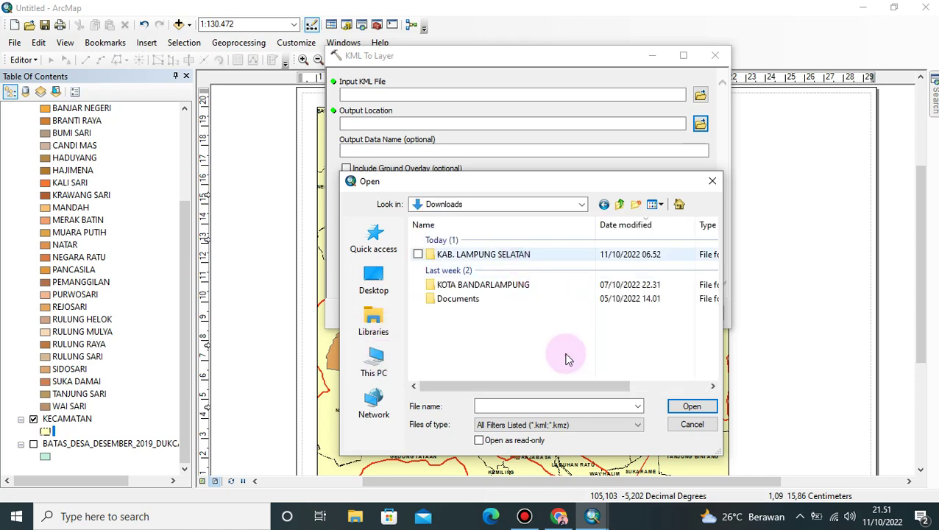
left_click(582, 425)
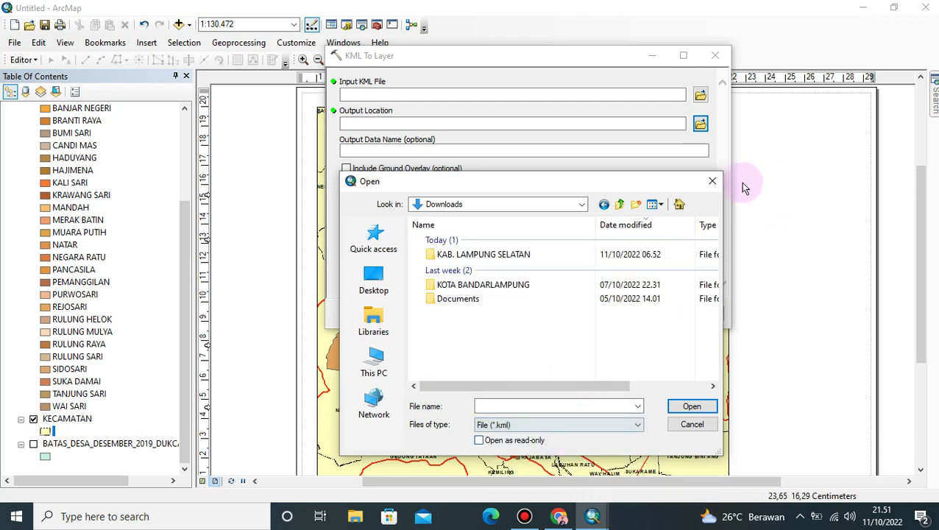
left_click(713, 180)
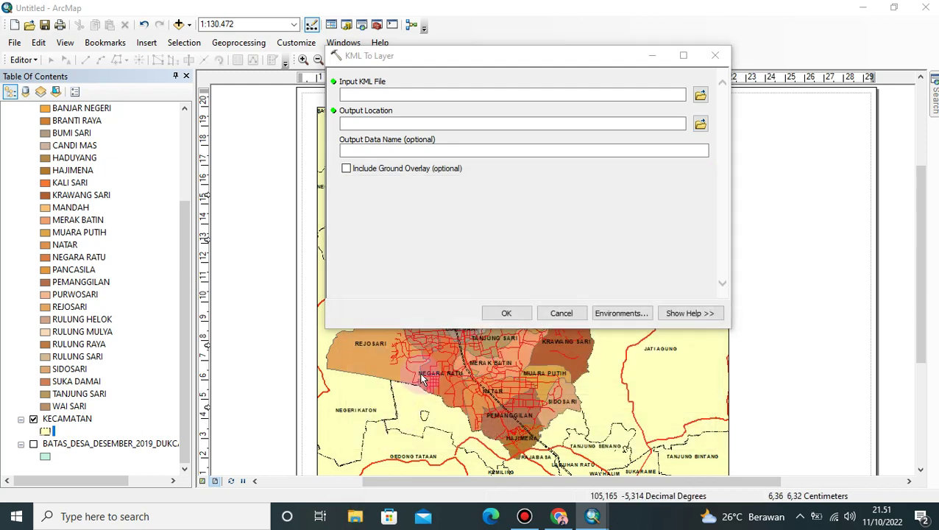
- Look for Titik Lokasi.kmz in File Explorer's Downloads folder and check the file's download status in Chrome
left_click(404, 481)
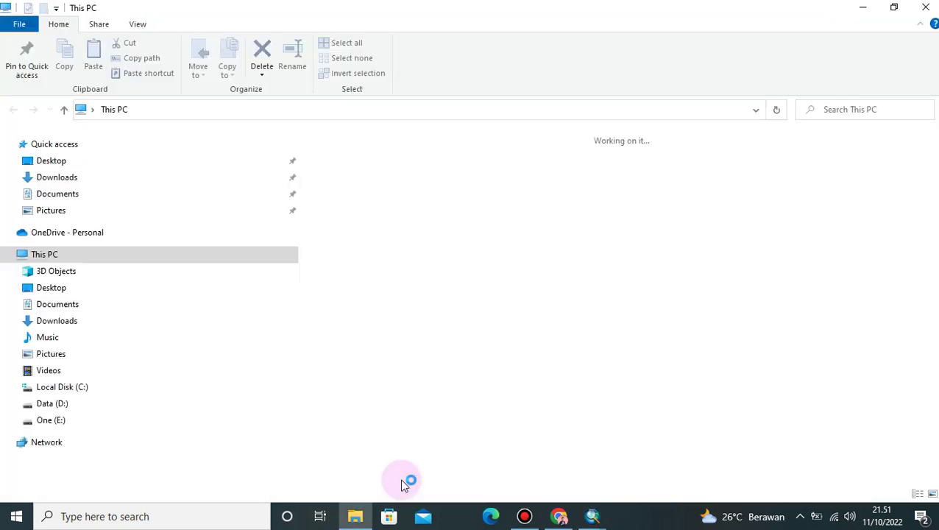
left_click(64, 184)
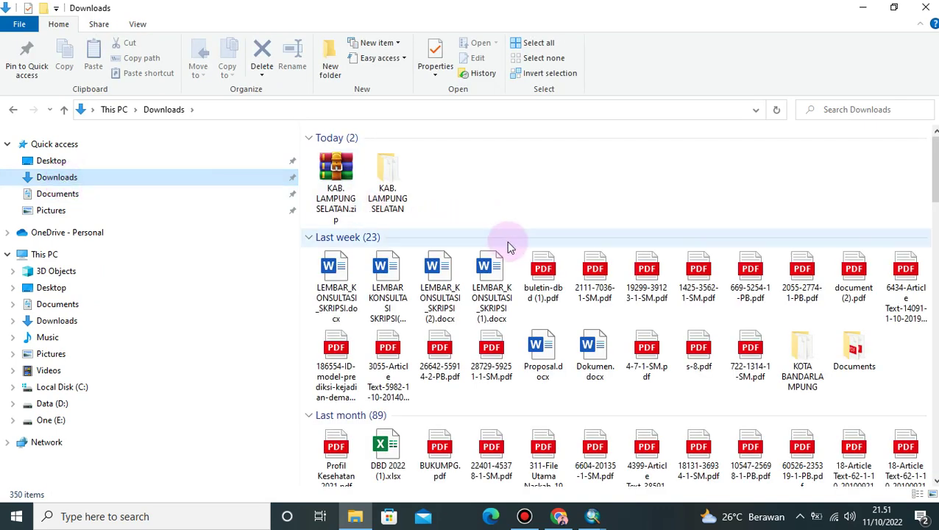
left_click(559, 516)
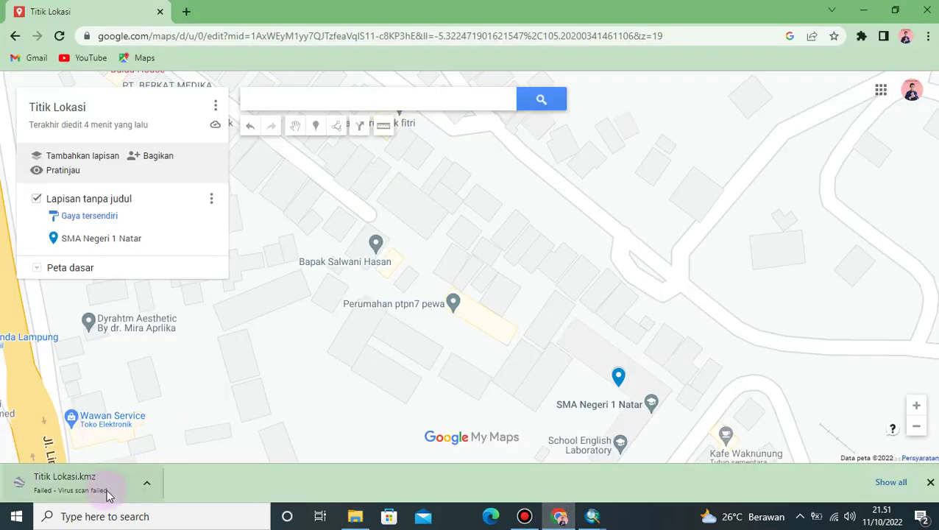
left_click(147, 482)
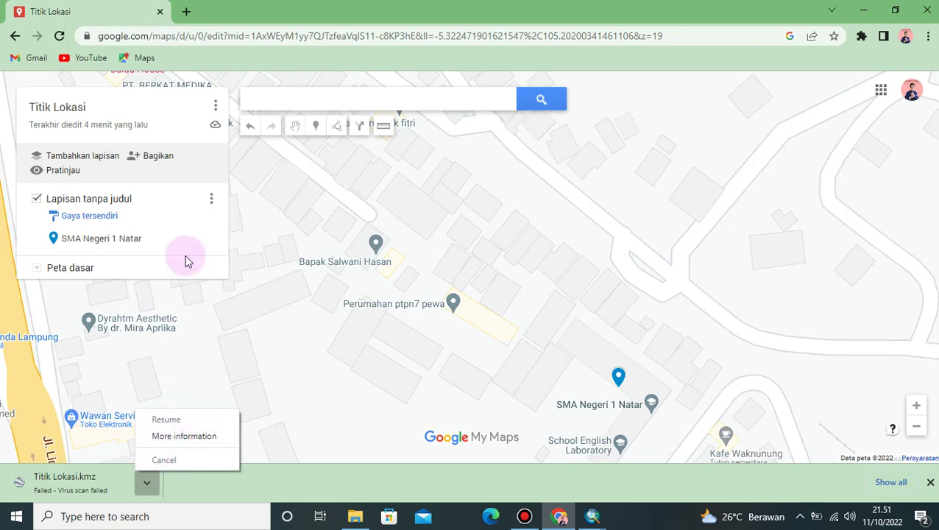
- Export the entire Titik Lokasi map in KMZ format again and download the file
left_click(218, 110)
left_click(220, 110)
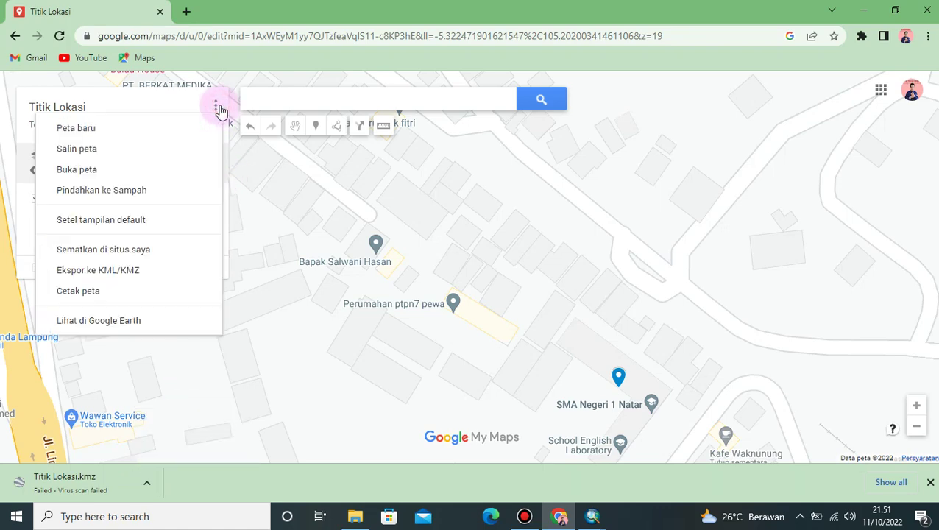
left_click(130, 269)
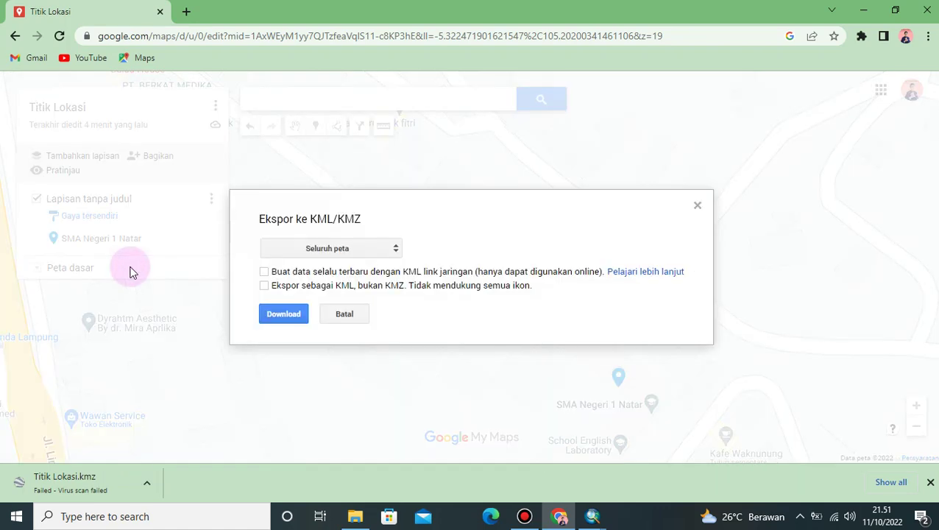
left_click(283, 314)
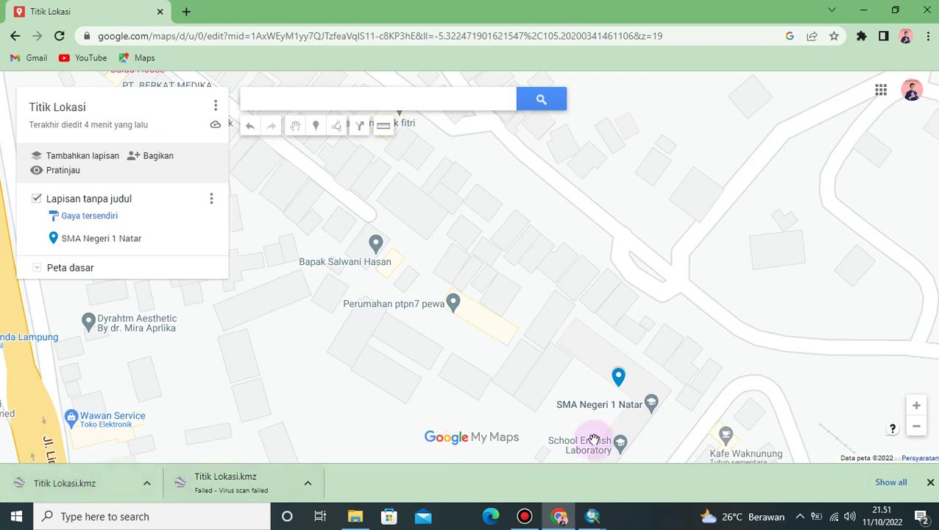
- Switch back to ArcMap's KML To Layer tool and load Titik Lokasi.kmz from the Downloads folder as the input file
mouse_move(581, 524)
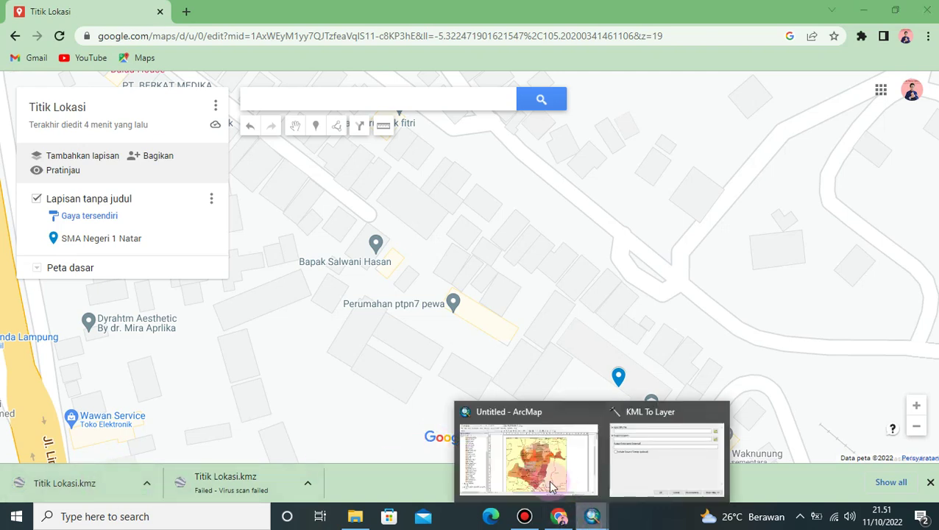
left_click(634, 459)
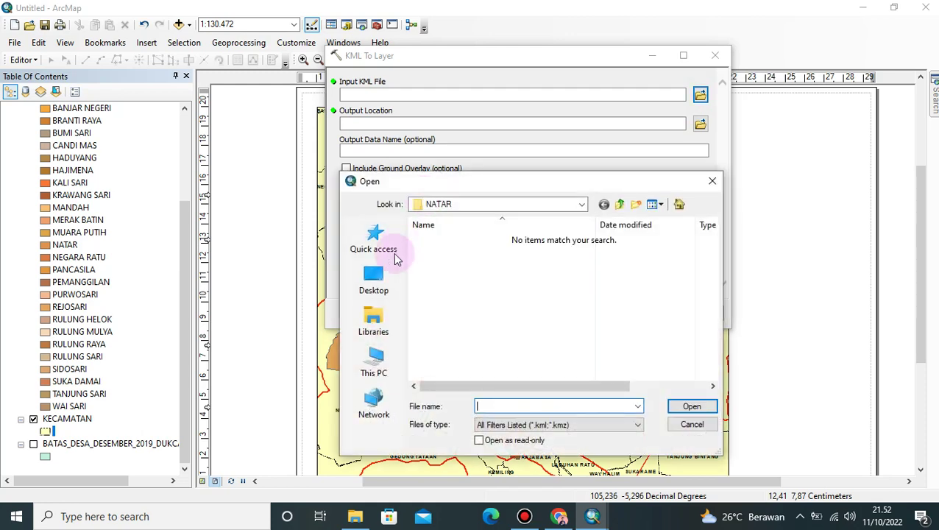
left_click(373, 333)
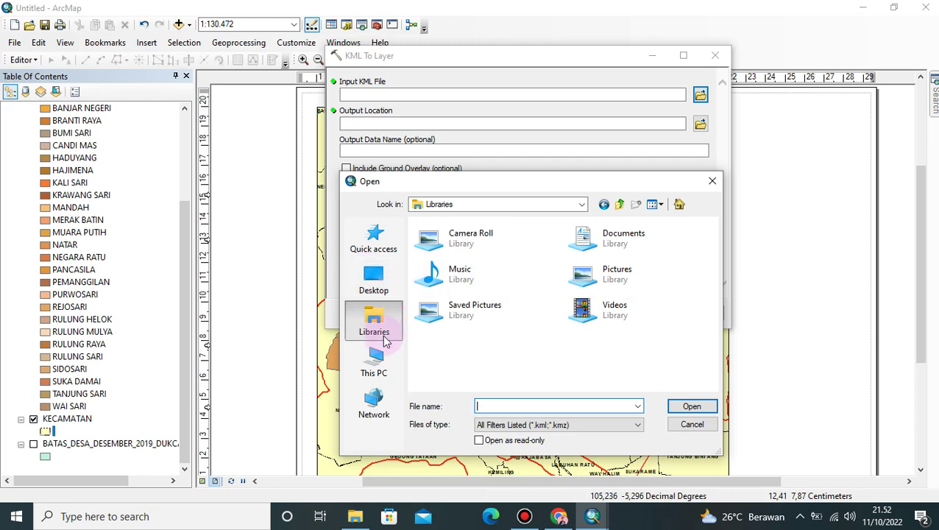
left_click(374, 359)
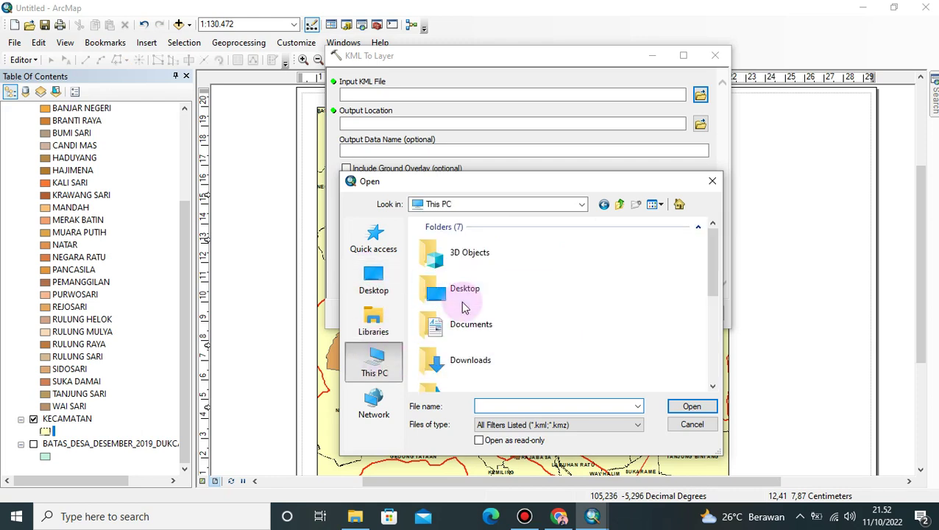
left_click(461, 365)
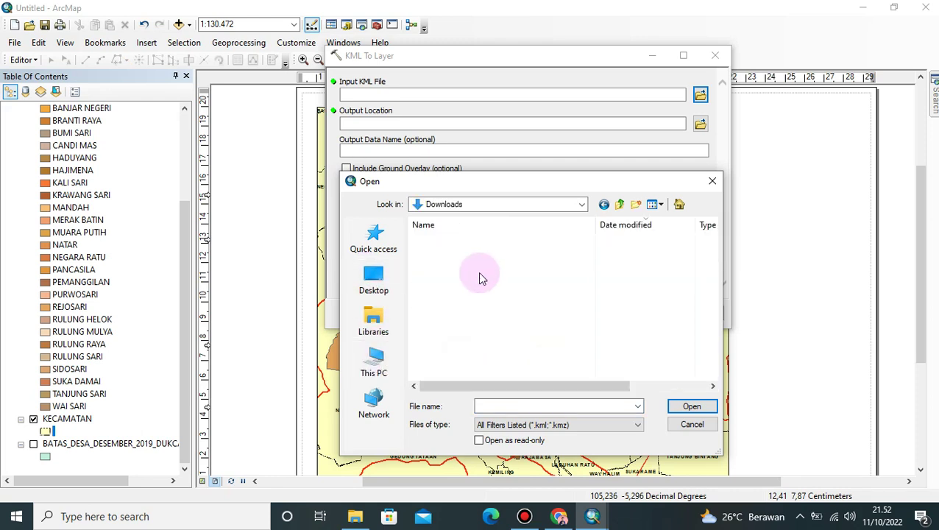
left_click(471, 254)
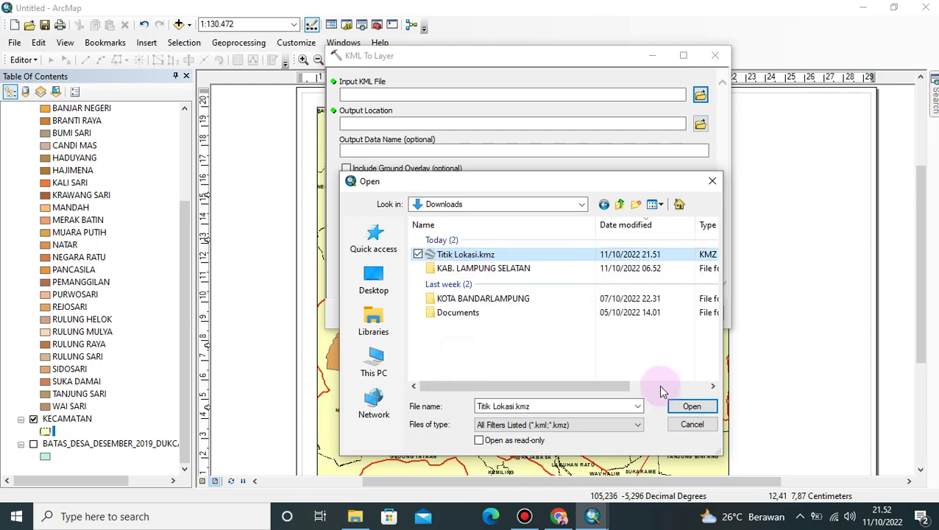
left_click(685, 406)
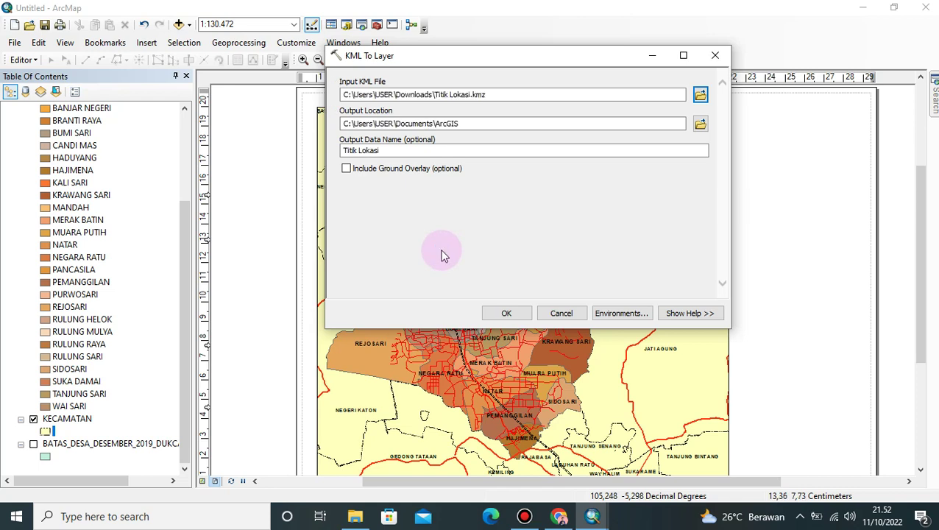
- Set the output location to the NATAR folder inside Parameter Tanah Longsor and run the KML conversion
left_click(701, 125)
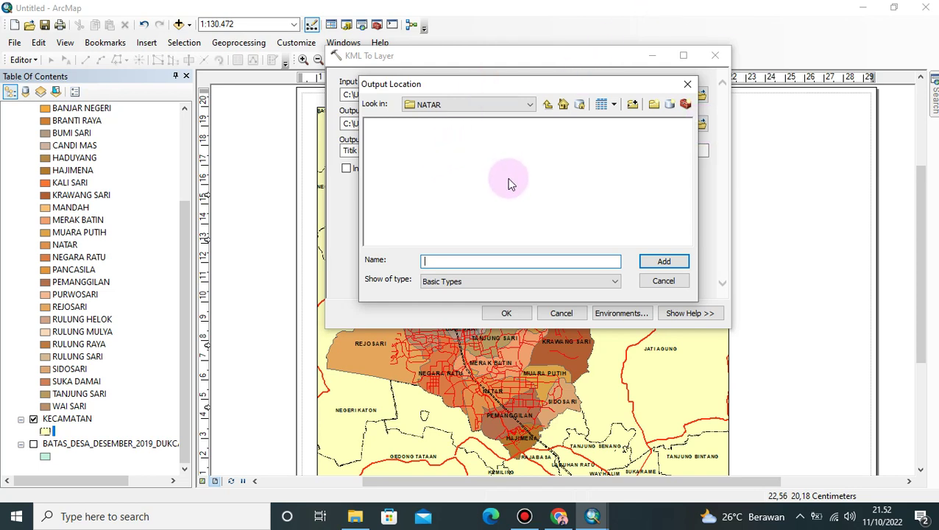
type("Titik ")
type("Lokasi")
left_click(660, 264)
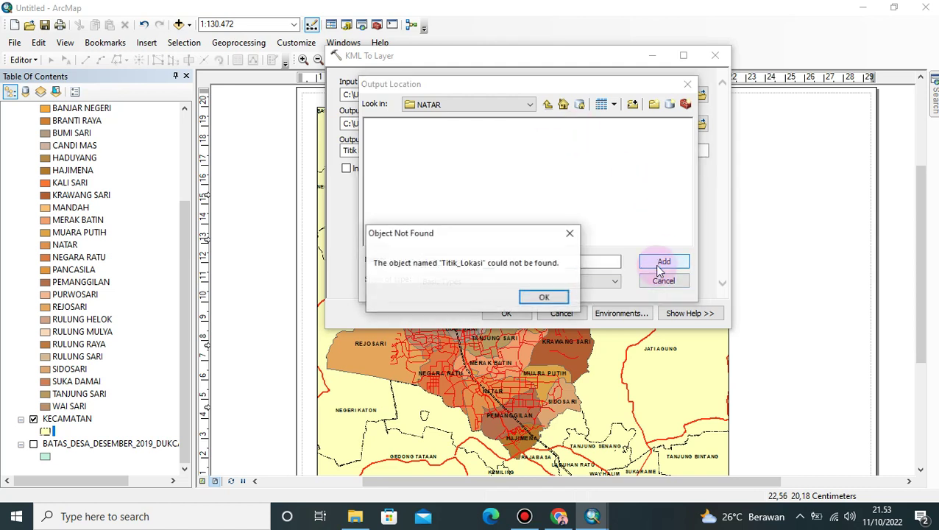
left_click(569, 232)
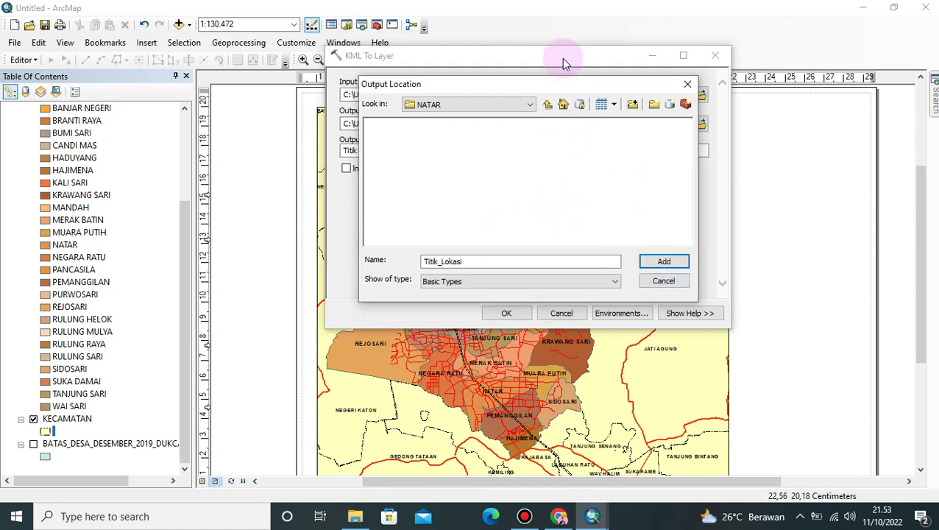
left_click(547, 104)
left_click(387, 148)
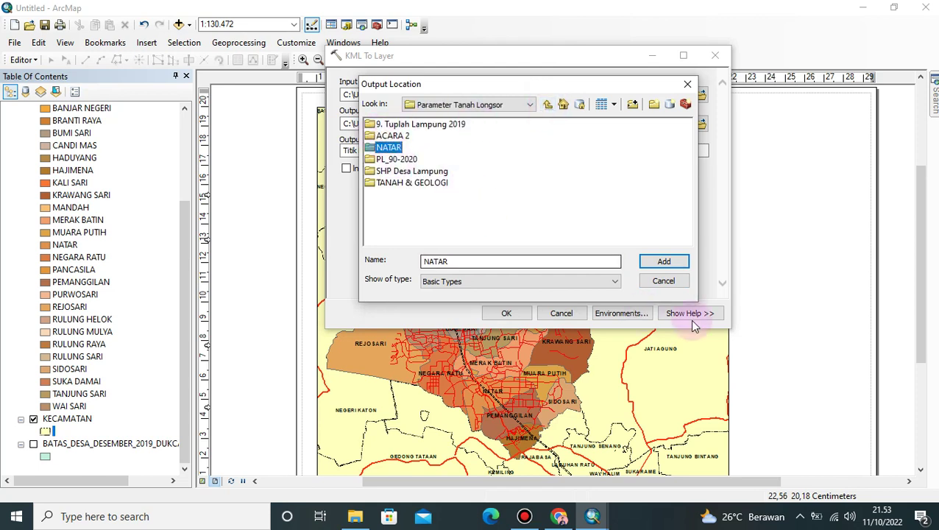
left_click(674, 263)
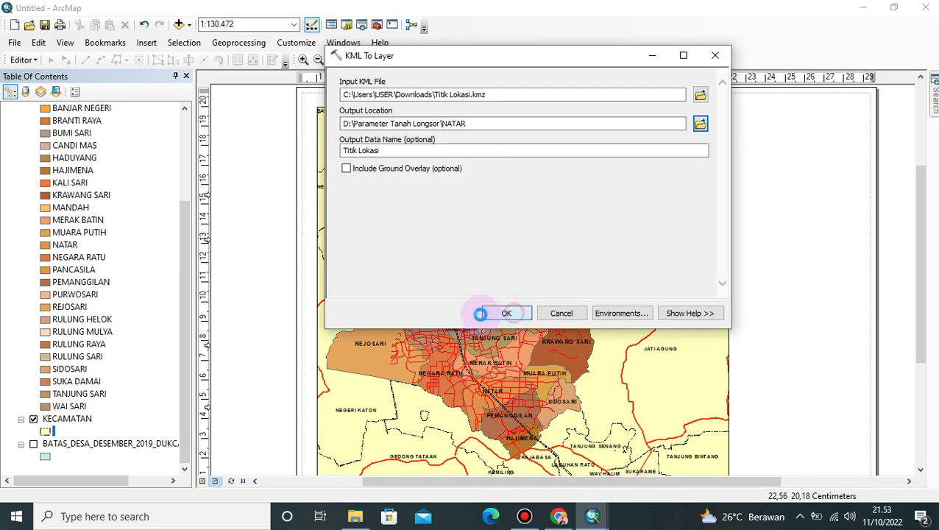
left_click(488, 313)
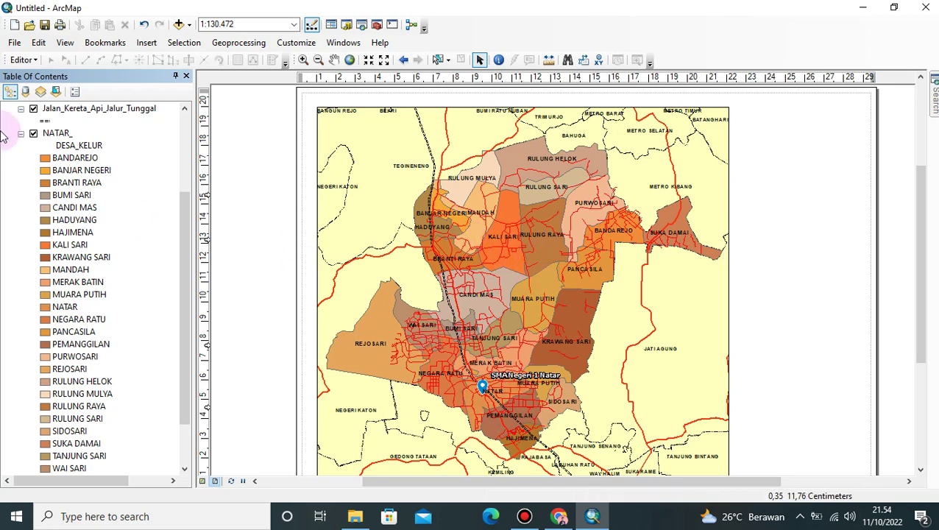
scroll(37, 143, "up", 3)
left_click(53, 163)
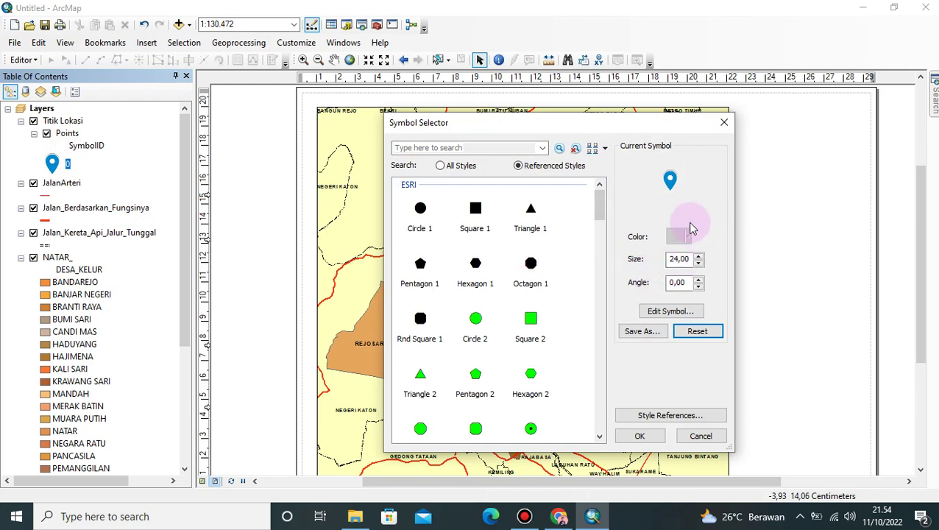
left_click(724, 122)
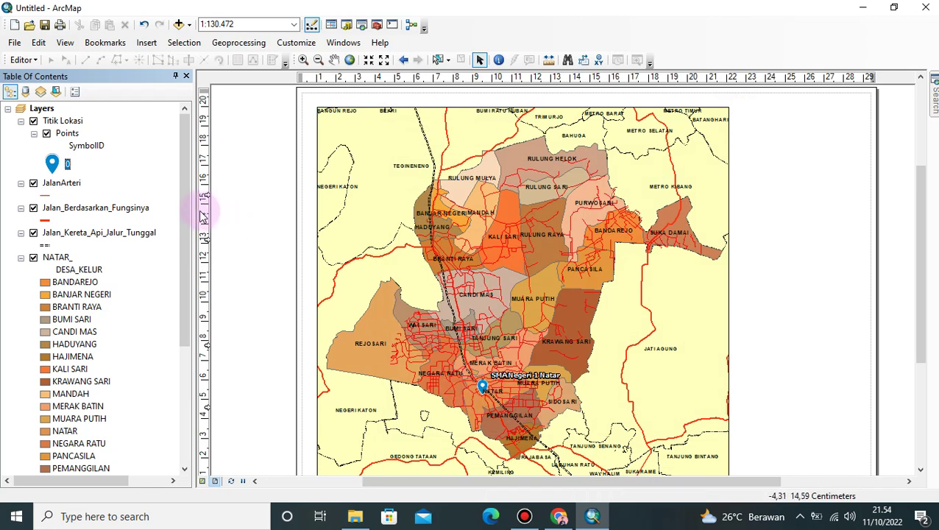
- Open the label settings of the Points layer under Titik Lokasi and set the label font to Arial
left_click(67, 135)
right_click(68, 133)
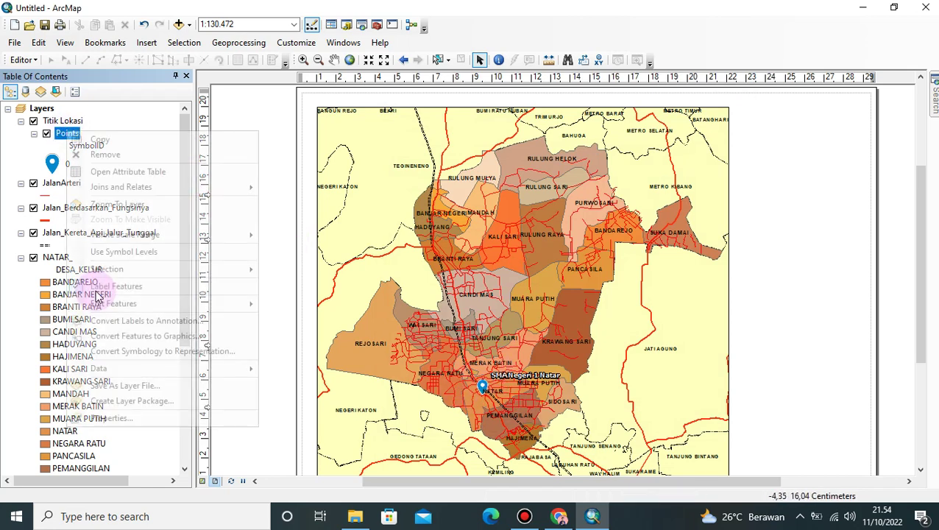
left_click(148, 420)
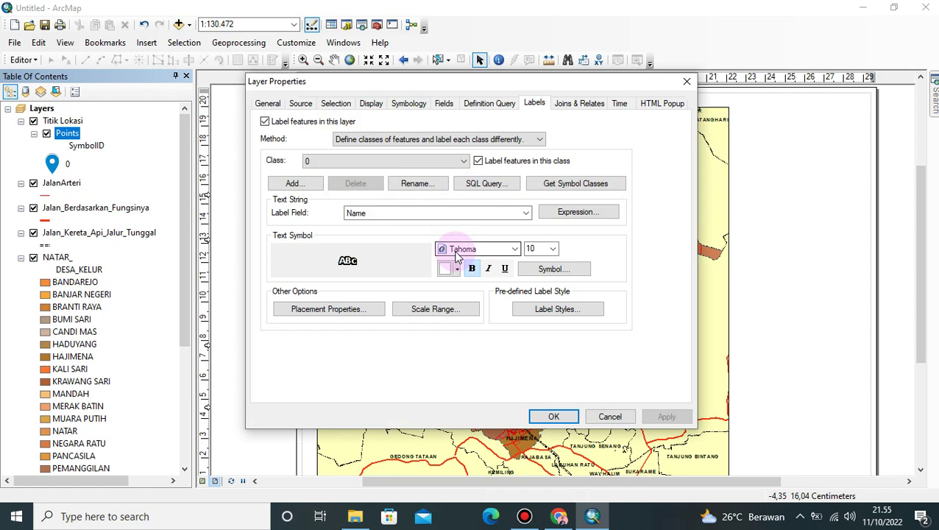
left_click(492, 250)
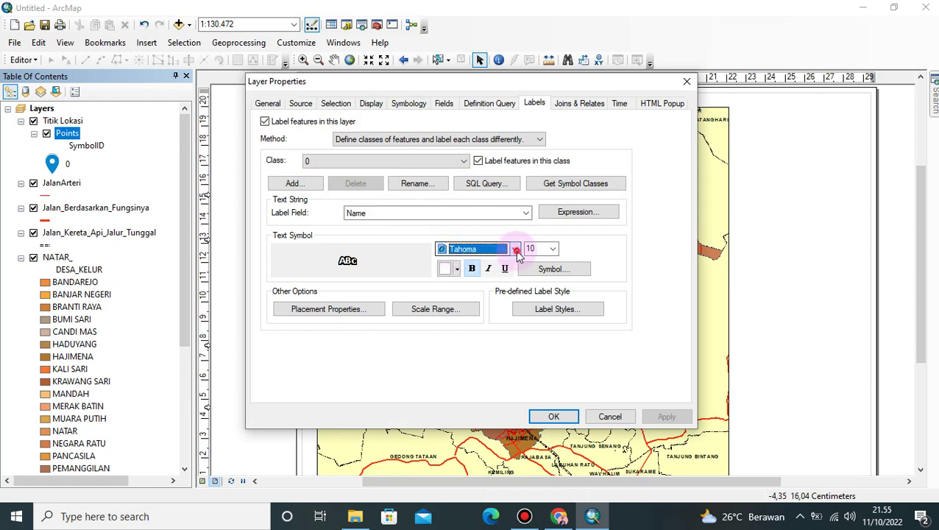
left_click(515, 250)
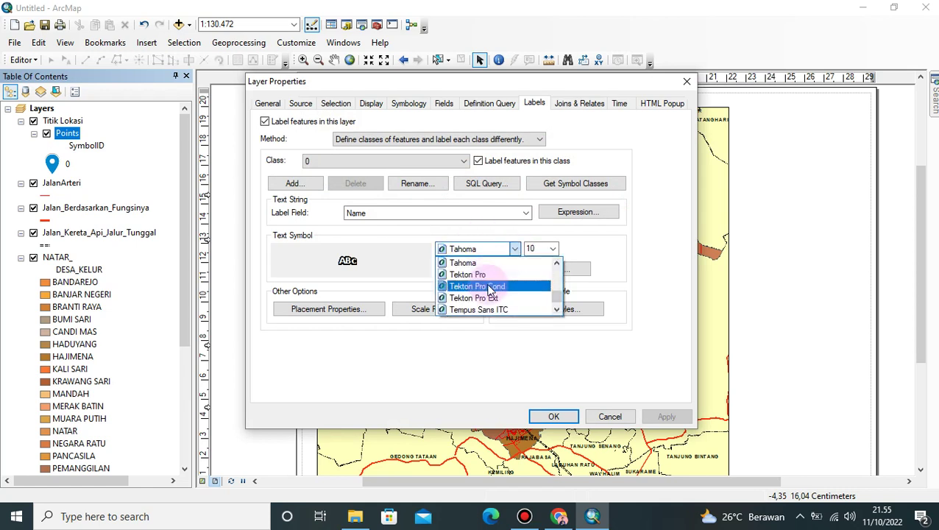
scroll(494, 289, "up", 9)
scroll(494, 290, "up", 5)
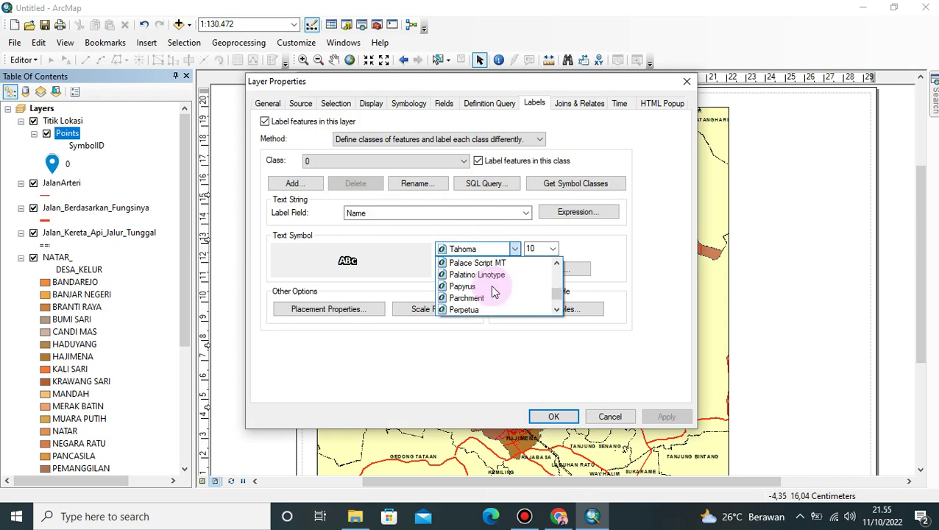
left_click(499, 253)
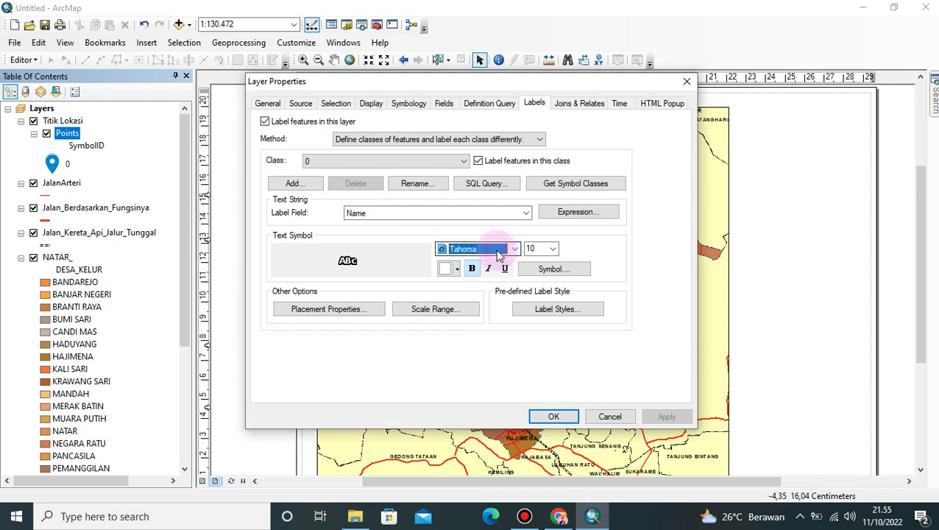
type("Arial")
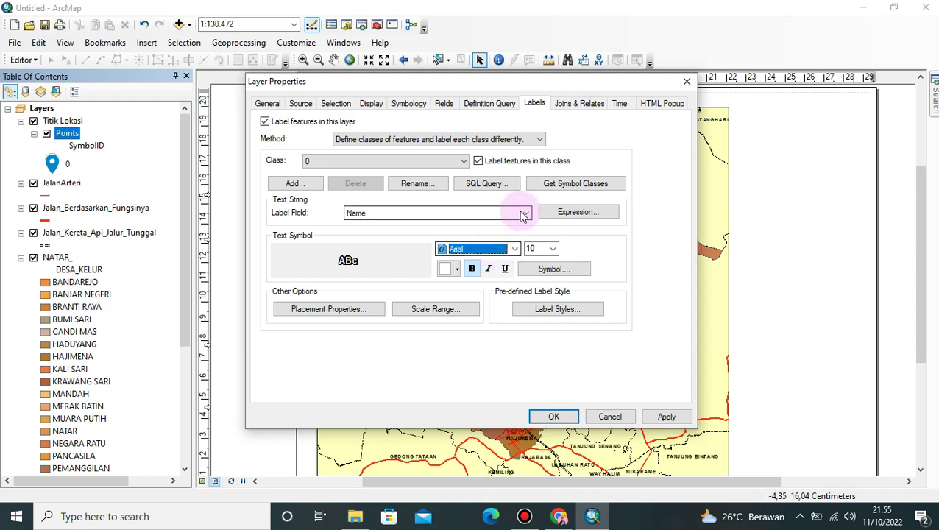
- Set the Points label size to 11, turn off bold and apply the label settings
left_click(554, 252)
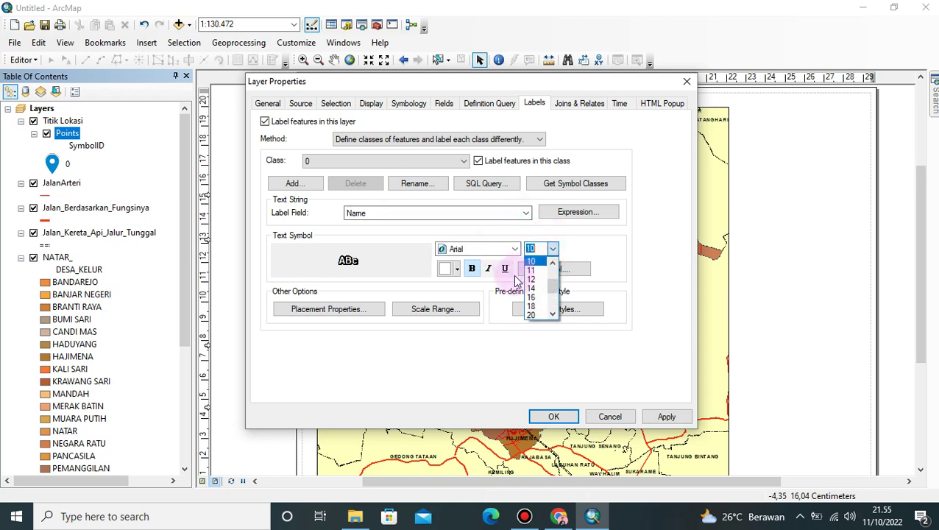
left_click(546, 275)
left_click(470, 269)
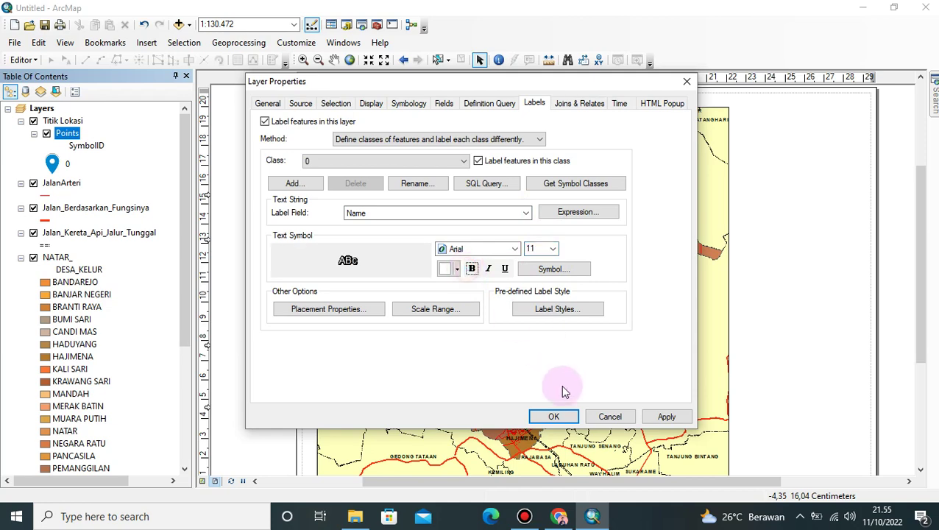
left_click(553, 416)
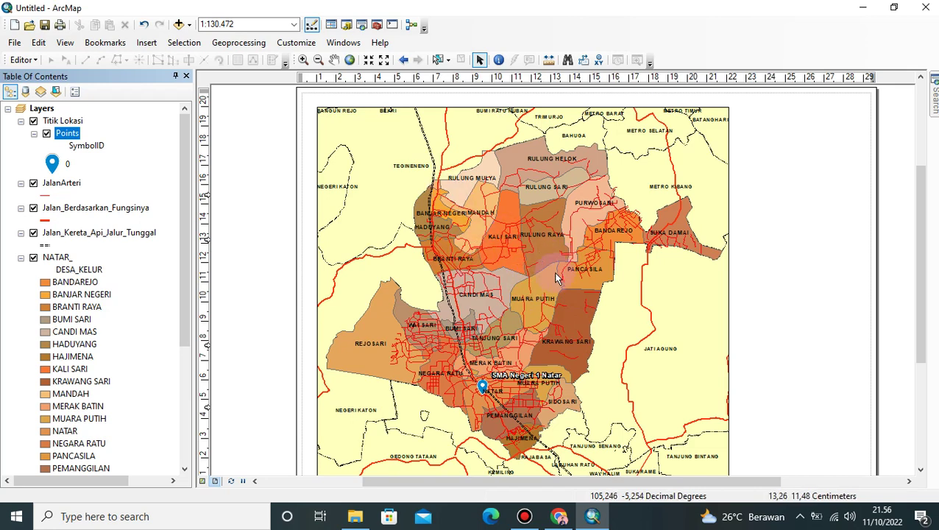
- Select the map's data frame on the layout page and narrow it slightly by moving its right edge inward
scroll(555, 279, "down", 2)
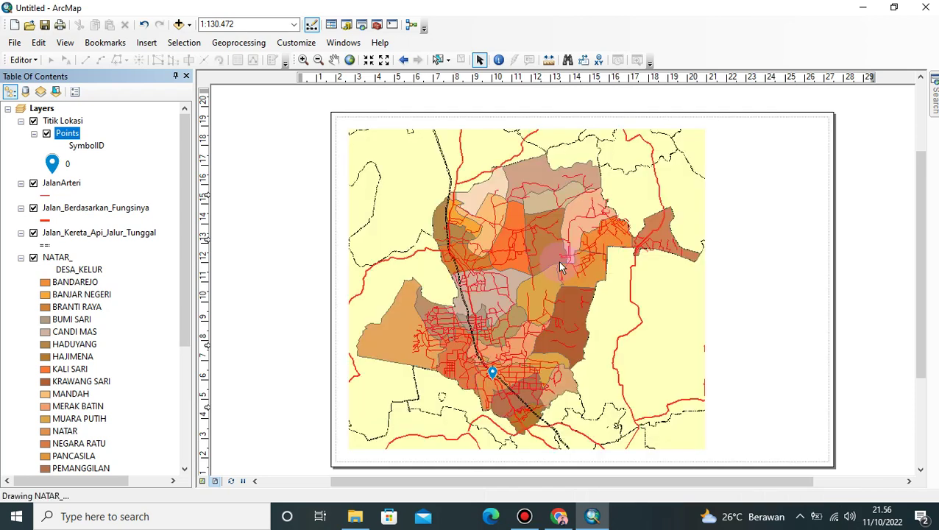
left_click(680, 244)
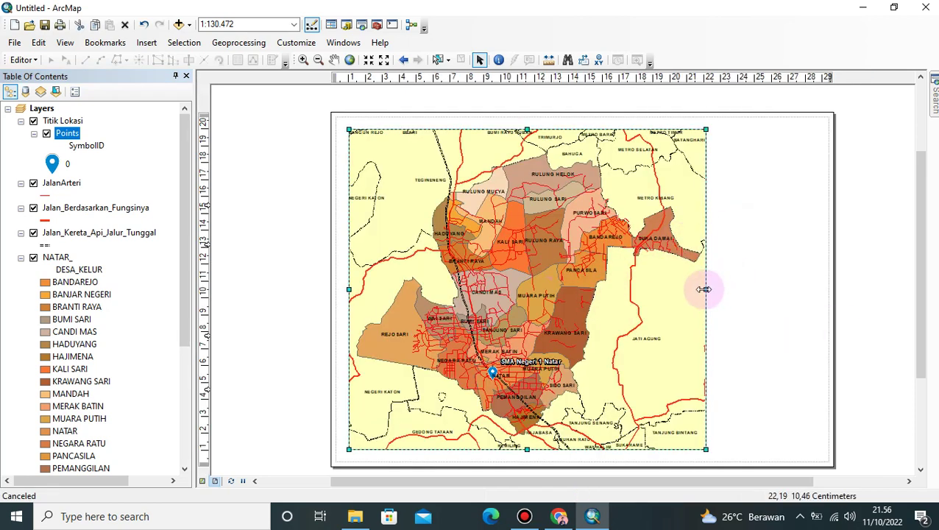
left_click_drag(704, 289, 694, 290)
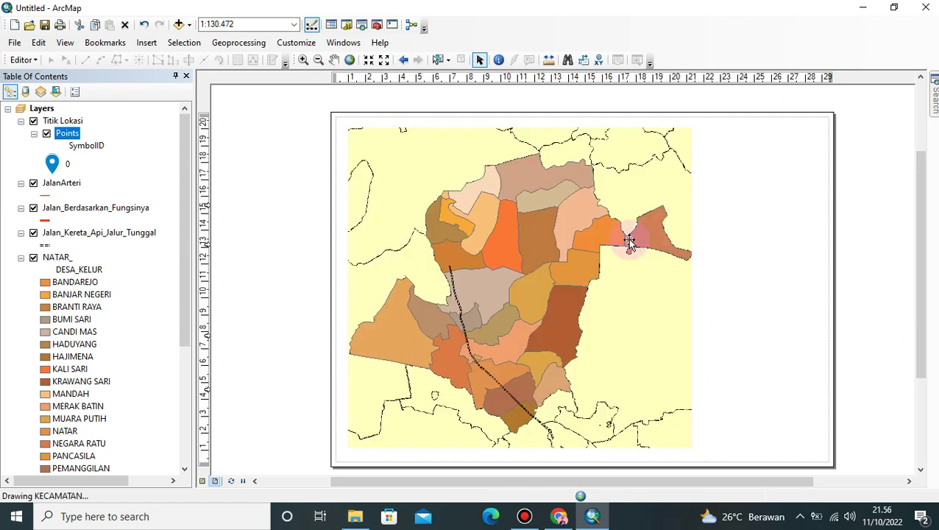
left_click(562, 255)
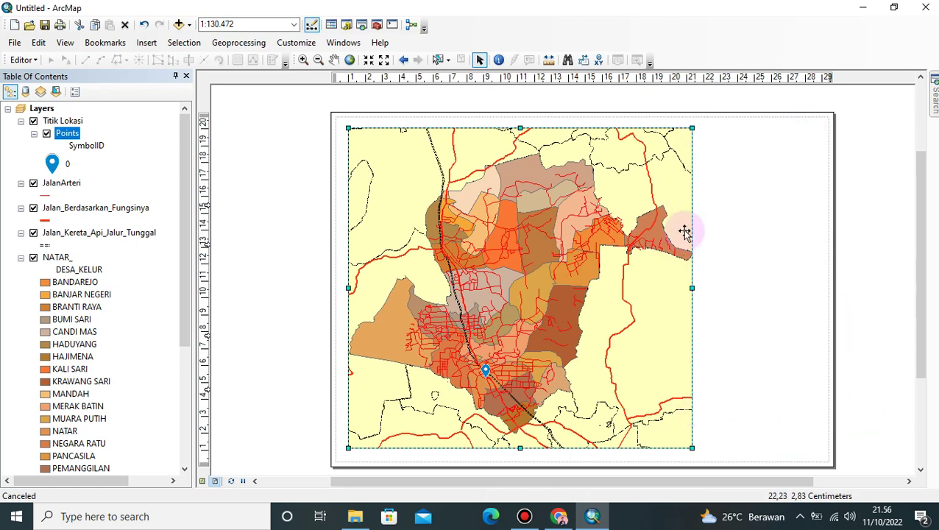
left_click(731, 212)
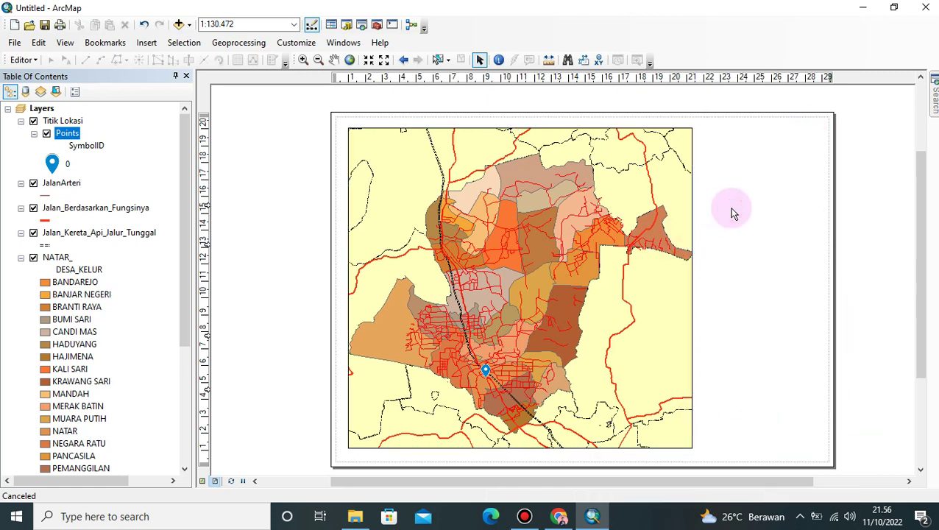
left_click(594, 197)
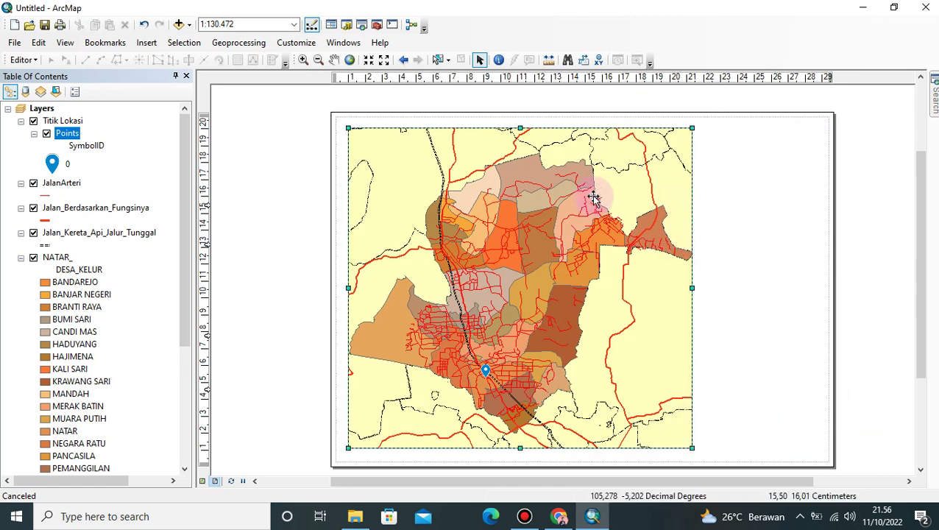
scroll(501, 355, "down", 1)
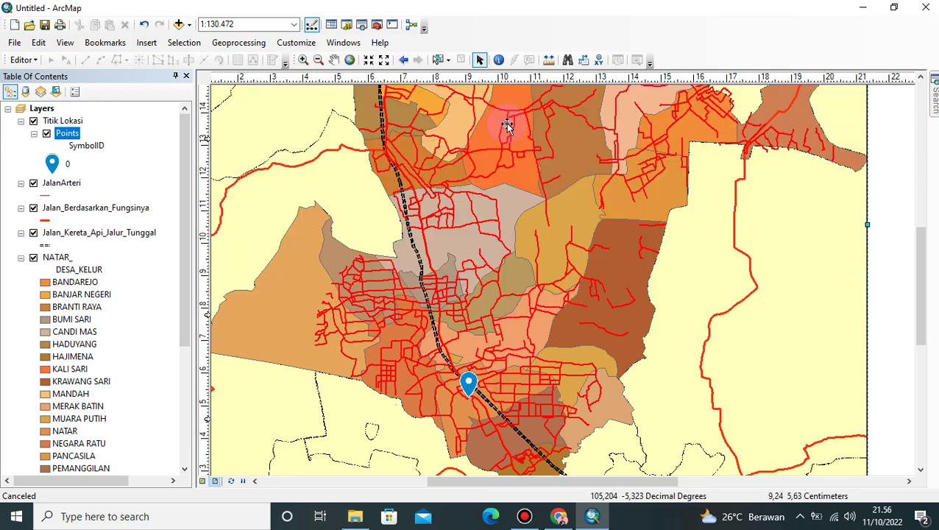
mouse_move(456, 6)
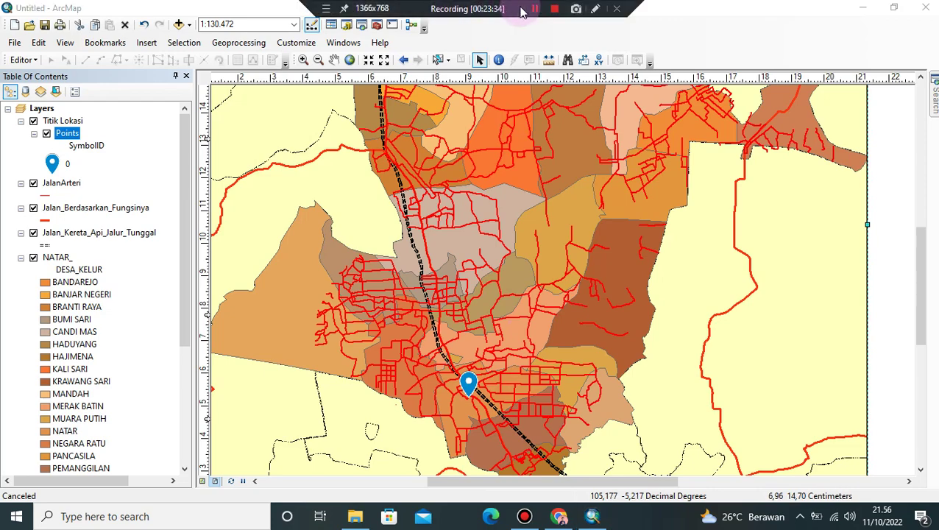